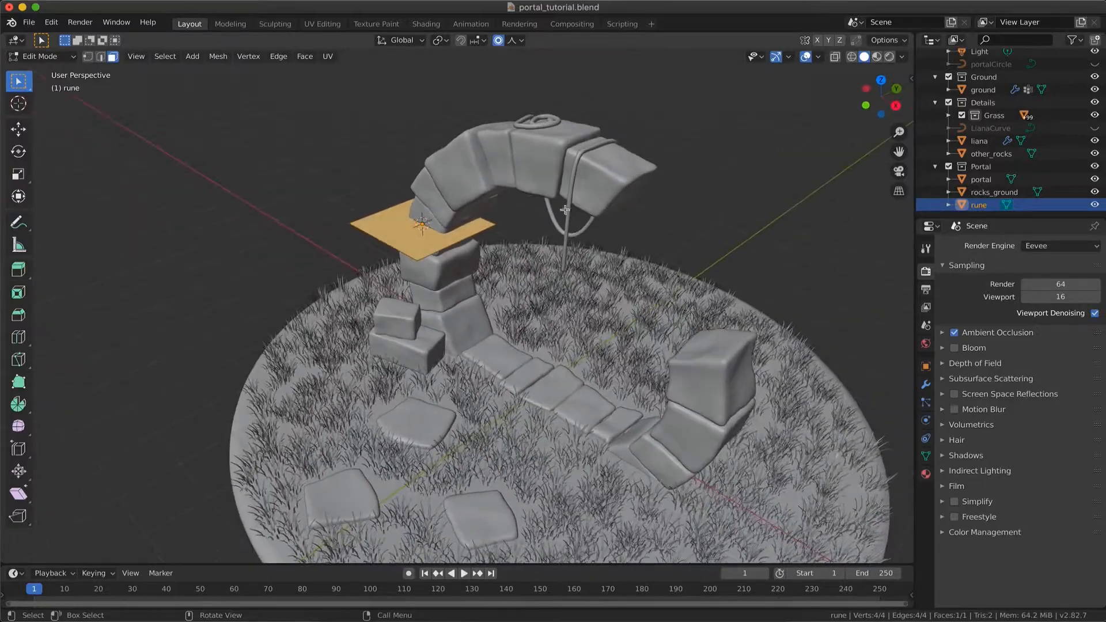
# Rotate the whole rune plane 90° about the global X axis so it stands upright
pyautogui.click(89, 56)
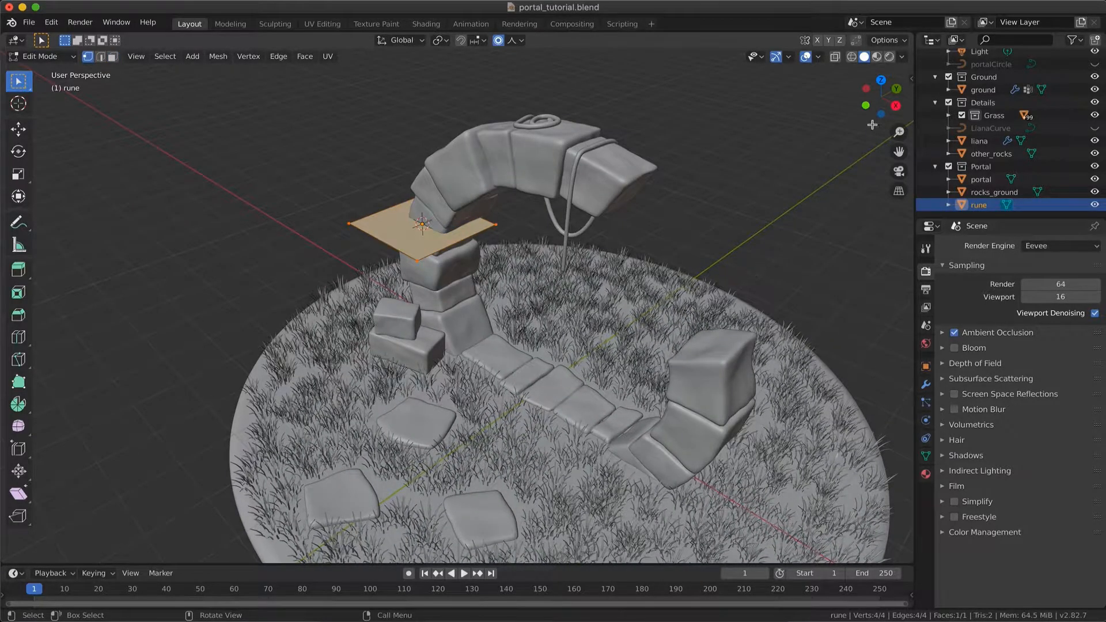
pyautogui.press('r')
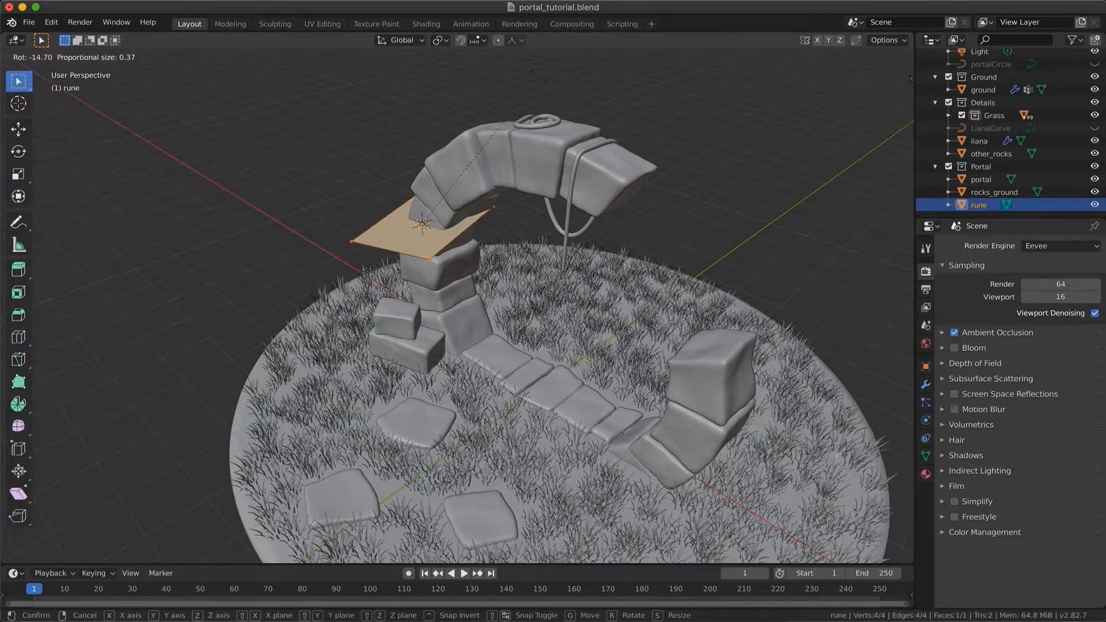
pyautogui.write('x90')
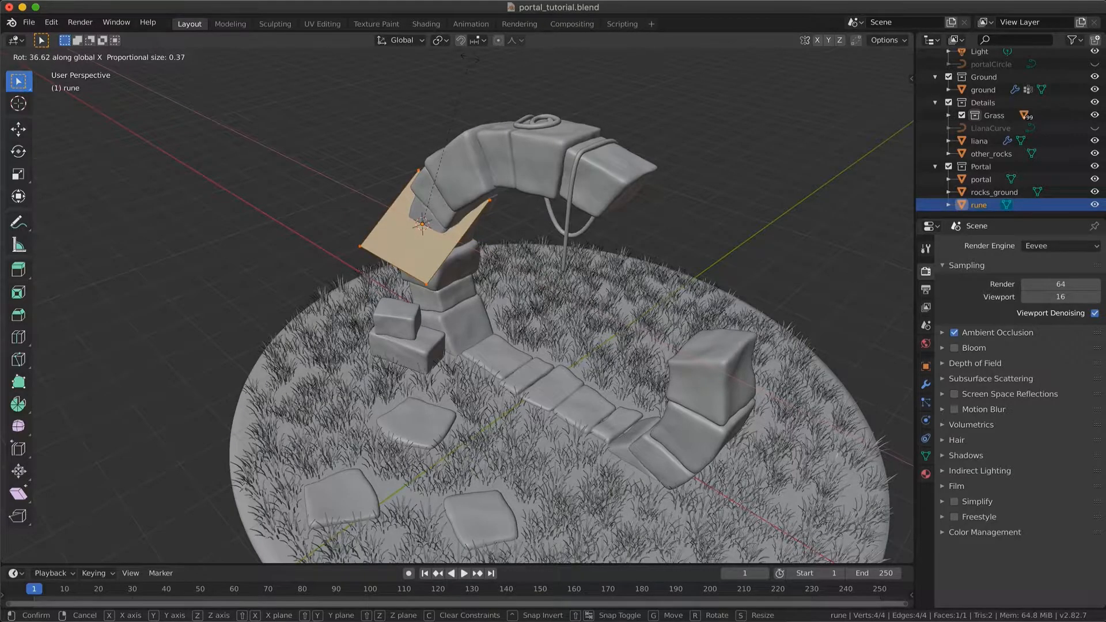
pyautogui.press('Return')
# Add a Shrinkwrap modifier to the rune object with the portal as its target
pyautogui.moveTo(501, 261); pyautogui.dragTo(535, 304, button='middle')
pyautogui.press('q')
pyautogui.click(503, 260)
pyautogui.scroll(-5, 536, 305)
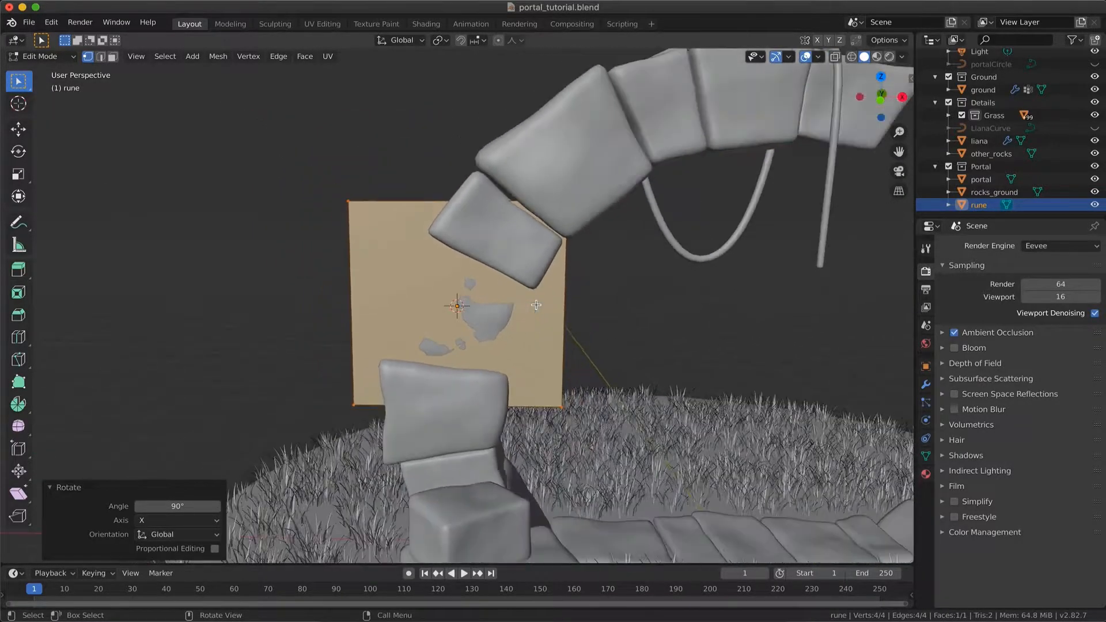
pyautogui.press('Tab')
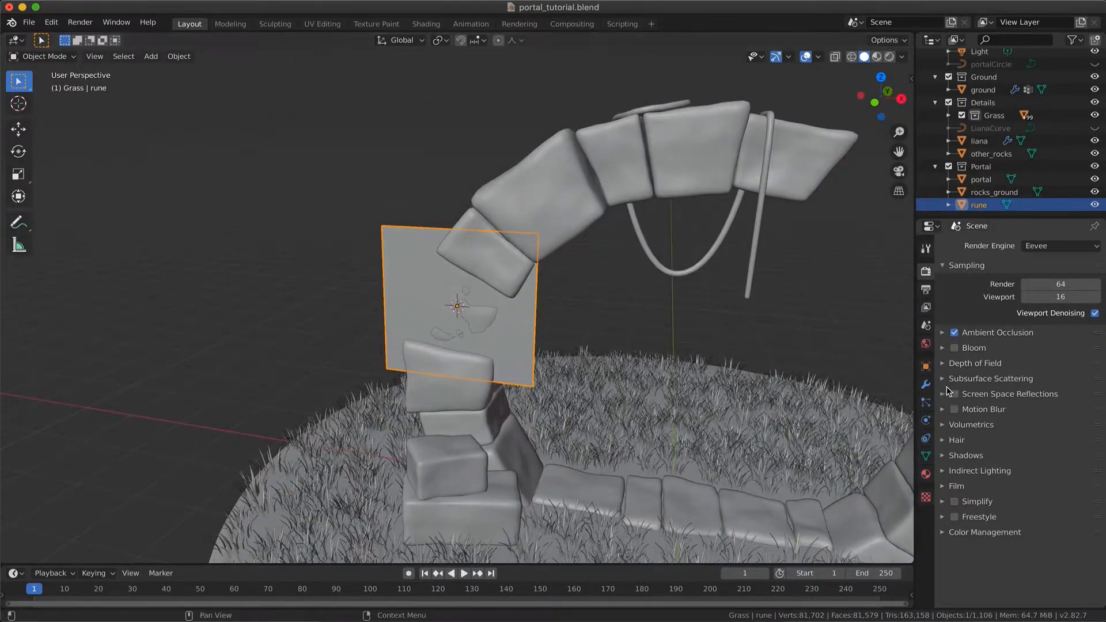
pyautogui.click(925, 385)
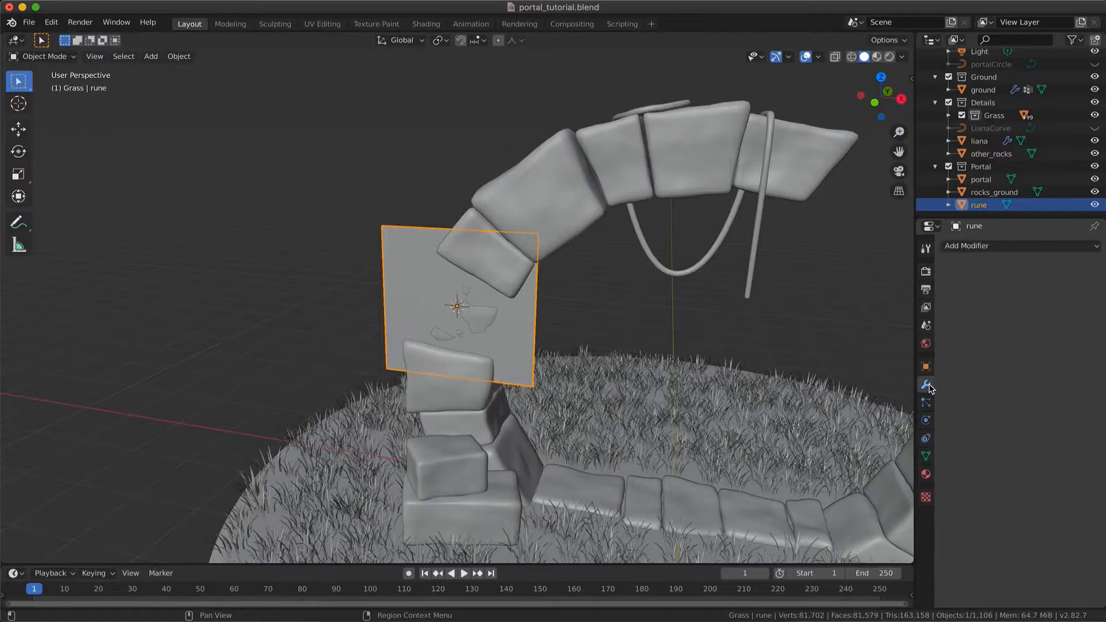
pyautogui.click(977, 247)
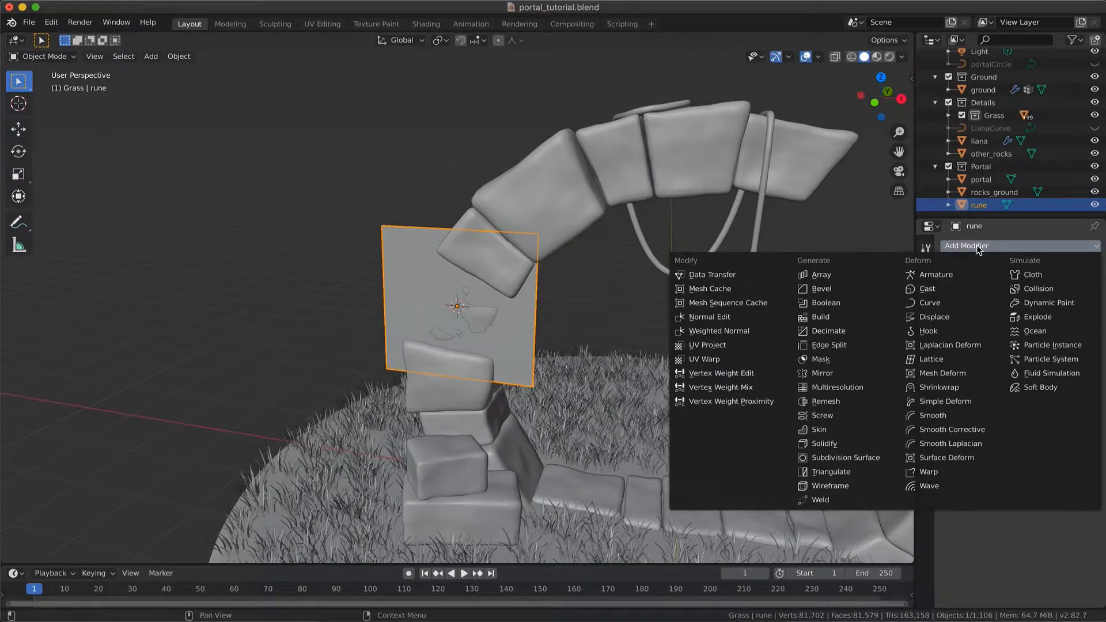
pyautogui.click(929, 388)
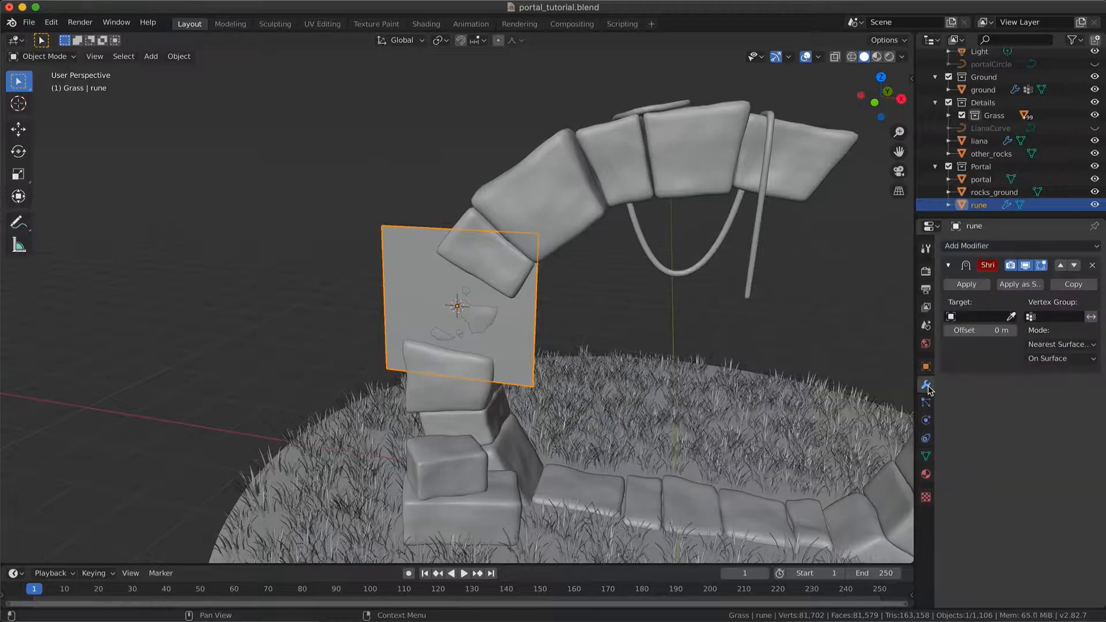
pyautogui.click(993, 317)
pyautogui.write('por')
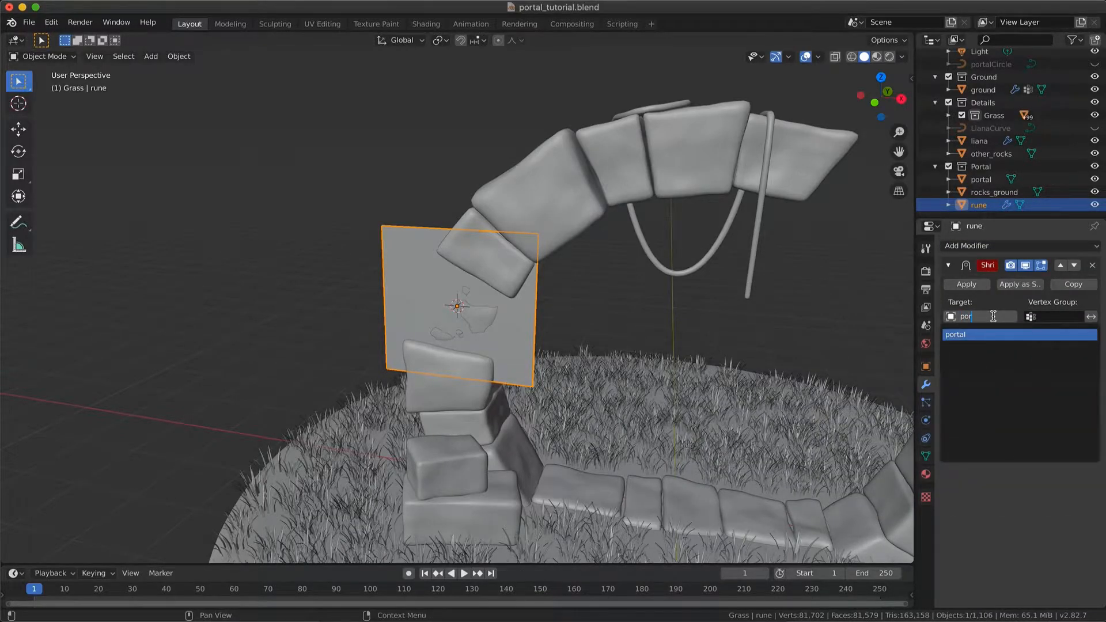
pyautogui.press('Return')
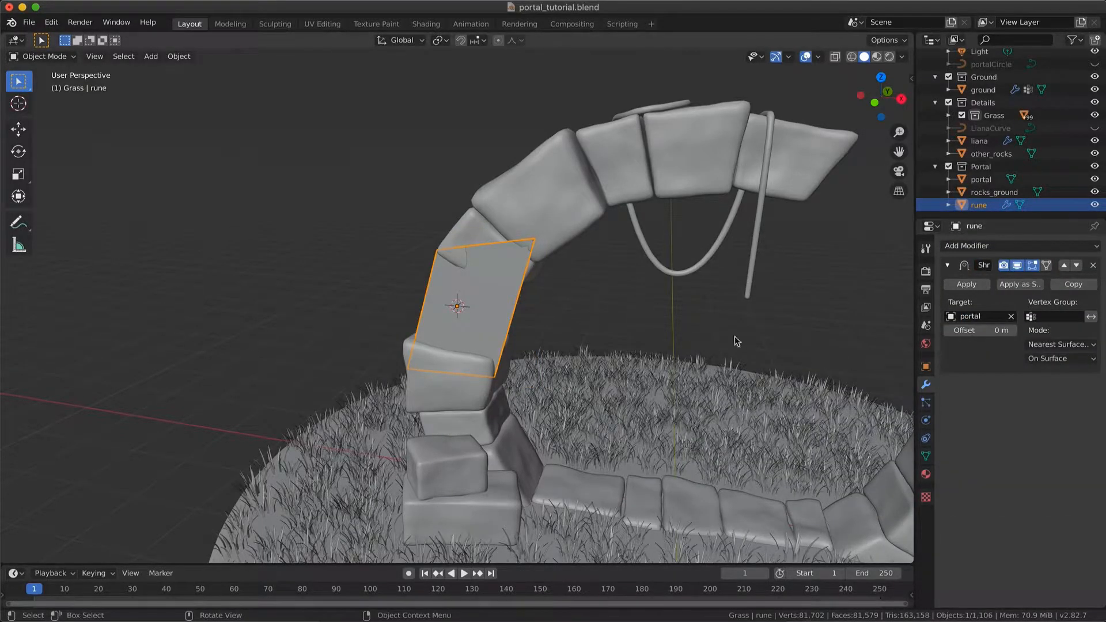
# In a front wireframe view, scale the rune plane's mesh along X to about 0.115
pyautogui.scroll(5, 577, 289)
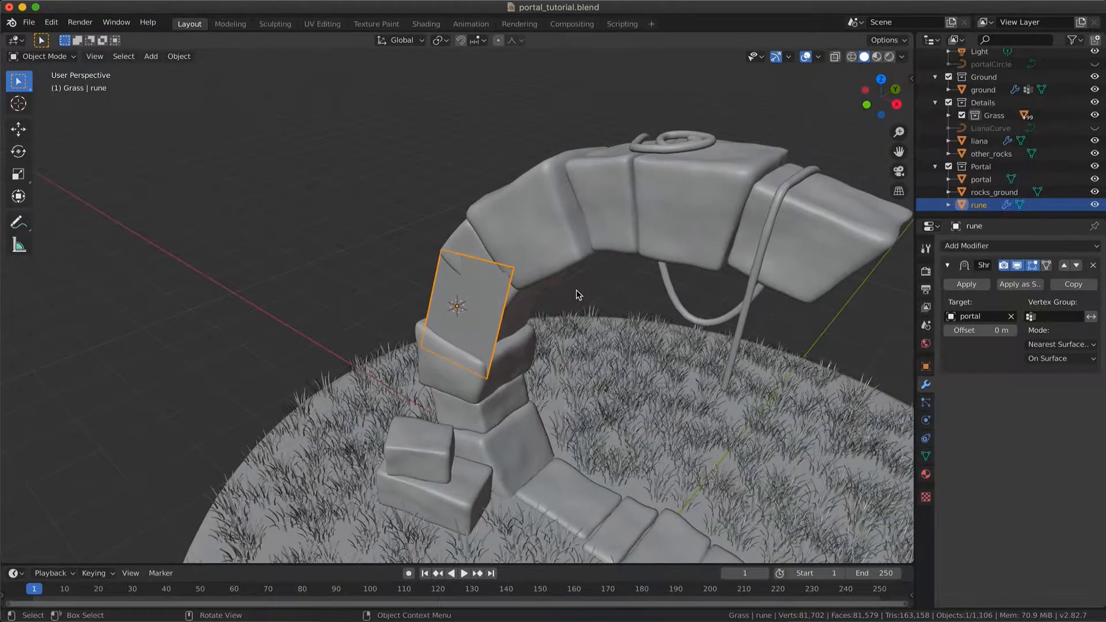
pyautogui.scroll(4, 576, 289)
pyautogui.scroll(-3, 576, 289)
pyautogui.scroll(-5, 576, 295)
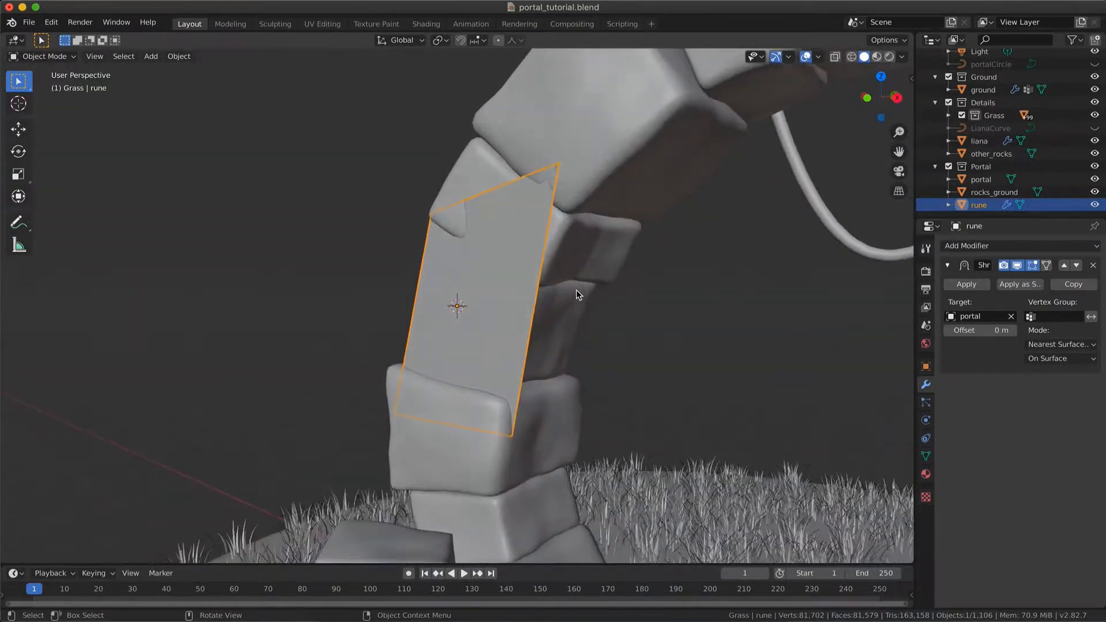
pyautogui.press('Tab')
pyautogui.click(871, 101)
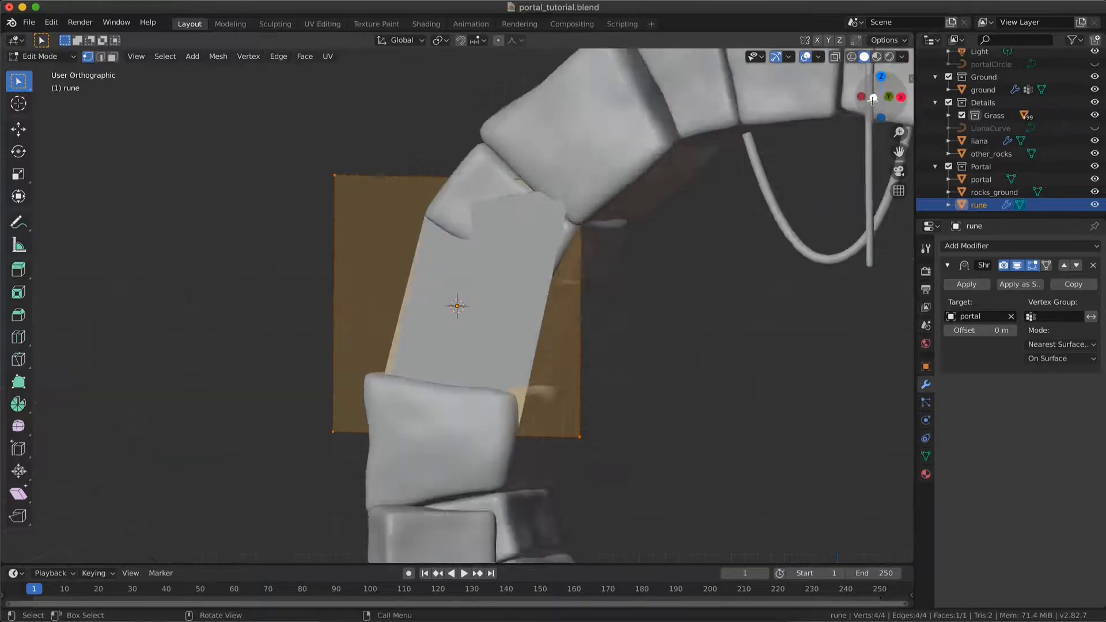
pyautogui.hotkey('shift', 'z')
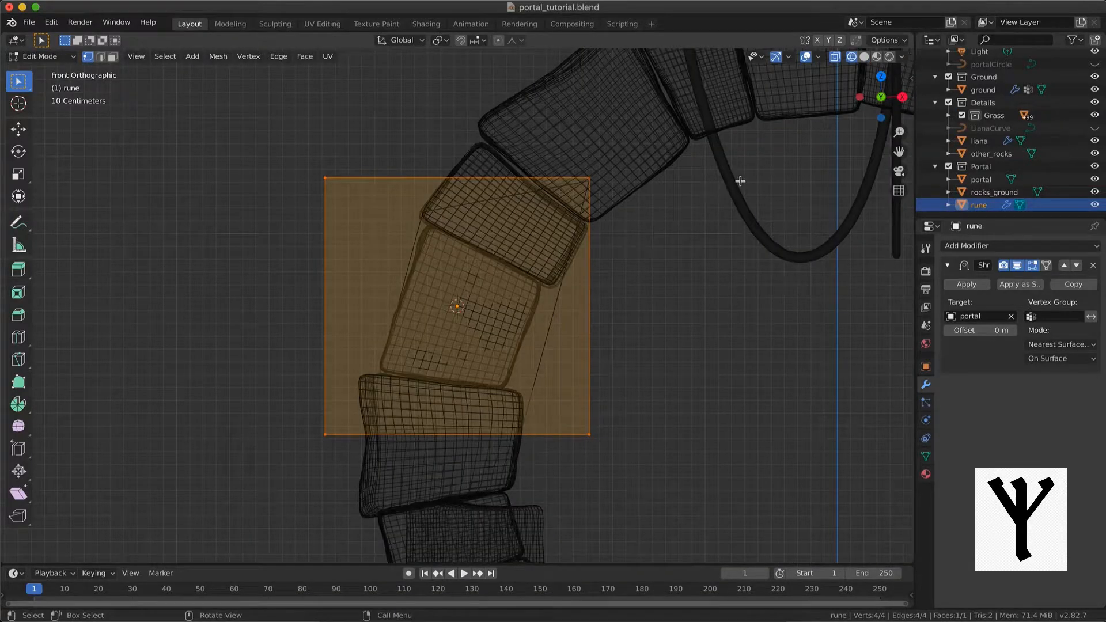
pyautogui.press('s')
pyautogui.press('x')
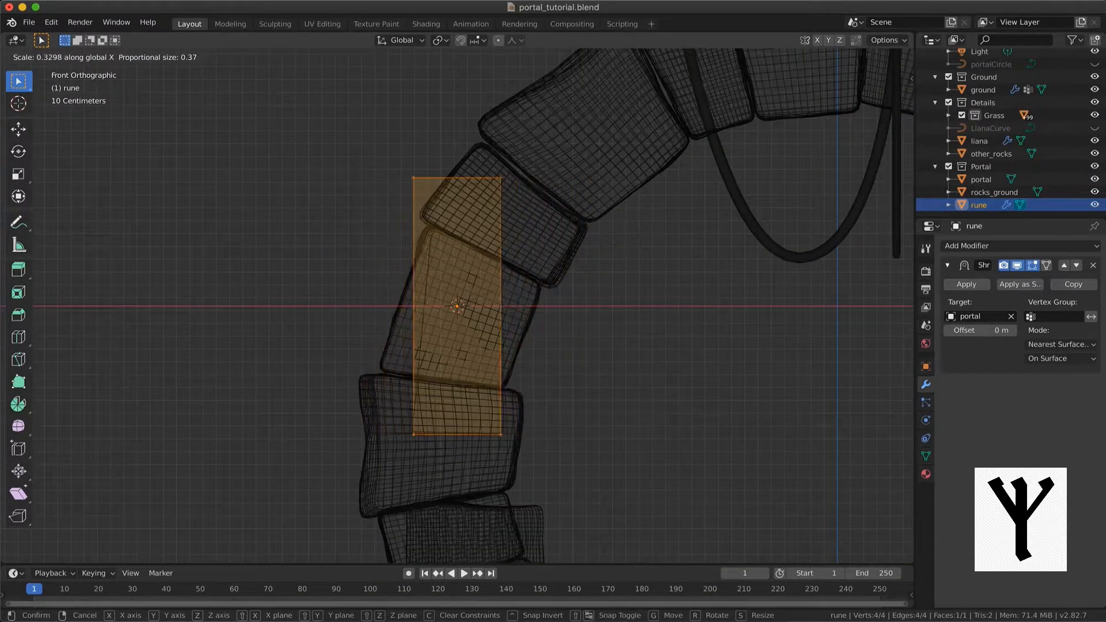
pyautogui.click(484, 282)
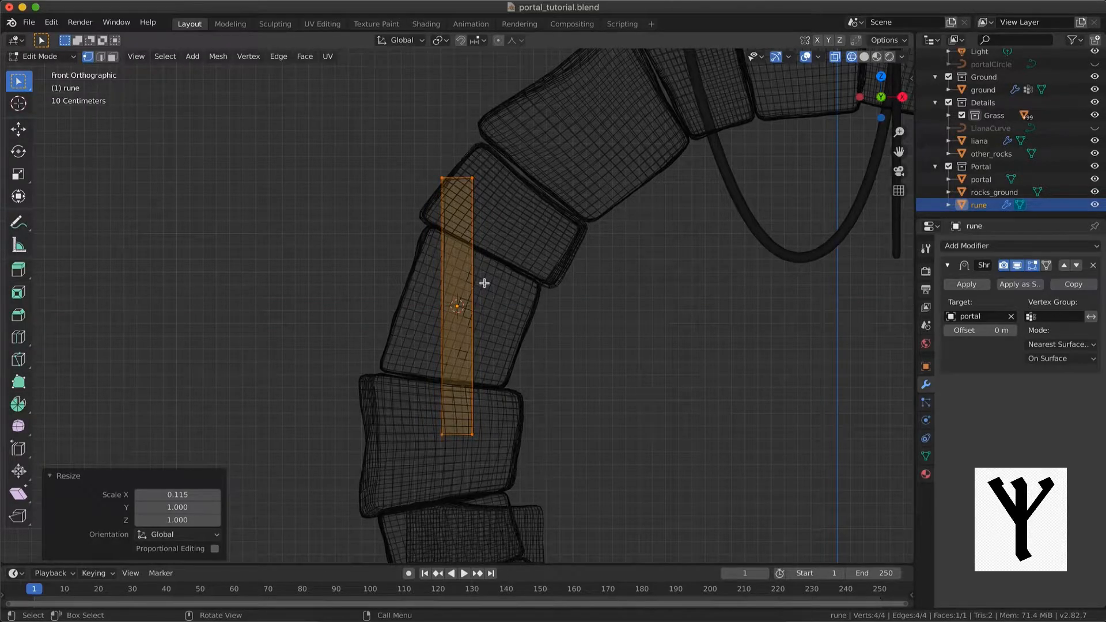
# Reposition the narrow strip over the stone below the arch and narrow it further along X
pyautogui.press('g')
pyautogui.click(495, 292)
pyautogui.press('s')
pyautogui.press('x')
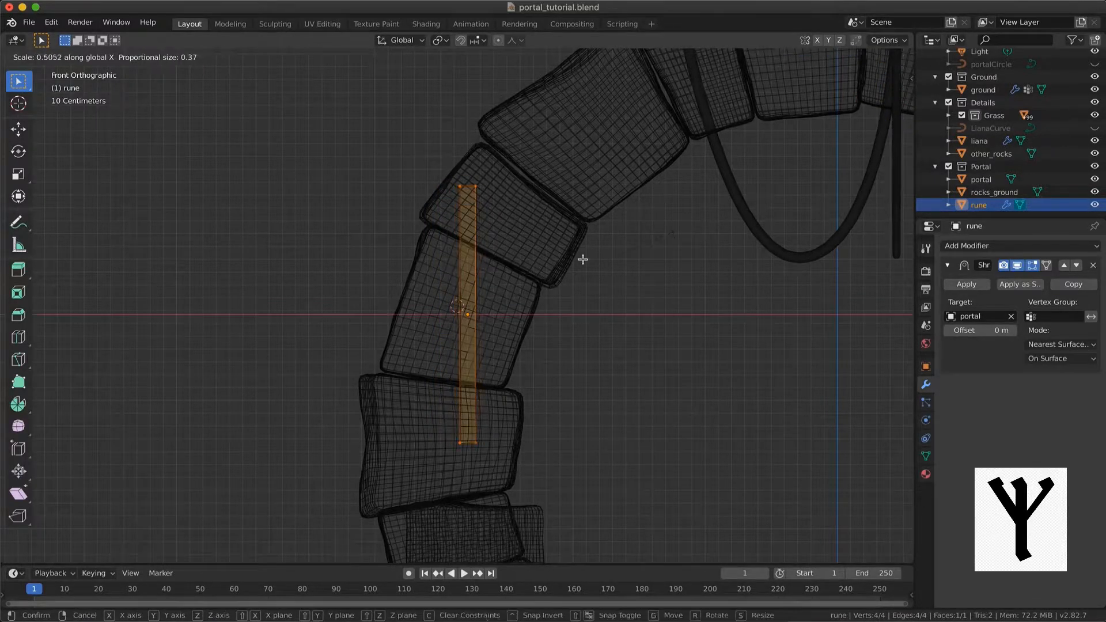
pyautogui.click(671, 234)
# Scale the strip along Z to about 0.179 and return to solid shading in the front view
pyautogui.press('s')
pyautogui.press('z')
pyautogui.click(502, 280)
pyautogui.scroll(5, 505, 277)
pyautogui.hotkey('shift', 'z')
pyautogui.scroll(-3, 505, 277)
pyautogui.click(880, 101)
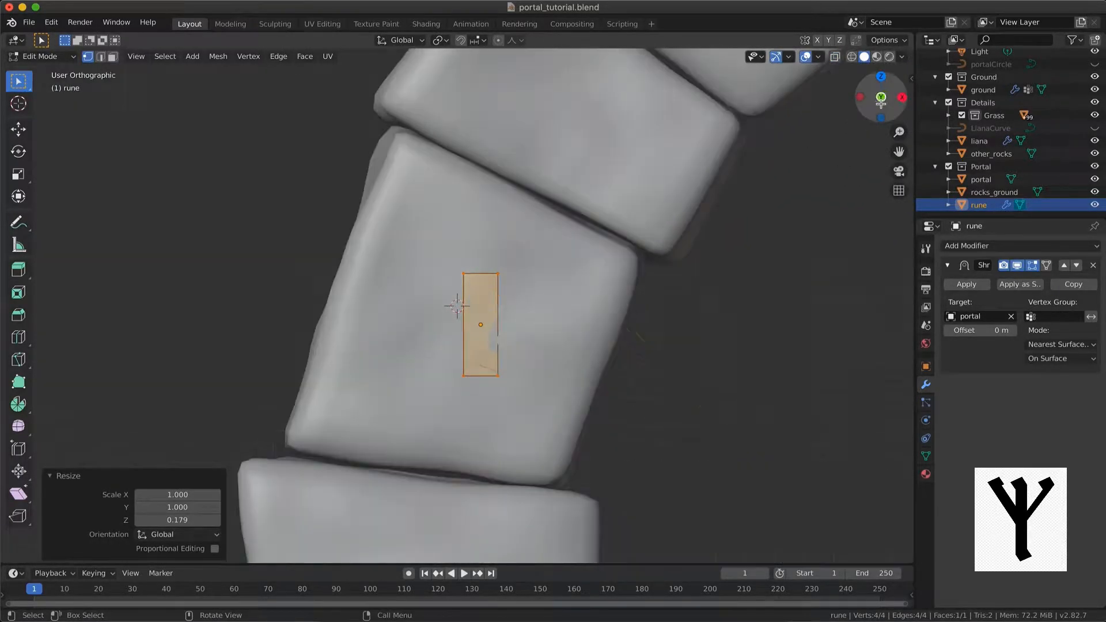
pyautogui.press('Tab')
pyautogui.press('Tab')
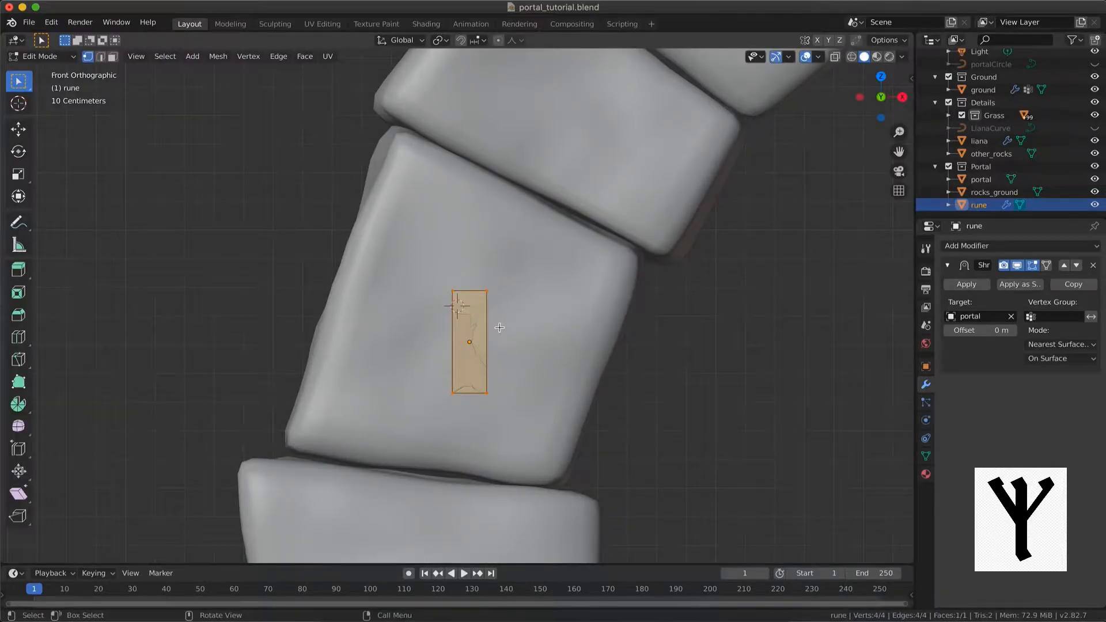
# Narrow the strip again along X and lower its top edge by about 0.08 m along Z
pyautogui.press('s')
pyautogui.press('x')
pyautogui.click(505, 331)
pyautogui.moveTo(435, 325); pyautogui.dragTo(566, 253)
pyautogui.press('g')
pyautogui.press('z')
pyautogui.click(567, 271)
# Add two centred vertical loop cuts that divide the strip into three columns
pyautogui.scroll(2, 479, 327)
pyautogui.hotkey('ctrl', 'r')
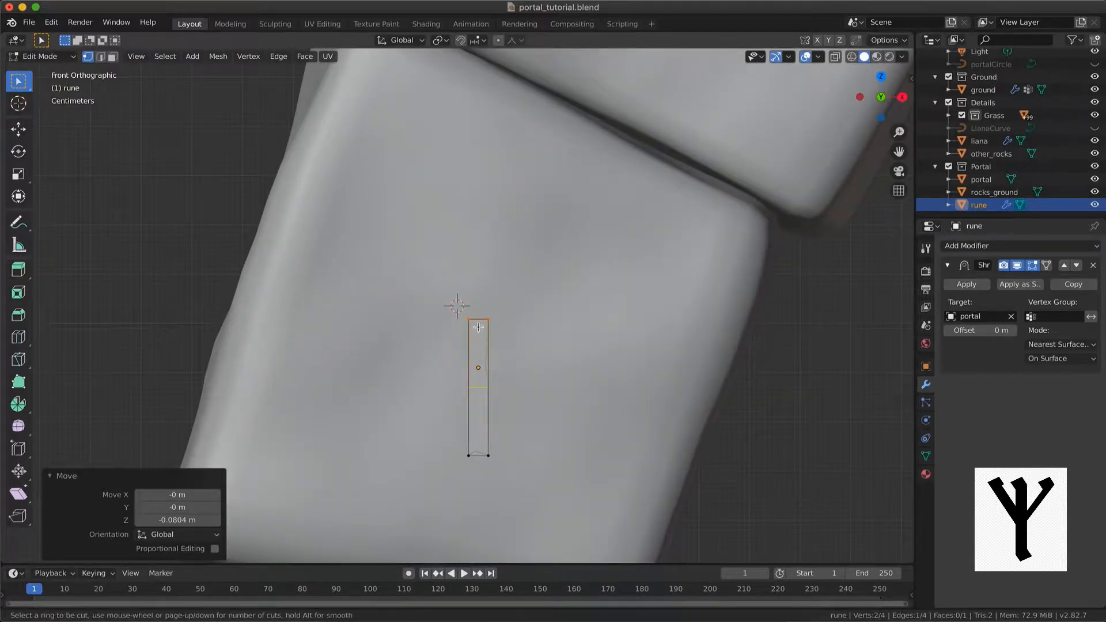
pyautogui.click(476, 322)
pyautogui.rightClick(476, 323)
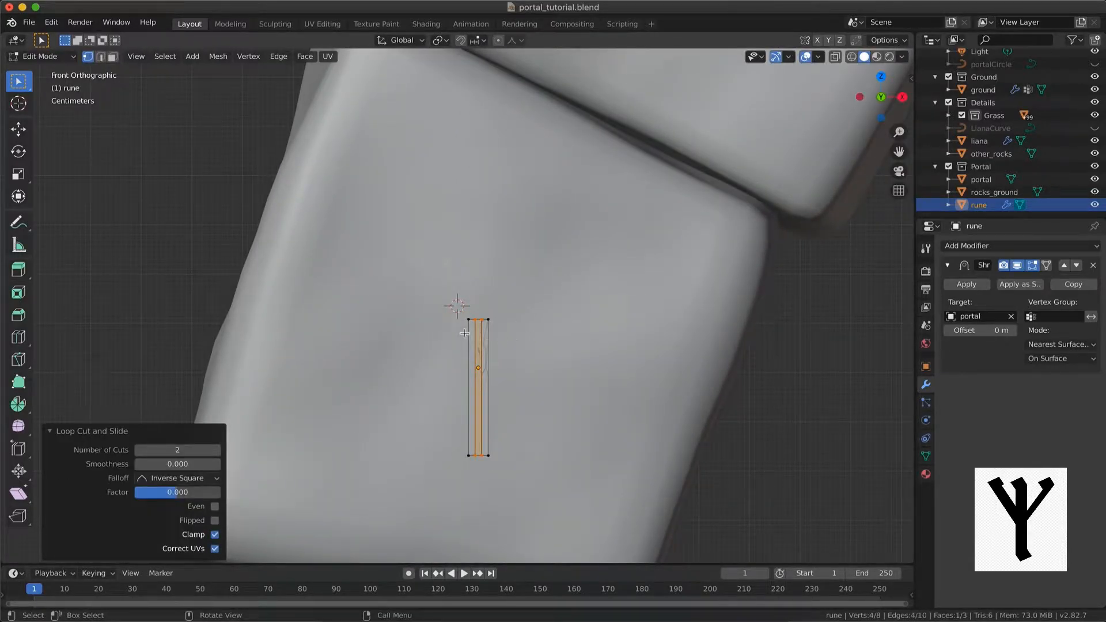
# Extrude the left segment of the strip's top edge upward along Z by about 0.15 m
pyautogui.click(102, 57)
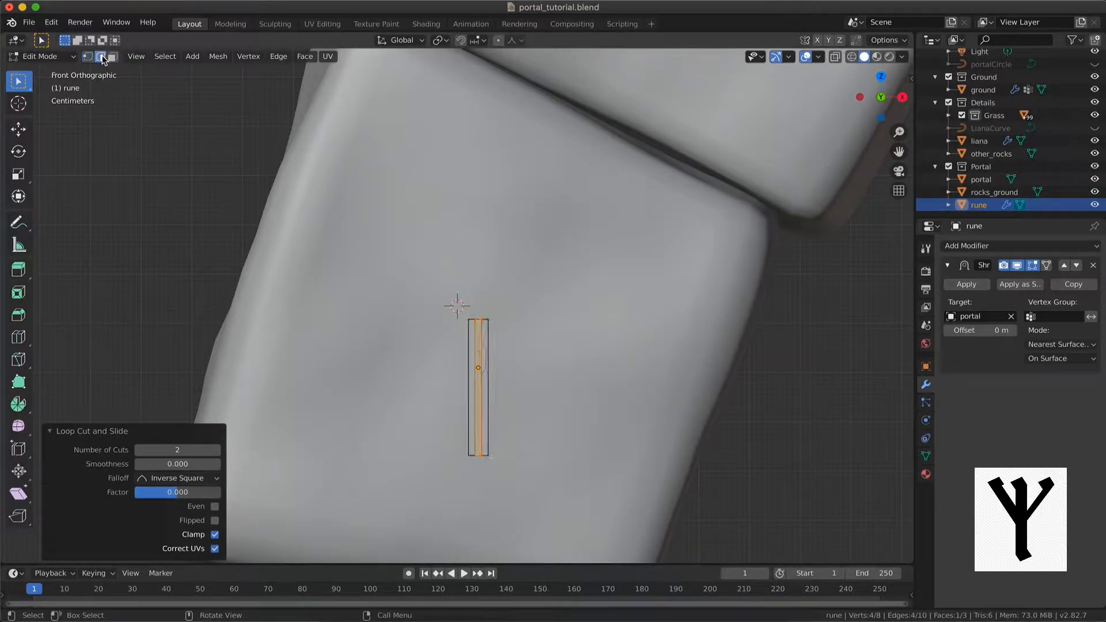
pyautogui.click(480, 318)
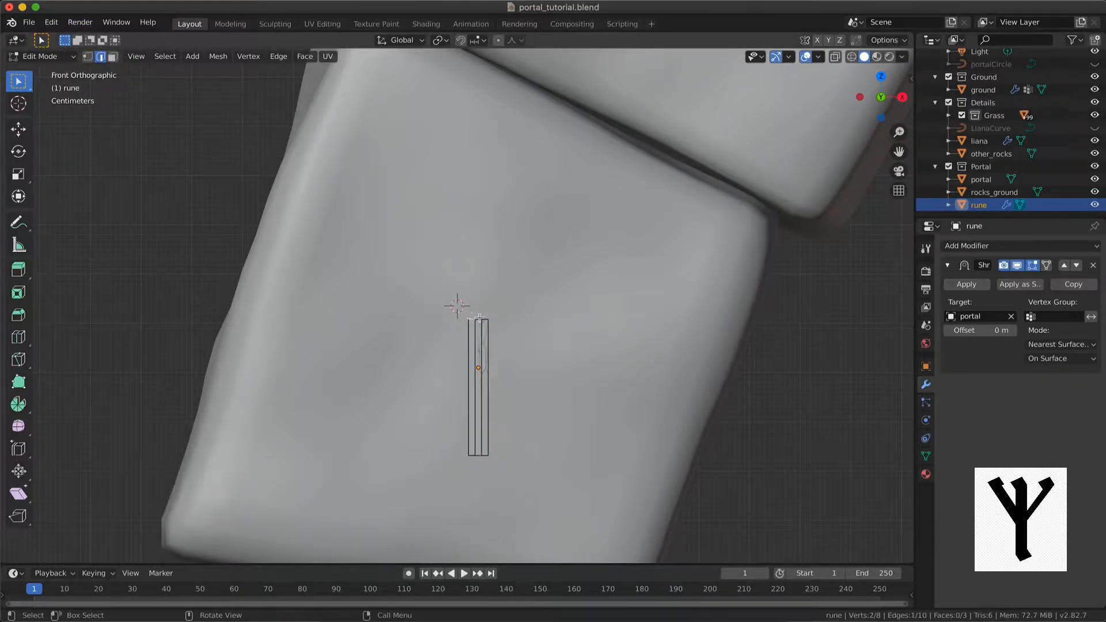
pyautogui.press('e')
pyautogui.press('z')
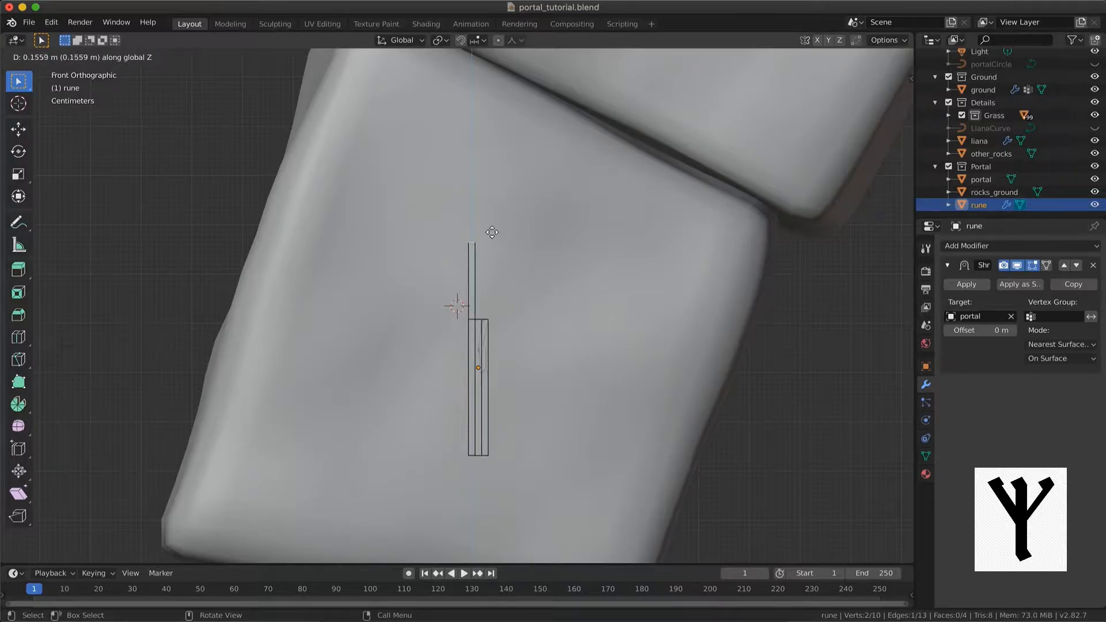
pyautogui.click(492, 235)
# Extrude the right segment of the strip's top edge 0.15 m along Z and repeat the extrusion for the middle segment
pyautogui.click(487, 317)
pyautogui.press('e')
pyautogui.rightClick(500, 291)
pyautogui.press('super+z')
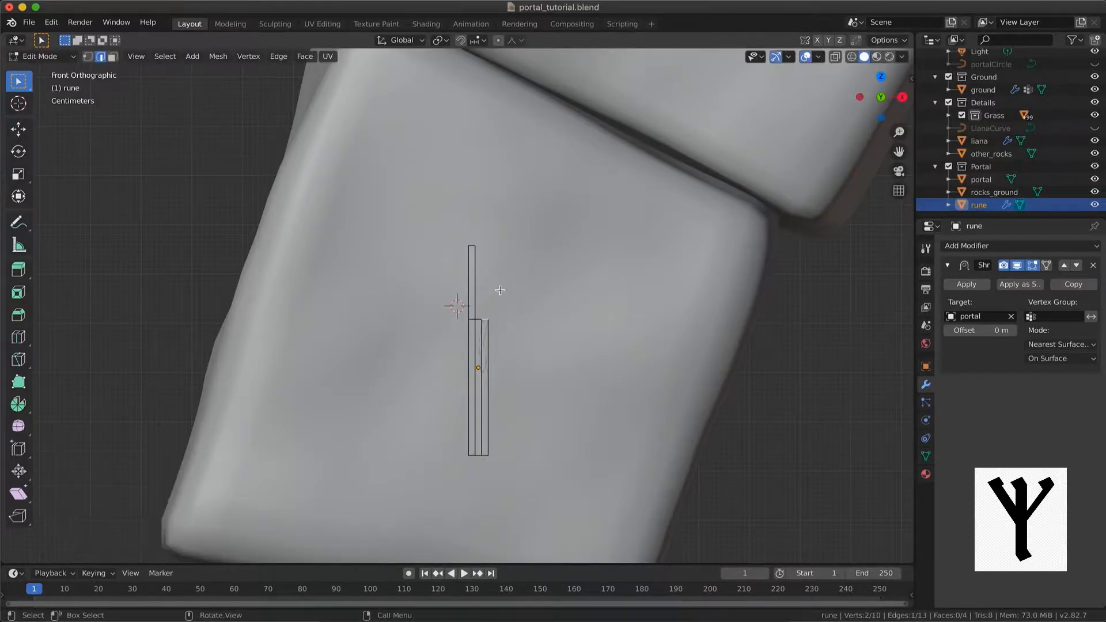
pyautogui.write('ez.15')
pyautogui.press('Return')
pyautogui.click(478, 316)
pyautogui.hotkey('shift', 'r')
# Move the top edge of the left prong -0.15 m along X to slant it outward
pyautogui.moveTo(491, 273)
pyautogui.mouseDown(button='middle')
pyautogui.moveTo(479, 291)
pyautogui.moveTo(507, 275)
pyautogui.mouseUp(button='middle')
pyautogui.scroll(2, 496, 278)
pyautogui.hotkey('shift', 'z')
pyautogui.hotkey('shift', 'z')
pyautogui.click(881, 101)
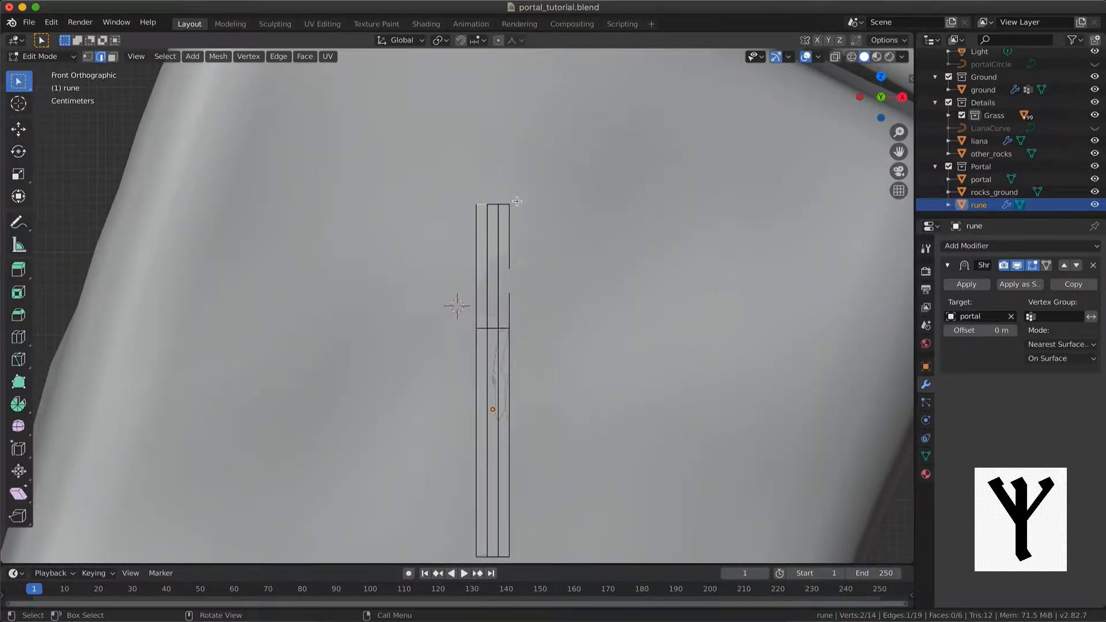
pyautogui.press('g')
pyautogui.press('x')
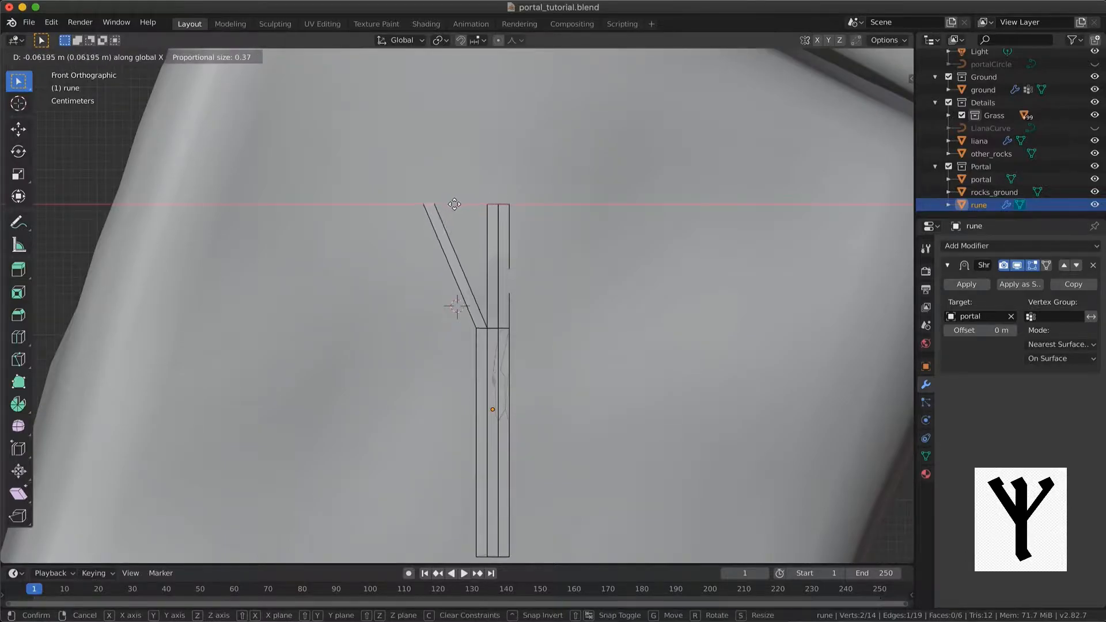
pyautogui.write('-(.15')
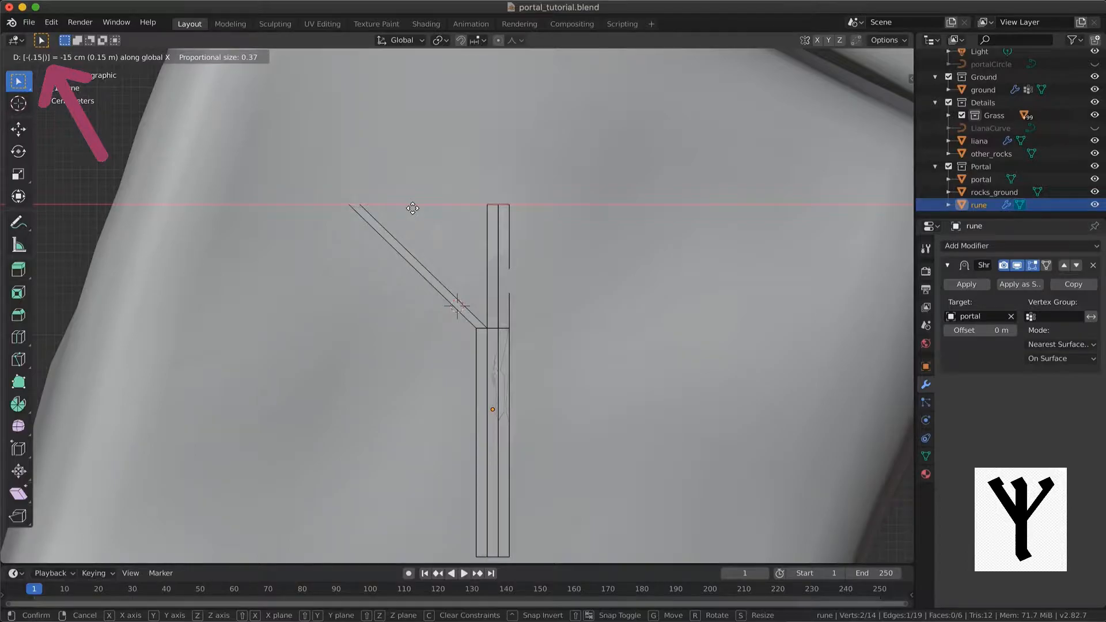
pyautogui.press('Return')
# Move the top edge of the right prong 0.15 m along X to mirror the left one
pyautogui.click(508, 202)
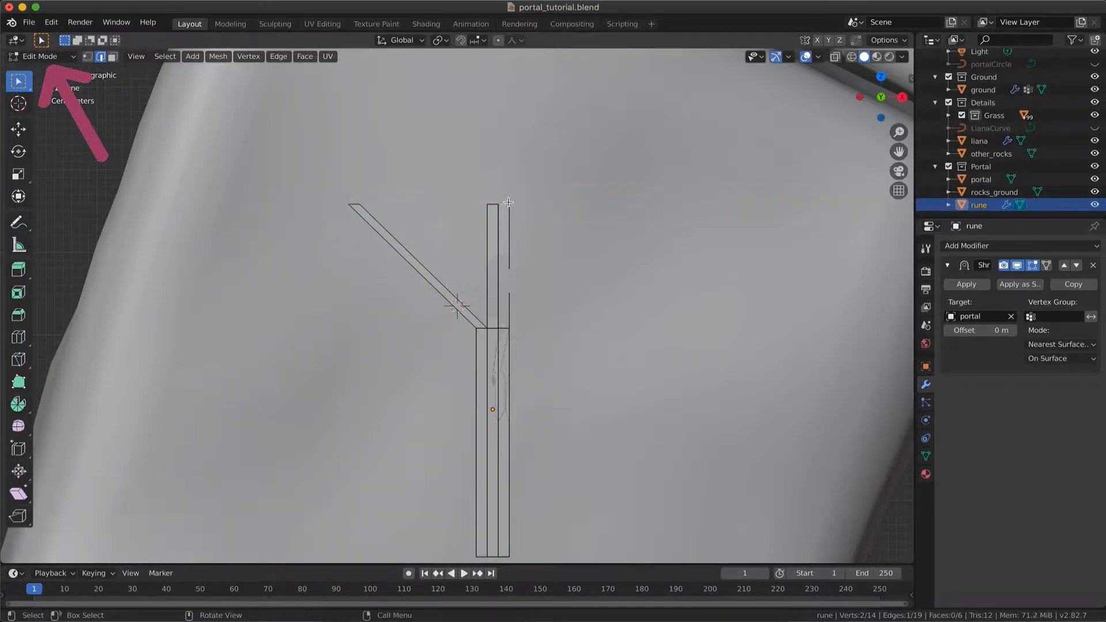
pyautogui.press('g')
pyautogui.write('x')
pyautogui.write('0.15')
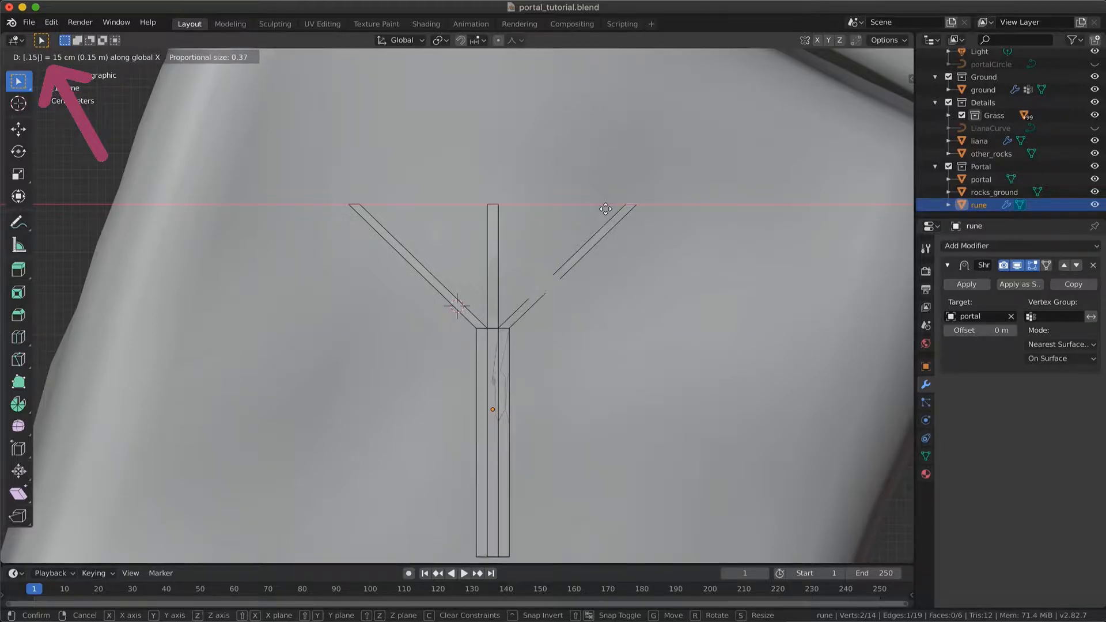
pyautogui.press('Return')
# Select the two outer vertices where the side prongs meet the stem and lower them along Z
pyautogui.click(90, 57)
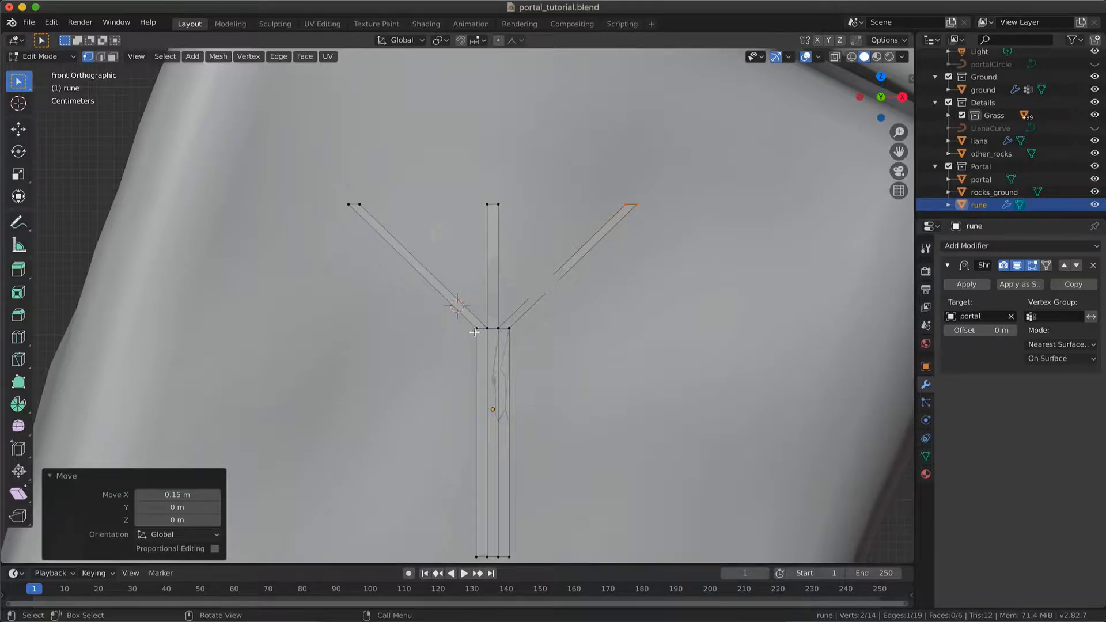
pyautogui.keyDown('shift'); pyautogui.moveTo(474, 332); pyautogui.dragTo(442, 269, button='middle'); pyautogui.keyUp('shift')
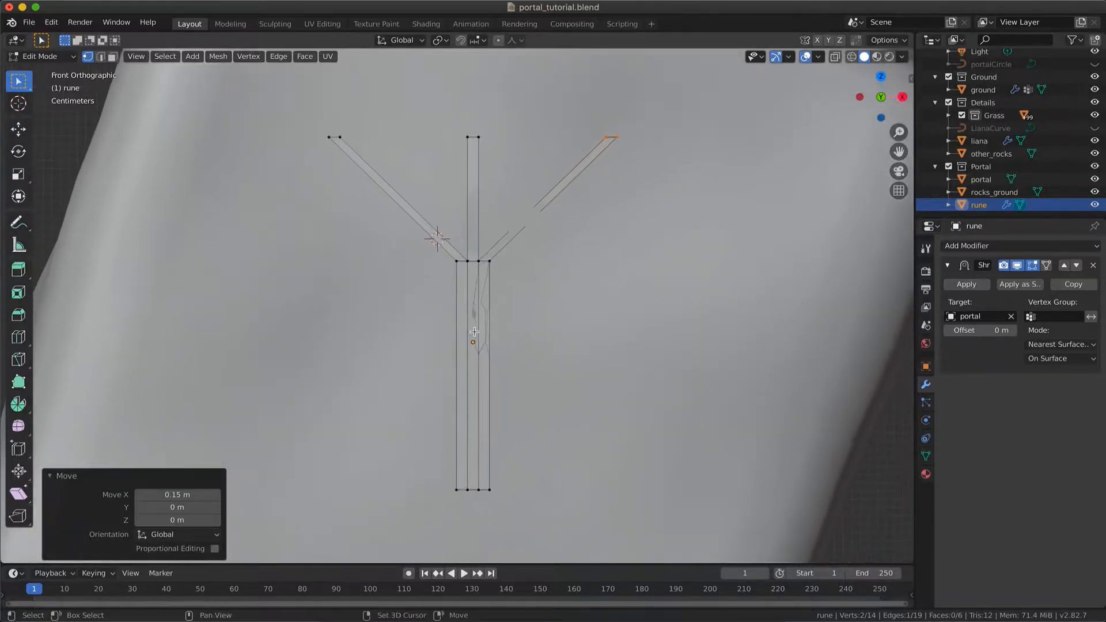
pyautogui.click(455, 264)
pyautogui.keyDown('shift'); pyautogui.click(490, 262); pyautogui.keyUp('shift')
pyautogui.press('g')
pyautogui.press('z')
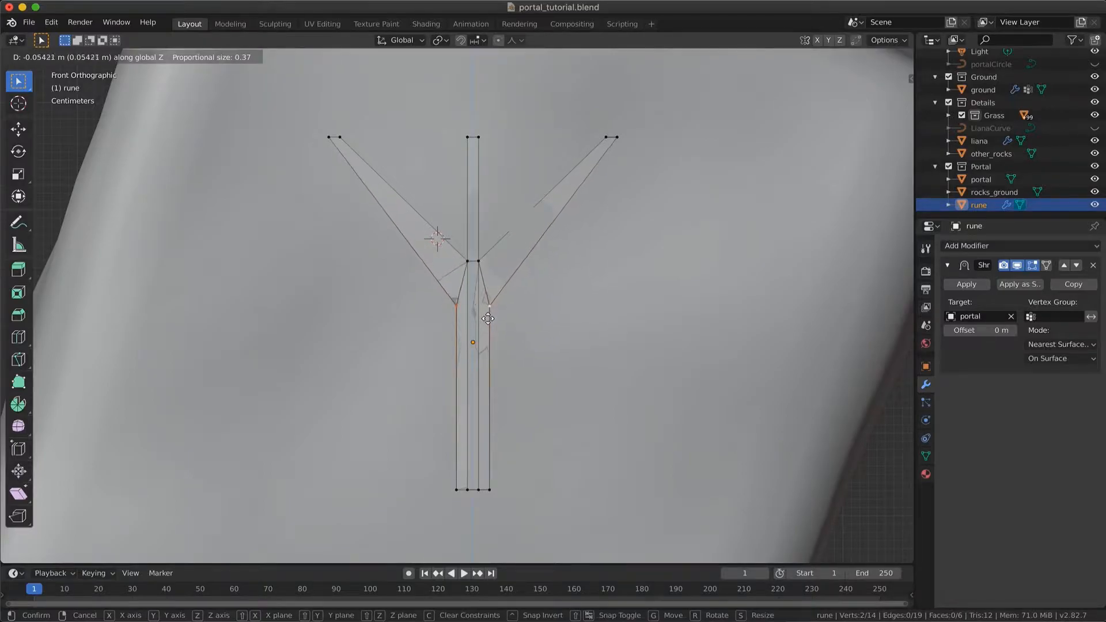
pyautogui.click(489, 324)
pyautogui.moveTo(310, 155); pyautogui.dragTo(380, 124)
pyautogui.press('s')
pyautogui.press('x')
pyautogui.rightClick(459, 117)
# Undo the last changes and set a new height along Z for the two outer junction vertices
pyautogui.press('super+z')
pyautogui.press('super+z')
pyautogui.press('g')
pyautogui.press('z')
pyautogui.click(472, 342)
# Narrow the rune's stem along X by scaling its bottom vertices and the two outer junction vertices together
pyautogui.moveTo(446, 499); pyautogui.dragTo(632, 270)
pyautogui.press('s')
pyautogui.press('x')
pyautogui.click(676, 334)
# Widen the middle prong along X by scaling its four vertices to about 2.0
pyautogui.moveTo(448, 279); pyautogui.dragTo(503, 110)
pyautogui.press('s')
pyautogui.press('x')
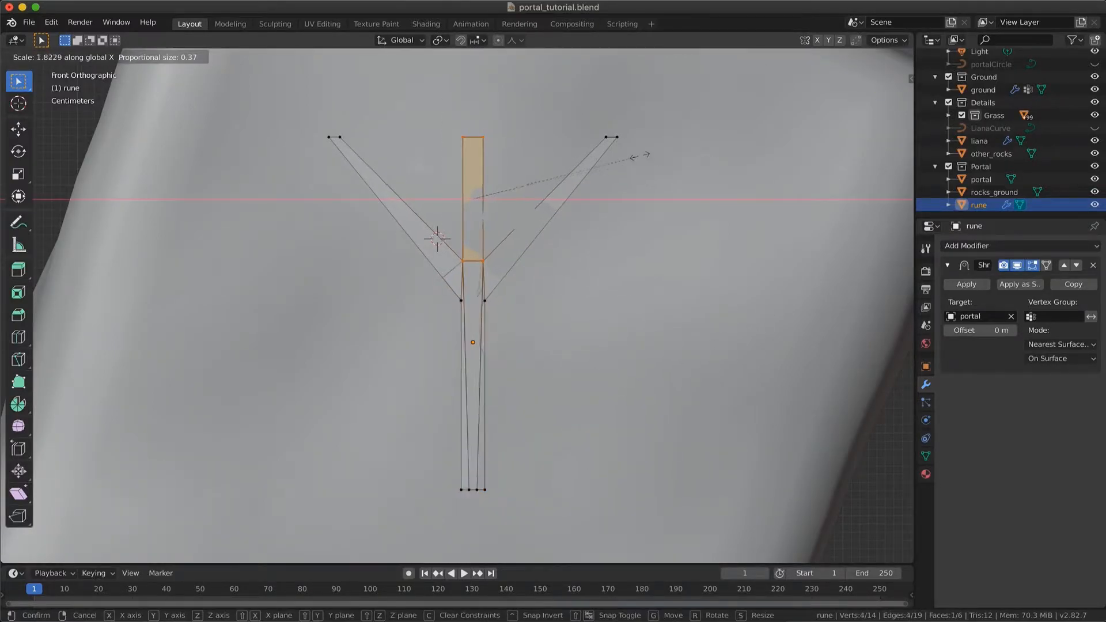
pyautogui.click(657, 152)
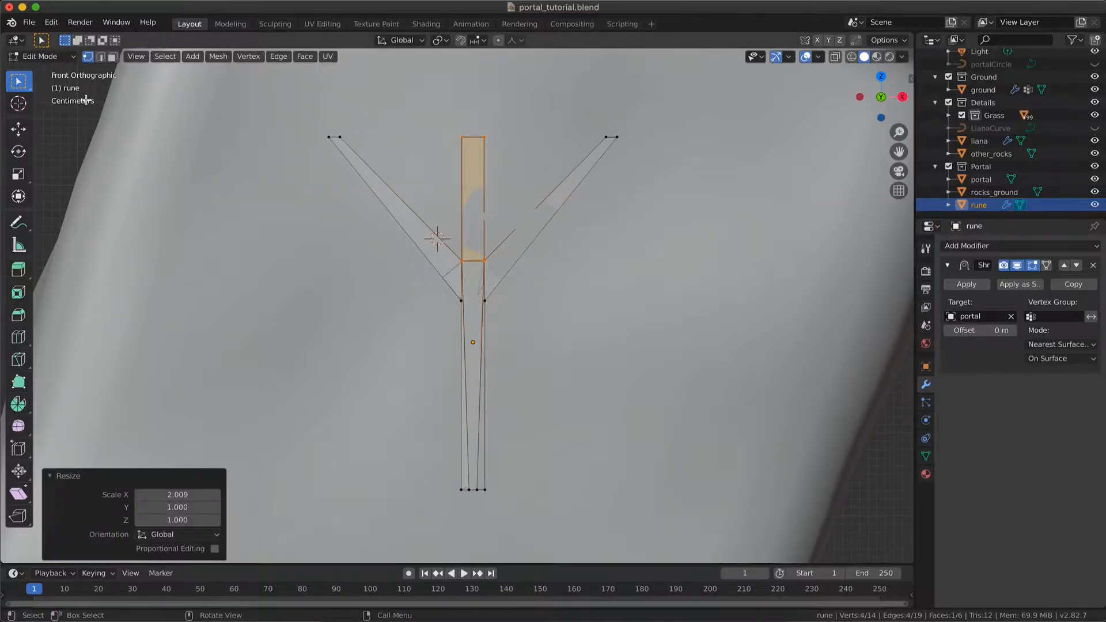
# Dissolve the two leftover lengthwise edges running inside the rune's stem
pyautogui.click(101, 56)
pyautogui.click(329, 271)
pyautogui.click(471, 397)
pyautogui.press('x')
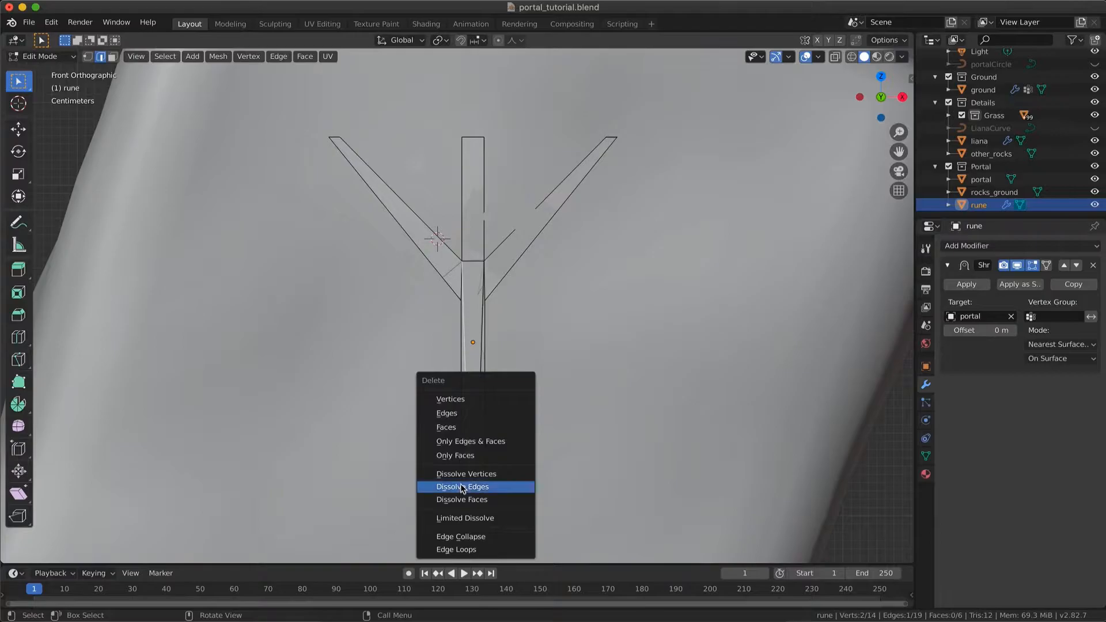
pyautogui.click(462, 487)
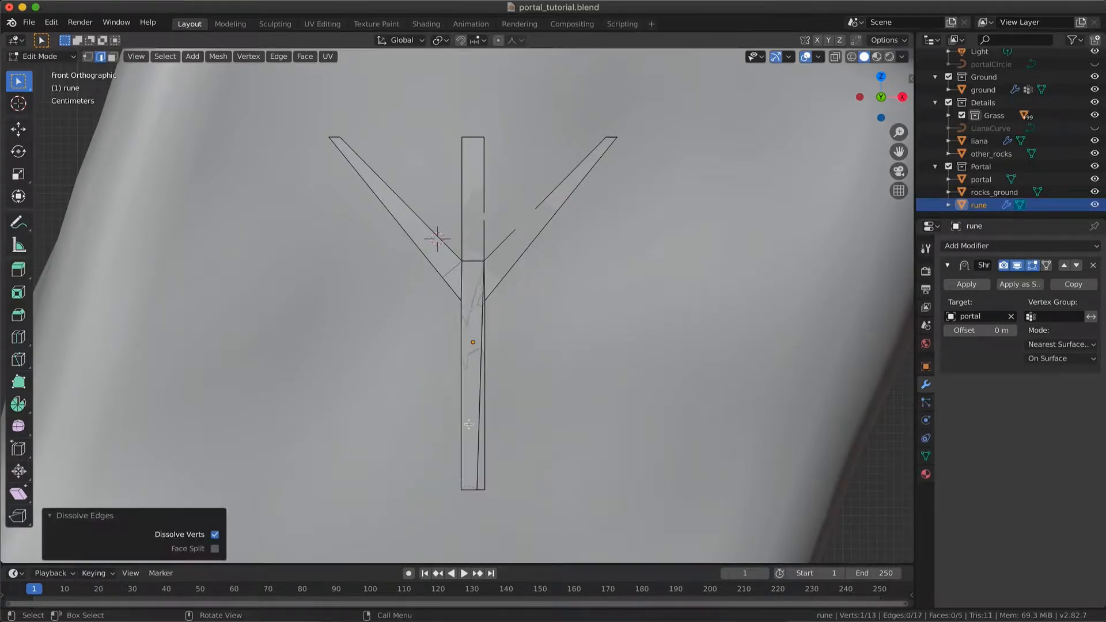
pyautogui.click(478, 384)
pyautogui.hotkey('shift', 'r')
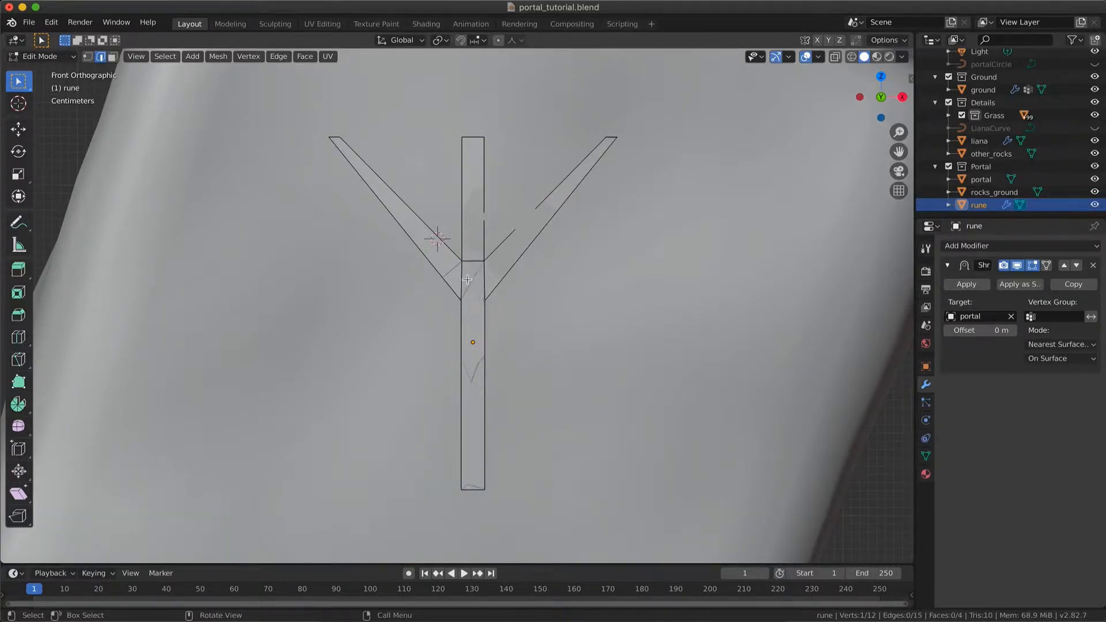
pyautogui.hotkey('ctrl', 'z')
pyautogui.hotkey('ctrl', 'shift', 'z')
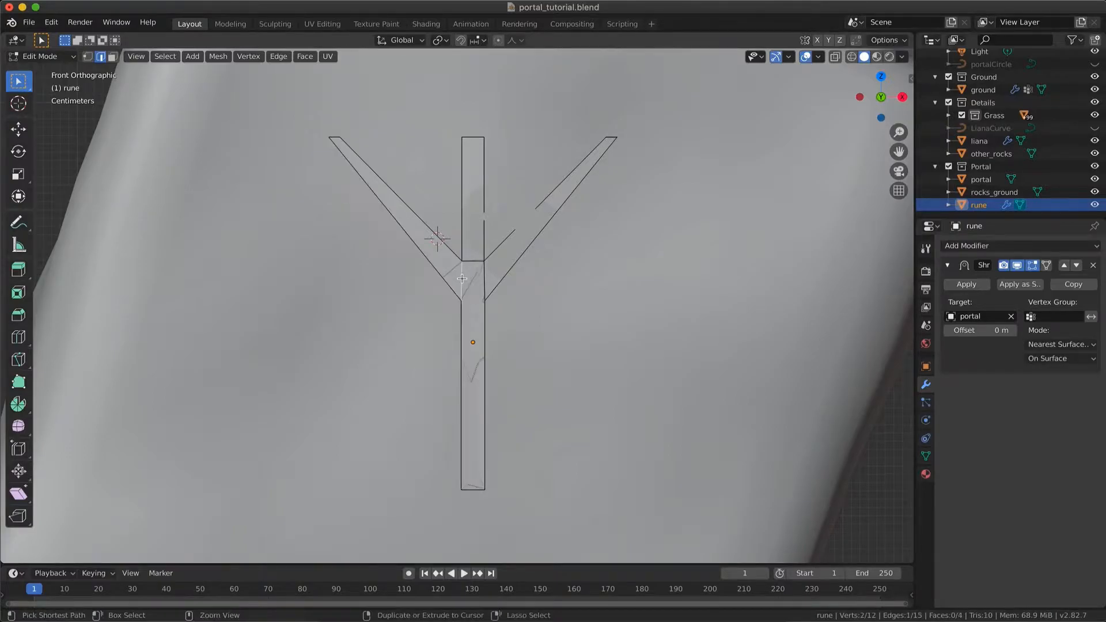
# Connect the two outer junction vertices across the stem, and widen the side prongs' tips by scaling along X
pyautogui.press('1')
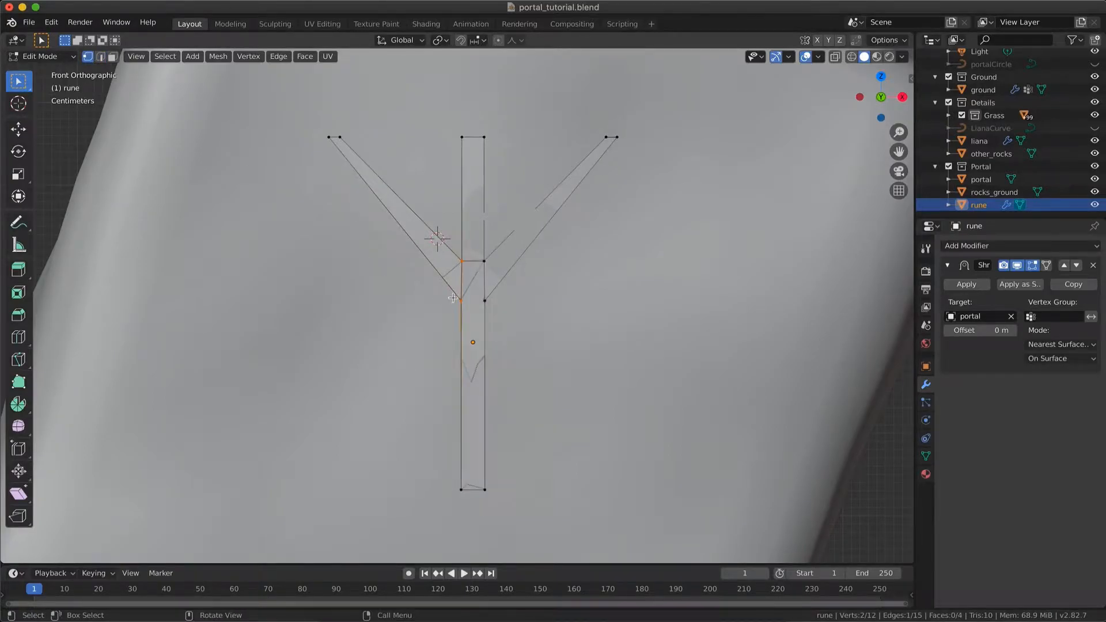
pyautogui.keyDown('shift'); pyautogui.click(486, 301); pyautogui.keyUp('shift')
pyautogui.keyDown('shift'); pyautogui.click(608, 136); pyautogui.keyUp('shift')
pyautogui.press('s')
pyautogui.press('x')
pyautogui.click(716, 133)
# Add a Solidify modifier to the rune and set its offset to 1
pyautogui.press('Tab')
pyautogui.scroll(-2, 663, 247)
pyautogui.press('Tab')
pyautogui.moveTo(552, 448); pyautogui.dragTo(553, 464, button='middle')
pyautogui.click(1051, 246)
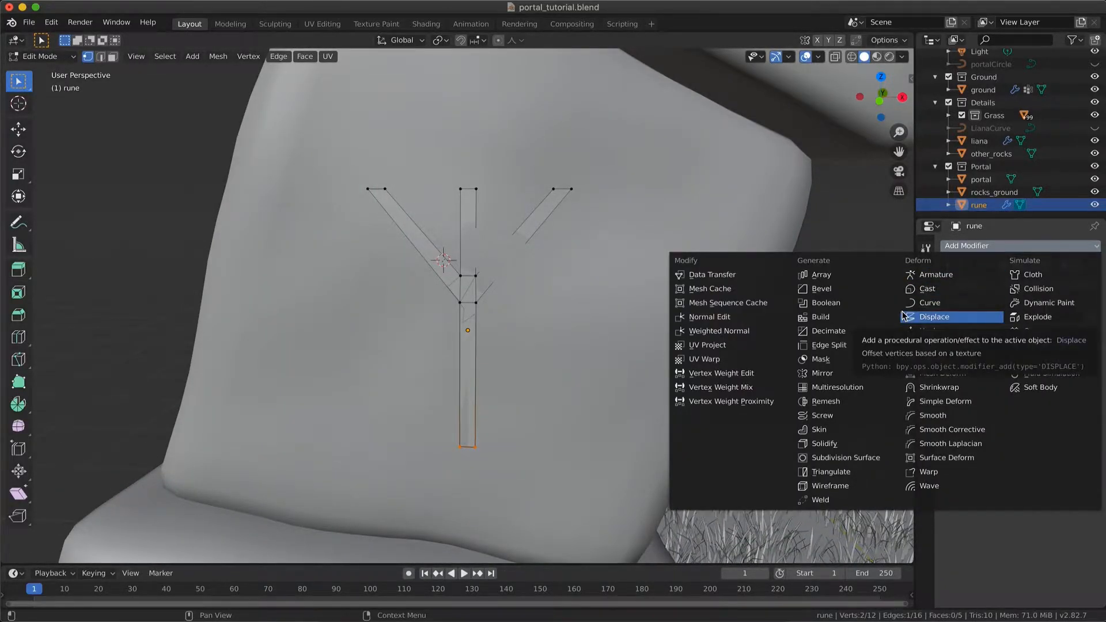
pyautogui.click(823, 443)
pyautogui.moveTo(595, 317); pyautogui.dragTo(597, 317, button='middle')
pyautogui.press('Tab')
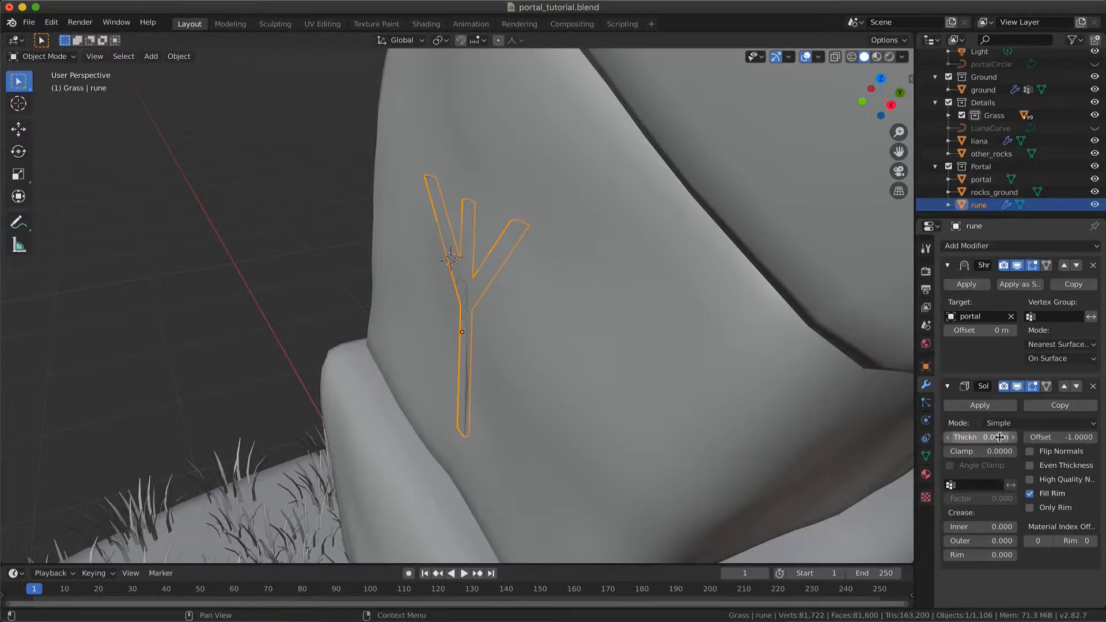
pyautogui.click(1060, 437)
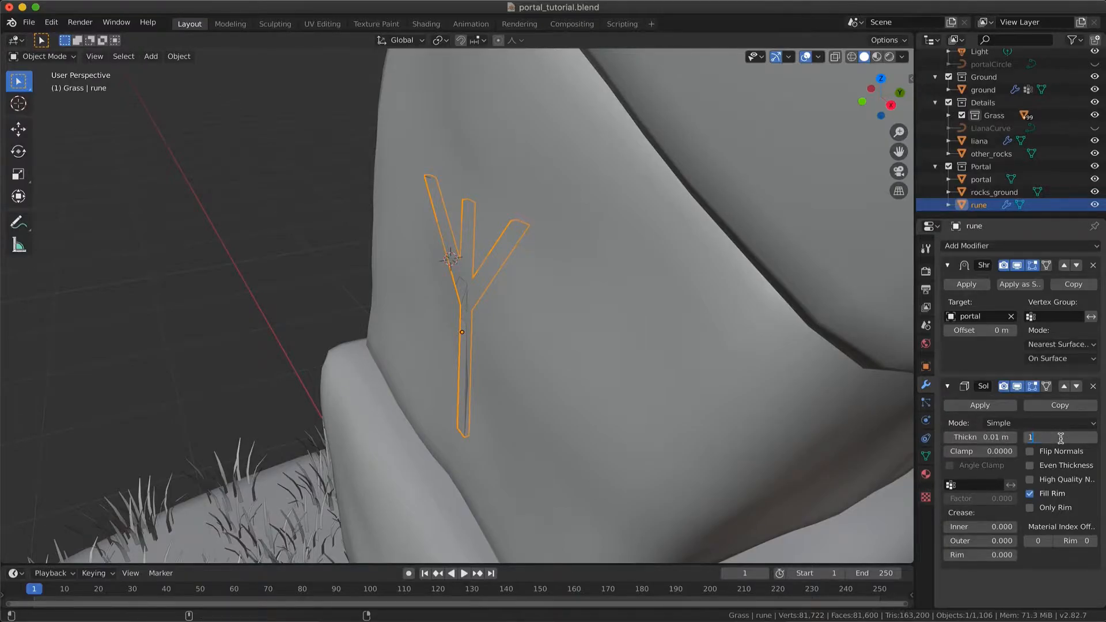
pyautogui.press('Return')
# Try a Solidify thickness of 0.005 m on the rune
pyautogui.moveTo(571, 264); pyautogui.dragTo(892, 441, button='middle')
pyautogui.scroll(2, 552, 233)
pyautogui.moveTo(552, 232); pyautogui.dragTo(863, 364, button='middle')
pyautogui.click(430, 232)
pyautogui.click(430, 237)
pyautogui.click(998, 441)
pyautogui.write('0.005')
pyautogui.press('Return')
pyautogui.moveTo(672, 302); pyautogui.dragTo(673, 302, button='middle')
# Set the rune's Solidify thickness to 0.007 m
pyautogui.click(993, 443)
pyautogui.write('0.007')
pyautogui.press('Return')
pyautogui.moveTo(561, 286); pyautogui.dragTo(561, 285, button='middle')
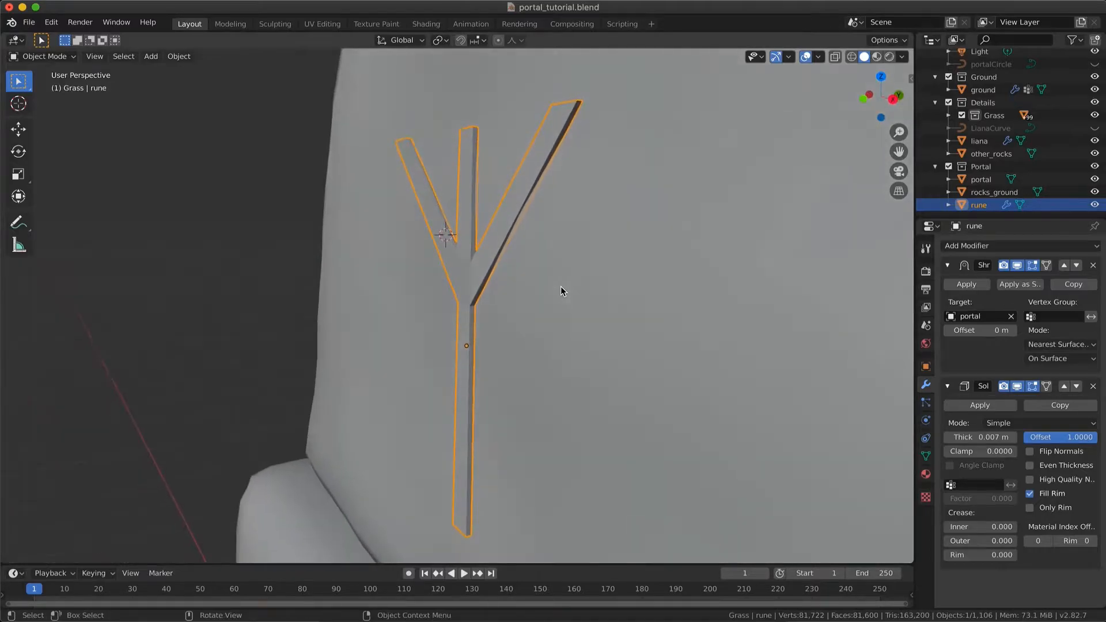
# Shade the rune smooth and enable Auto Smooth for its normals
pyautogui.rightClick(460, 277)
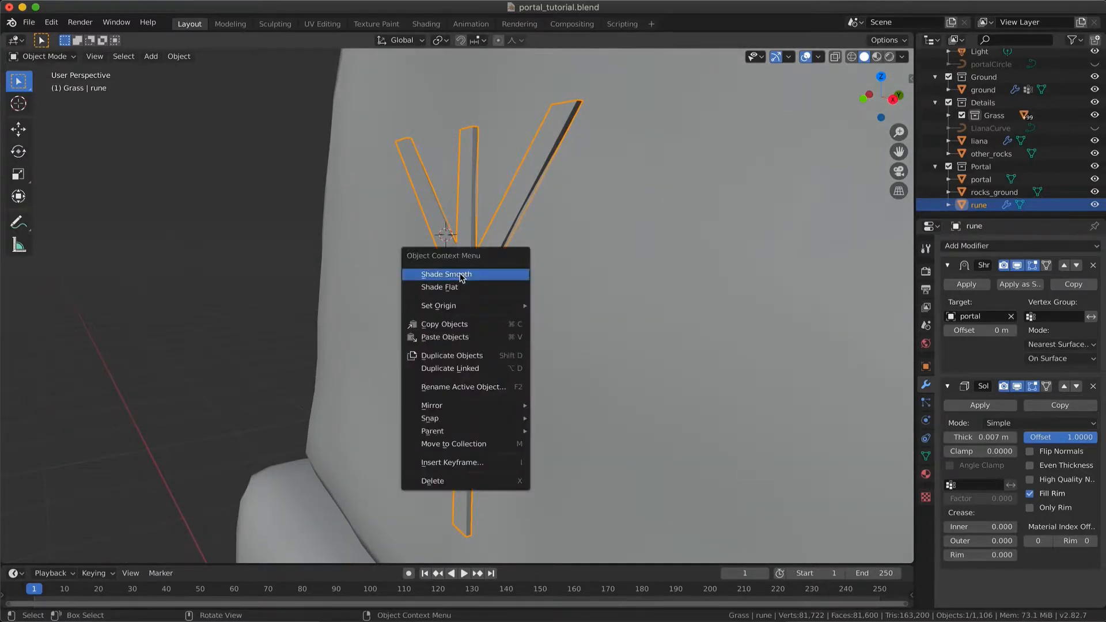
pyautogui.click(447, 274)
pyautogui.scroll(2, 490, 288)
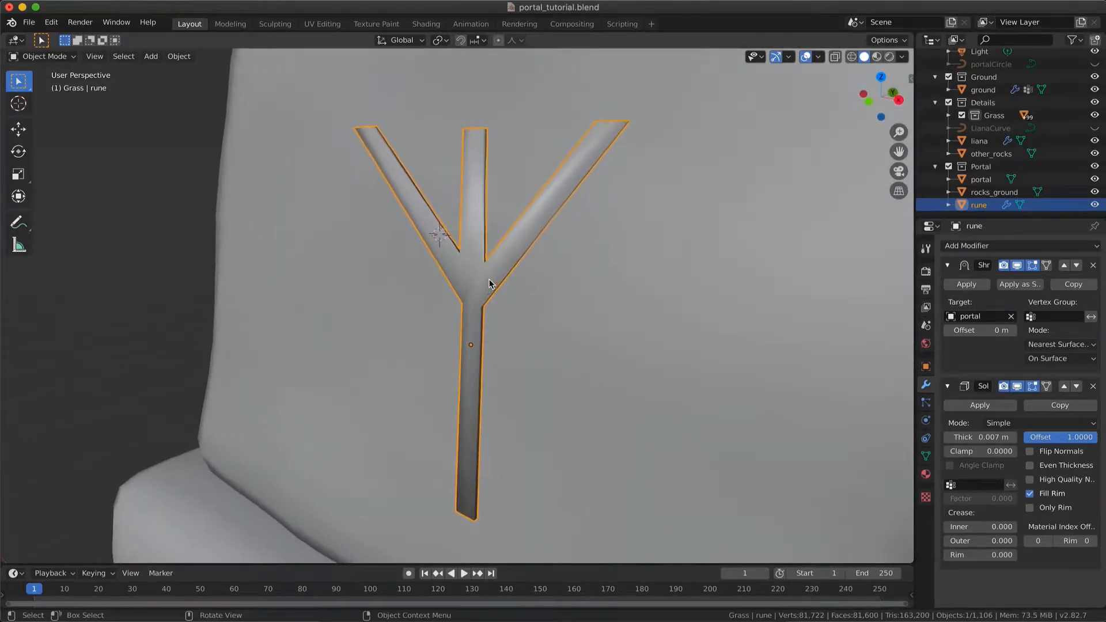
pyautogui.click(926, 366)
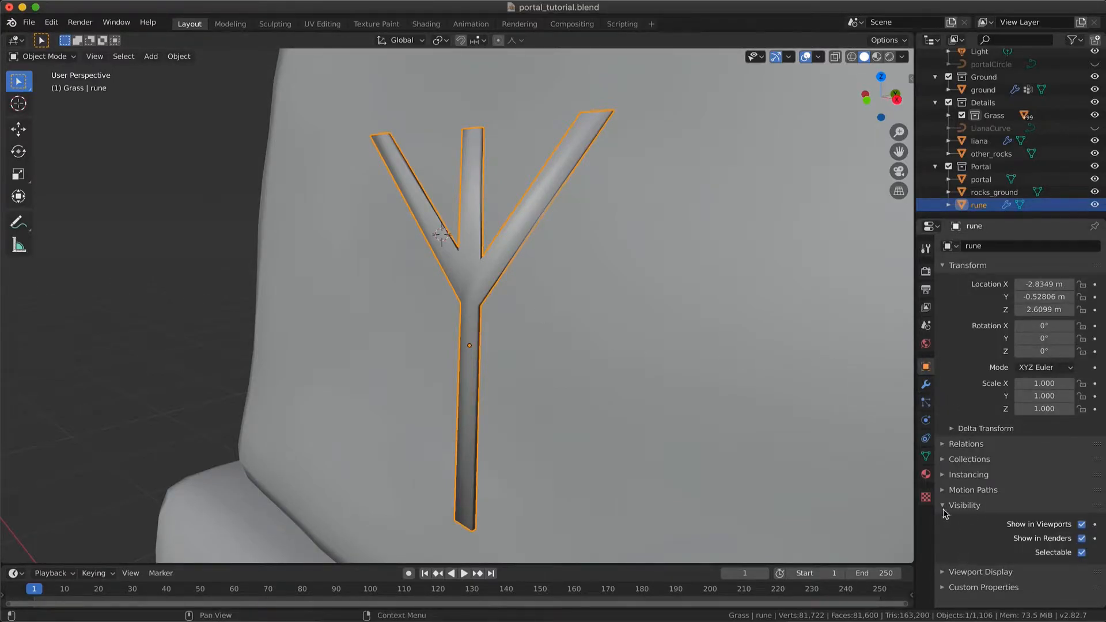
pyautogui.click(927, 456)
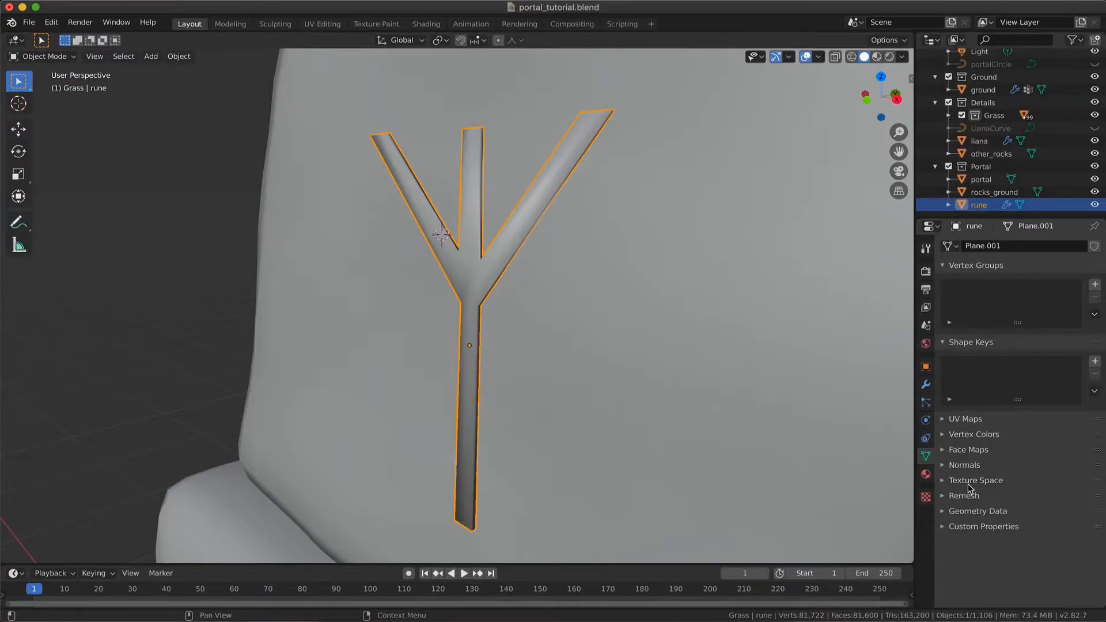
pyautogui.click(965, 466)
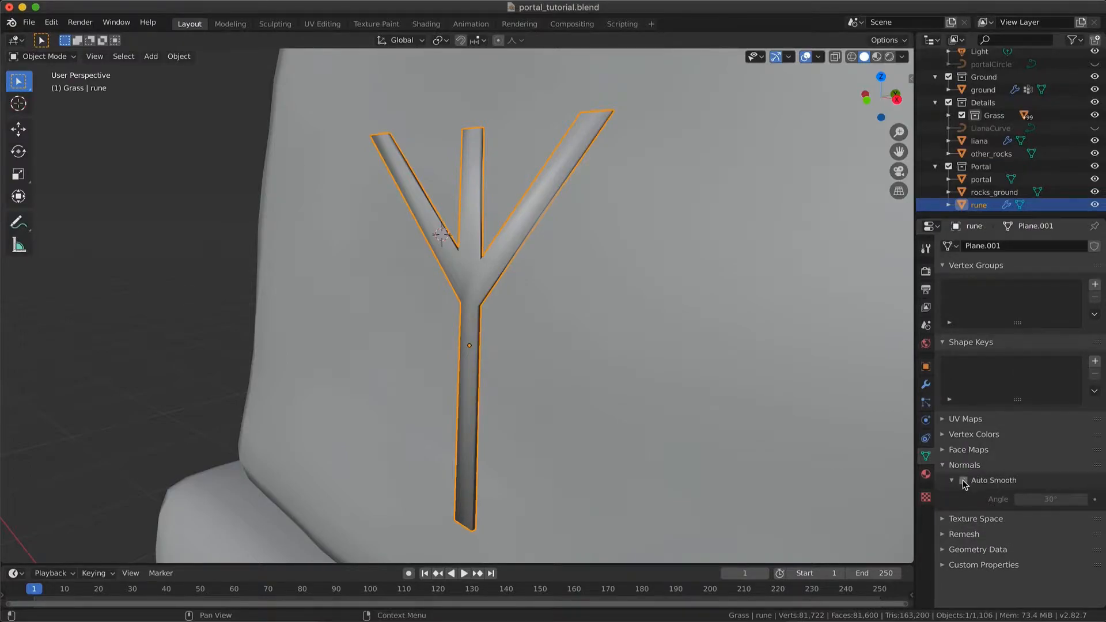
pyautogui.click(964, 481)
# Raise the whole rune object along Z by about 0.064 m on the portal stone
pyautogui.moveTo(659, 339); pyautogui.dragTo(658, 330, button='middle')
pyautogui.scroll(-5, 658, 333)
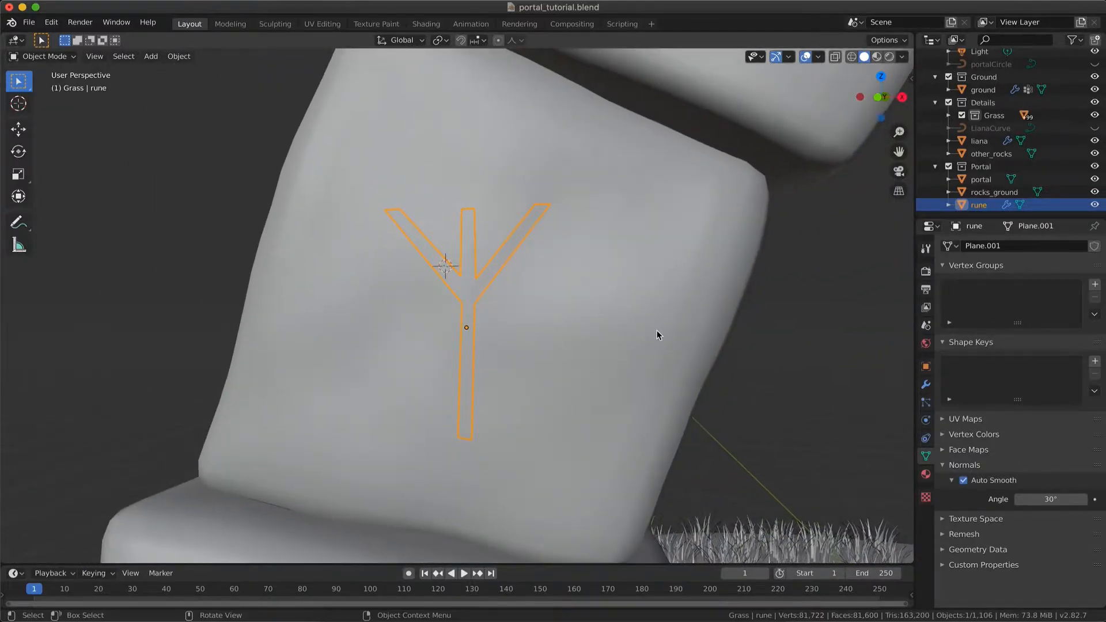
pyautogui.scroll(-2, 657, 330)
pyautogui.press('Tab')
pyautogui.moveTo(657, 330); pyautogui.dragTo(657, 325, button='middle')
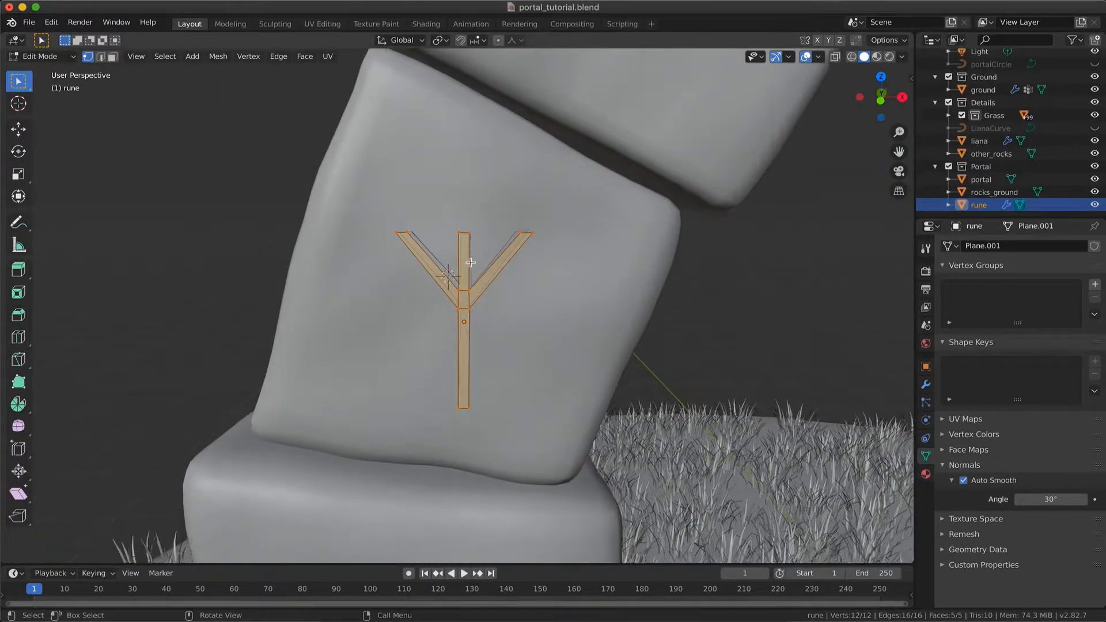
pyautogui.scroll(4, 470, 263)
pyautogui.moveTo(526, 262); pyautogui.dragTo(526, 261, button='middle')
pyautogui.press('Tab')
pyautogui.press('Tab')
pyautogui.press('Tab')
pyautogui.press('g')
pyautogui.press('z')
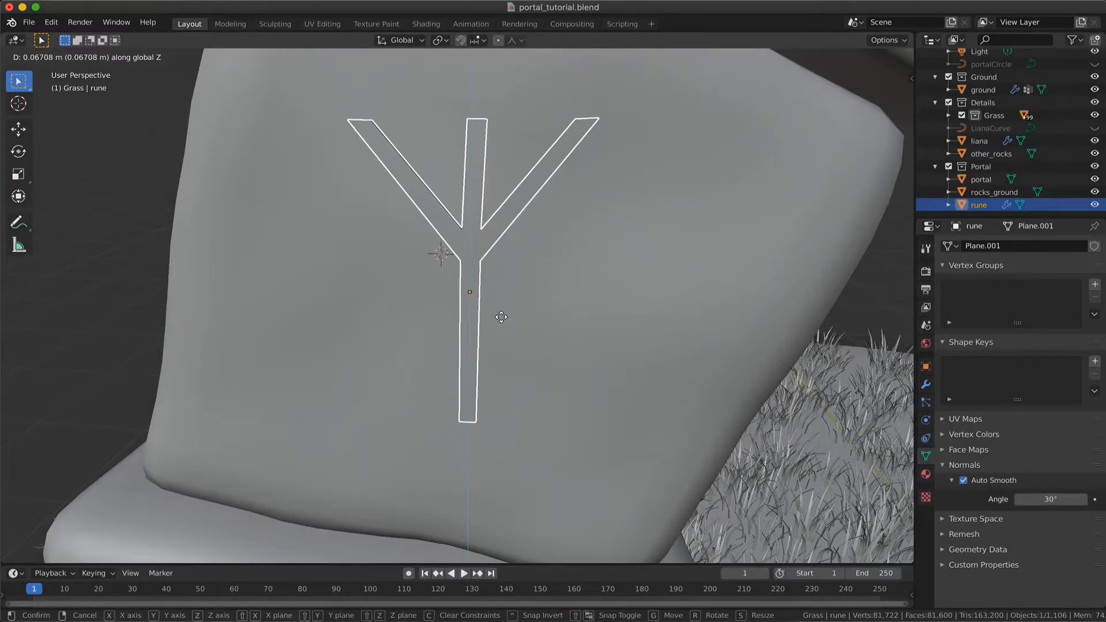
pyautogui.click(502, 322)
# Select the ground disc and hide all other objects
pyautogui.scroll(-5, 501, 322)
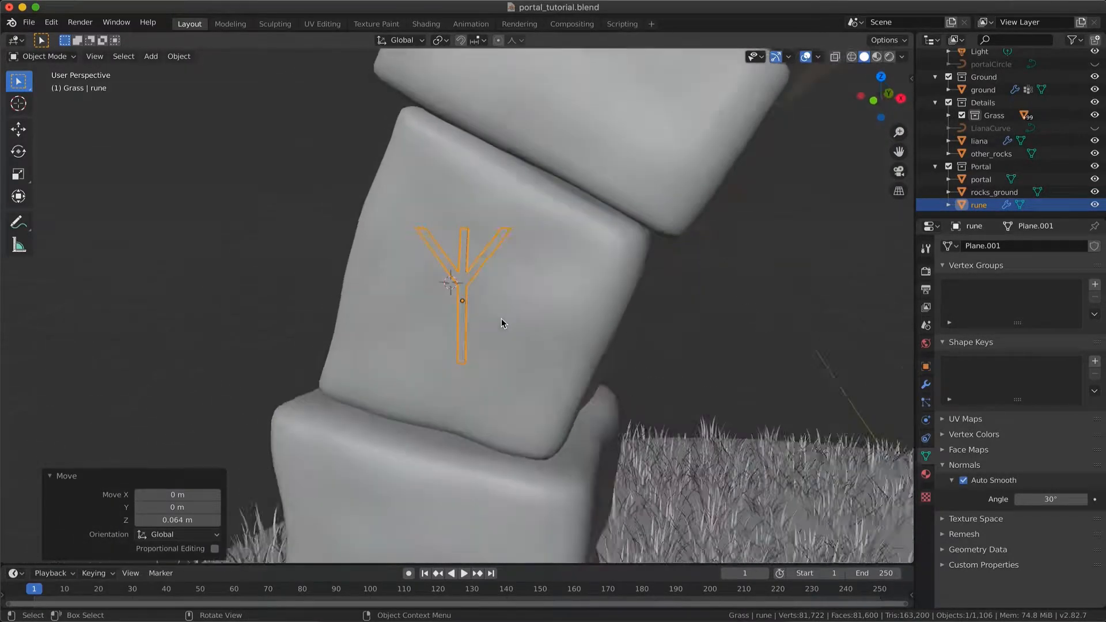
pyautogui.hscroll(5, 501, 323)
pyautogui.hscroll(-10, 501, 322)
pyautogui.hscroll(6, 501, 323)
pyautogui.click(206, 223)
pyautogui.scroll(8, 206, 223)
pyautogui.hscroll(5, 206, 223)
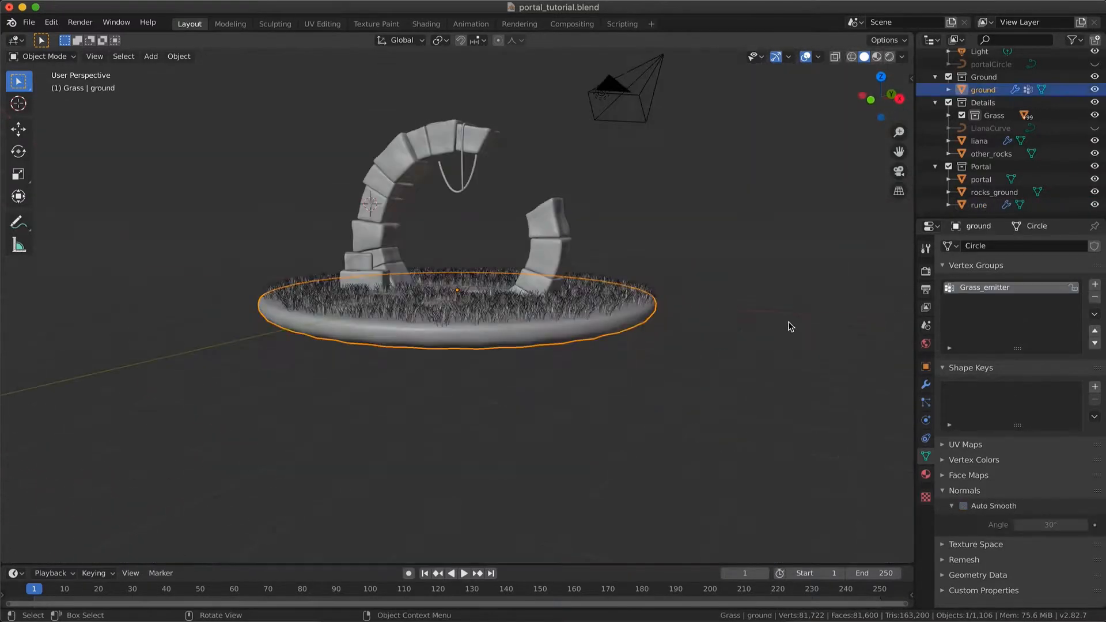
pyautogui.scroll(8, 558, 305)
pyautogui.scroll(-5, 558, 304)
pyautogui.scroll(2, 558, 304)
pyautogui.scroll(4, 558, 301)
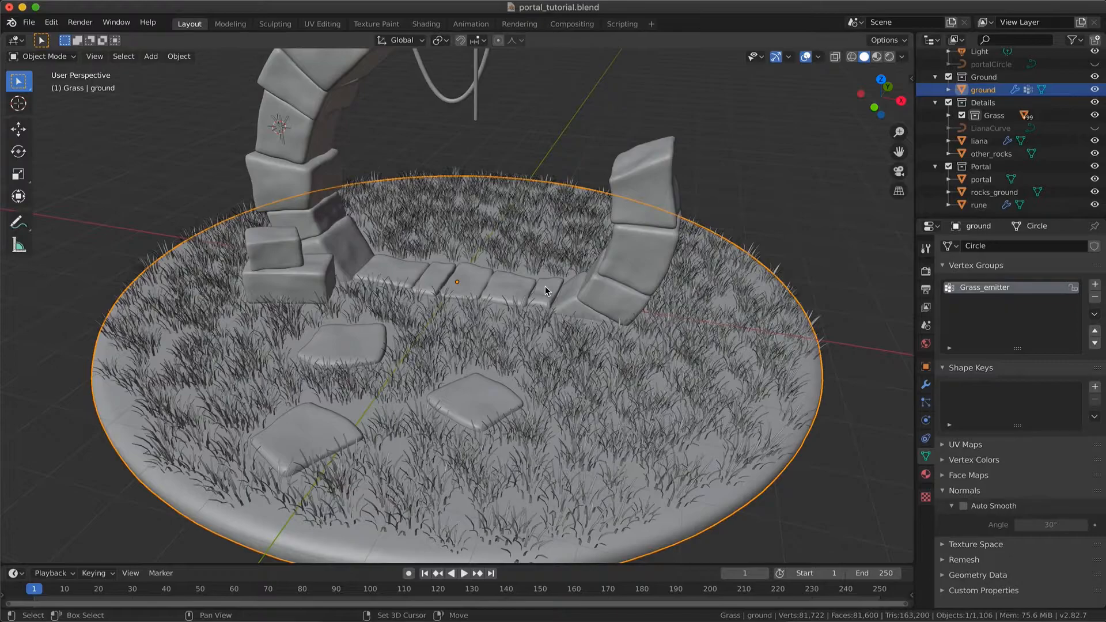
pyautogui.hotkey('shift', 'h')
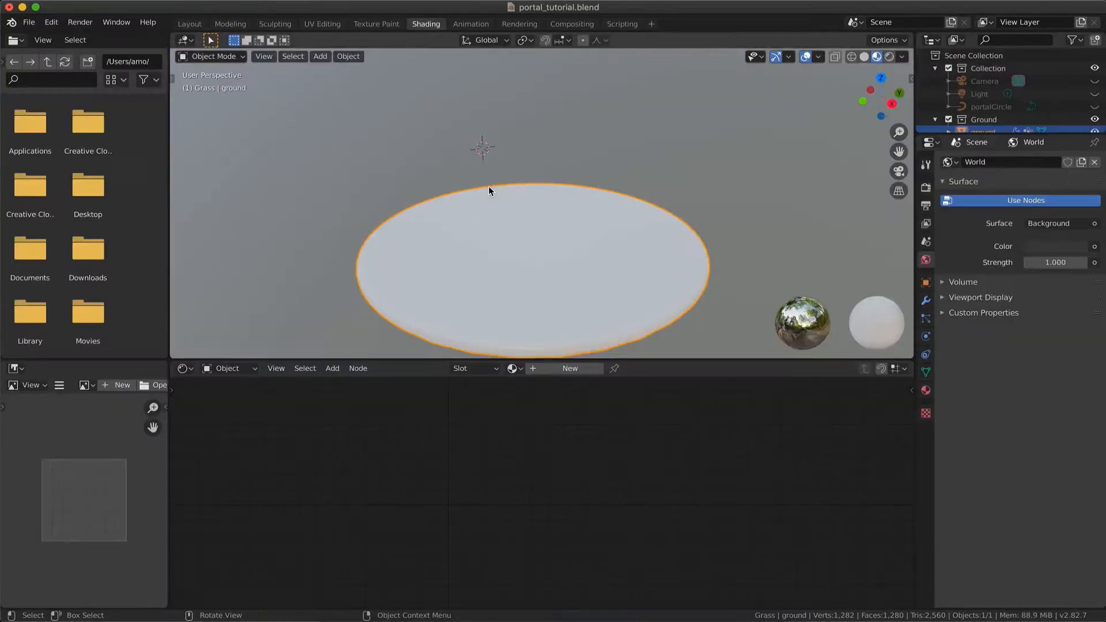
# Create a new material for the ground and name it ground_mat
pyautogui.click(547, 369)
pyautogui.doubleClick(562, 368)
pyautogui.write('gr')
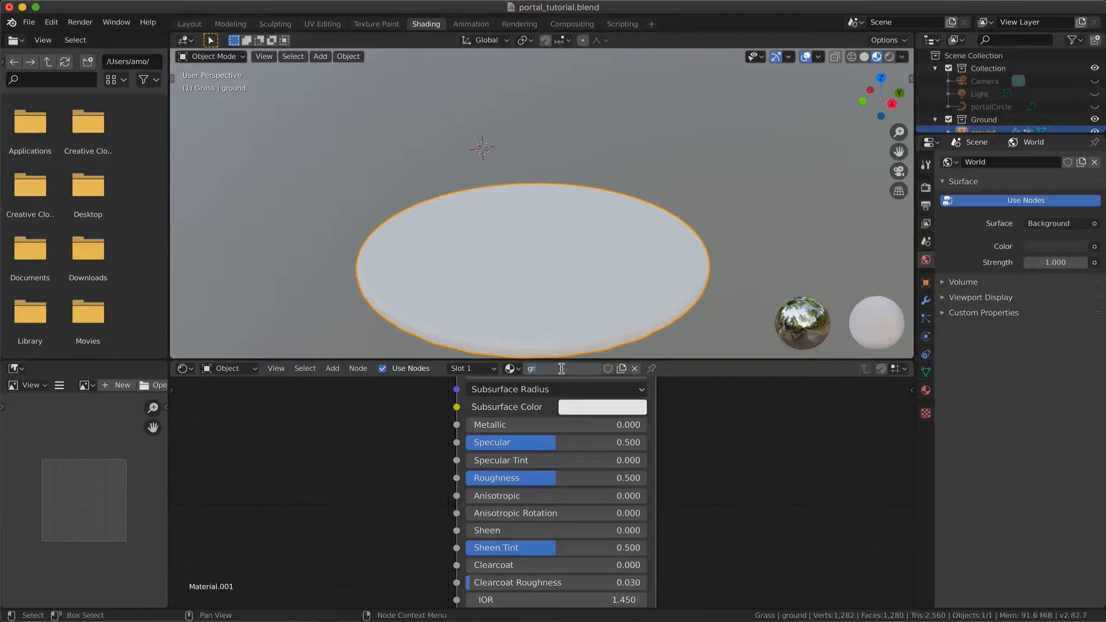
pyautogui.write('ound_mat')
pyautogui.press('Return')
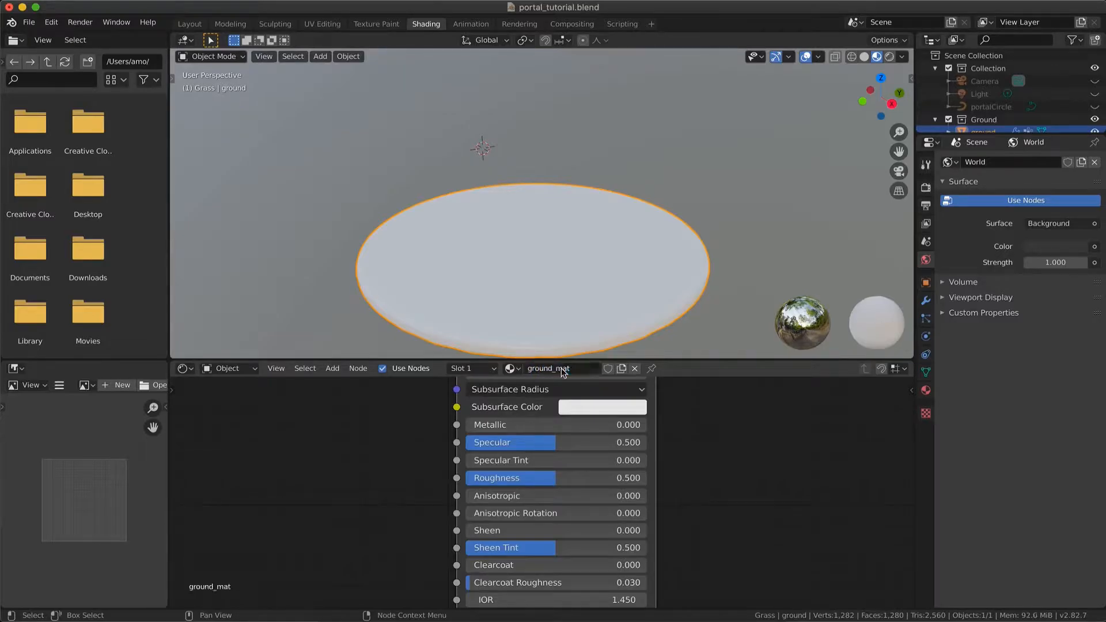
# Enlarge the node editor and add a Noise Texture node before the Principled BSDF in ground_mat
pyautogui.moveTo(673, 360); pyautogui.dragTo(681, 280)
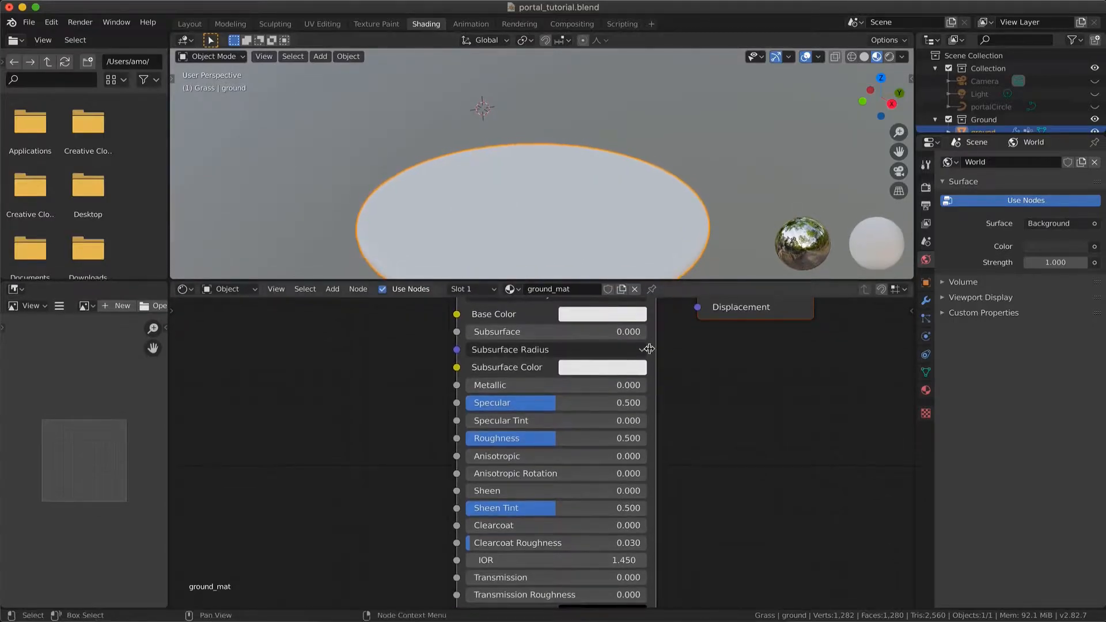
pyautogui.scroll(-3, 640, 369)
pyautogui.scroll(-2, 640, 375)
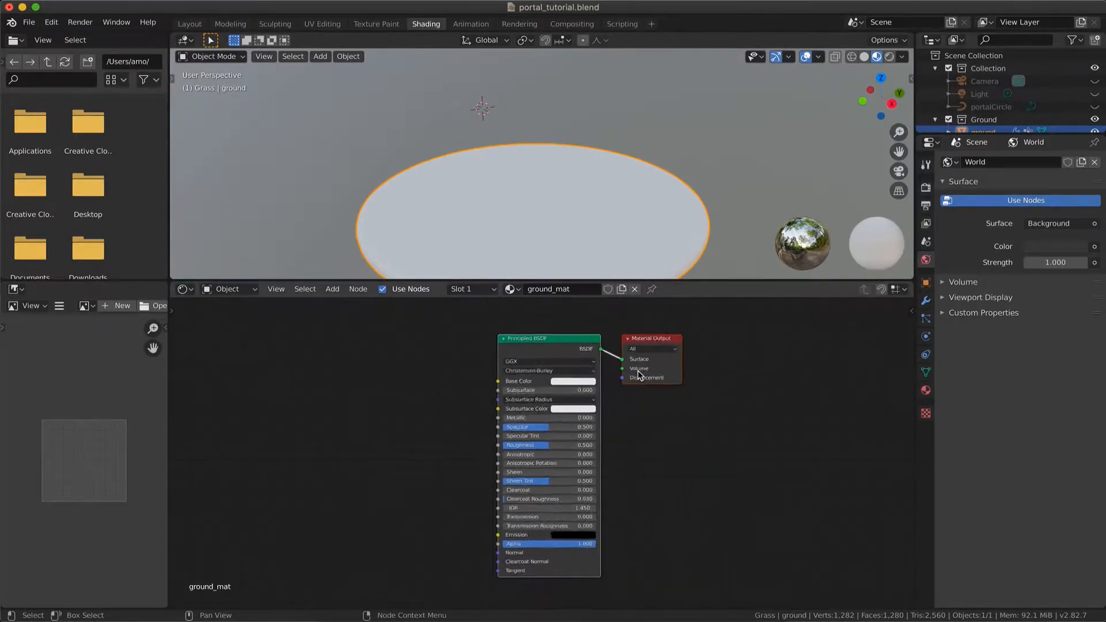
pyautogui.scroll(-3, 640, 379)
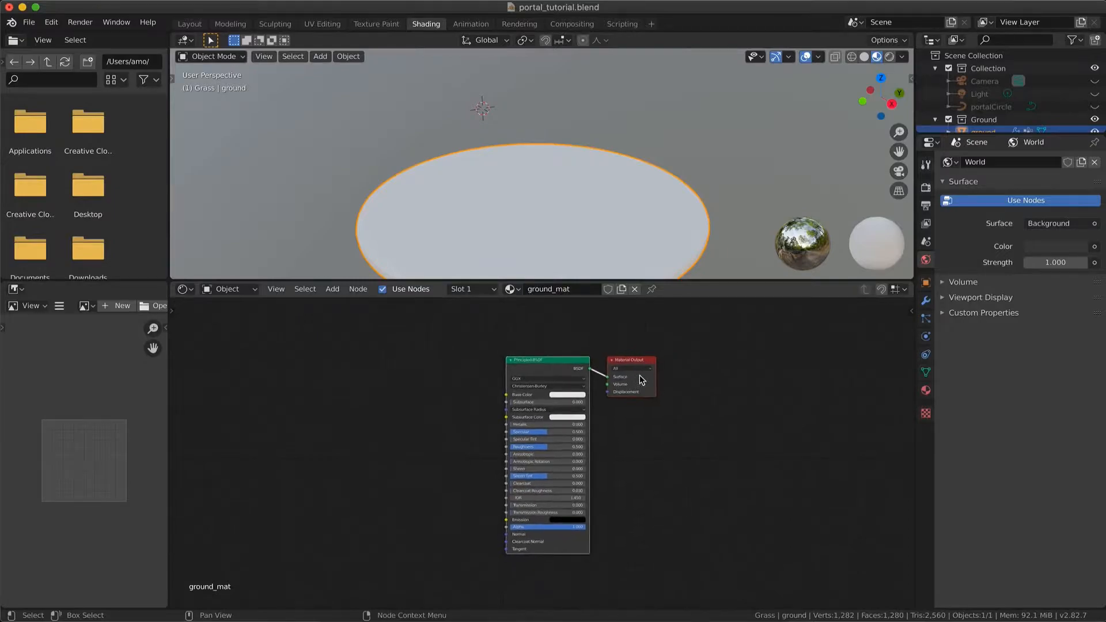
pyautogui.hotkey('shift', 'a')
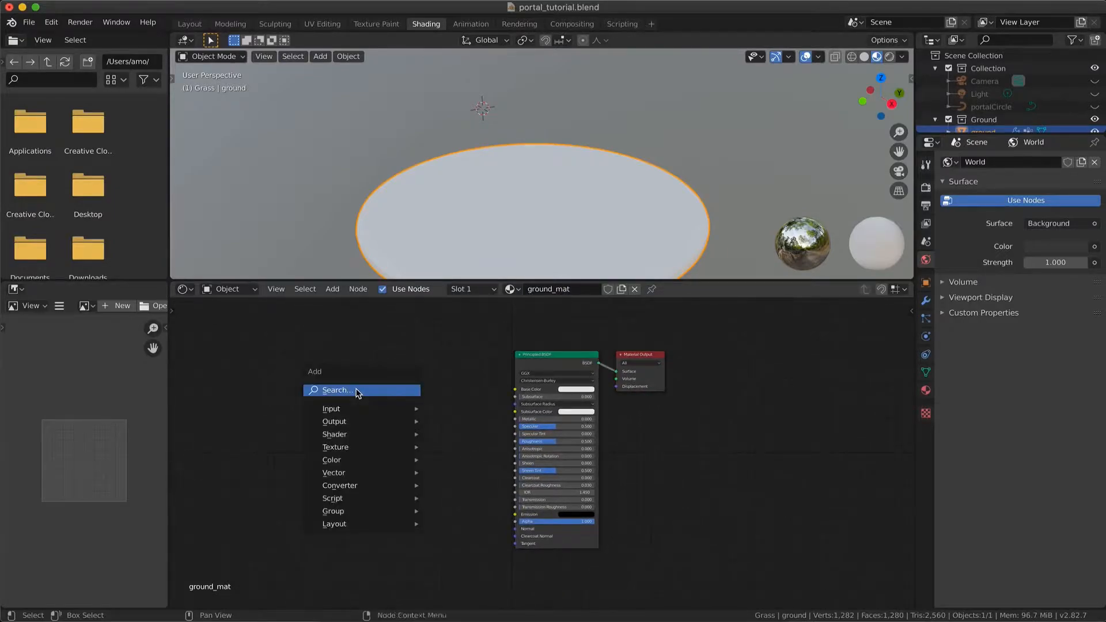
pyautogui.moveTo(365, 447)
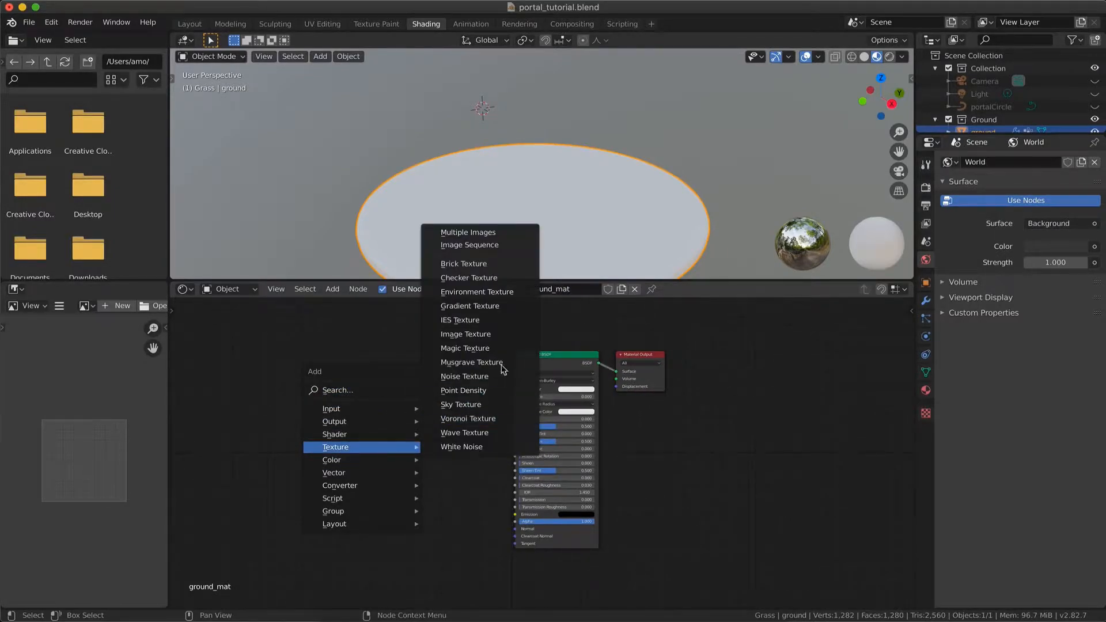
pyautogui.click(465, 377)
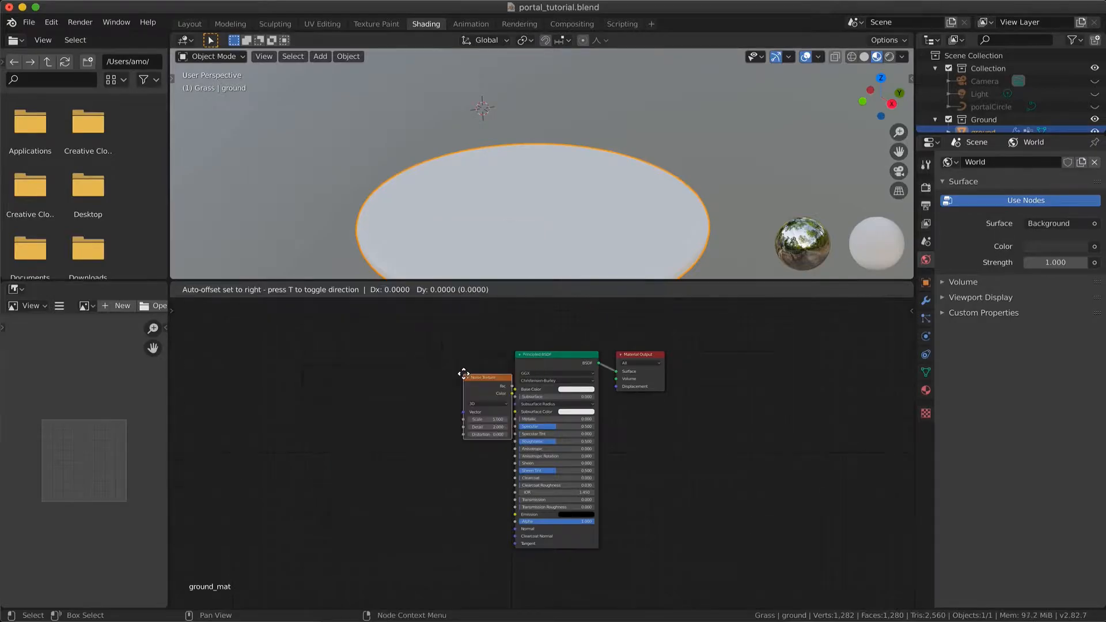
pyautogui.click(327, 370)
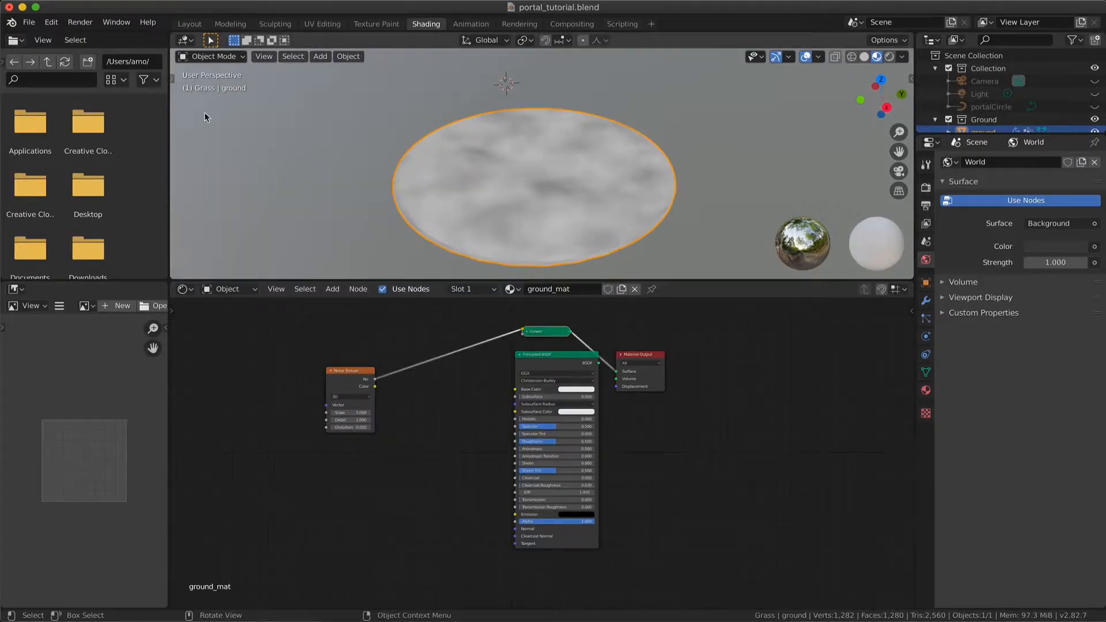
# Search the add-ons preferences for "node" and check whether Node Wrangler is enabled
pyautogui.click(52, 23)
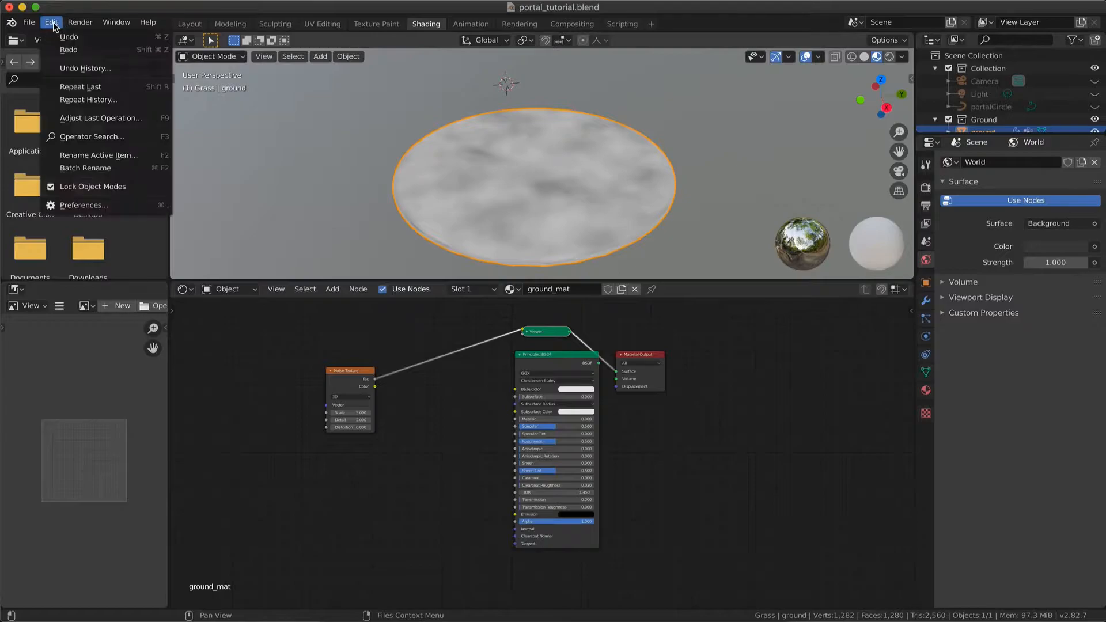
pyautogui.click(85, 205)
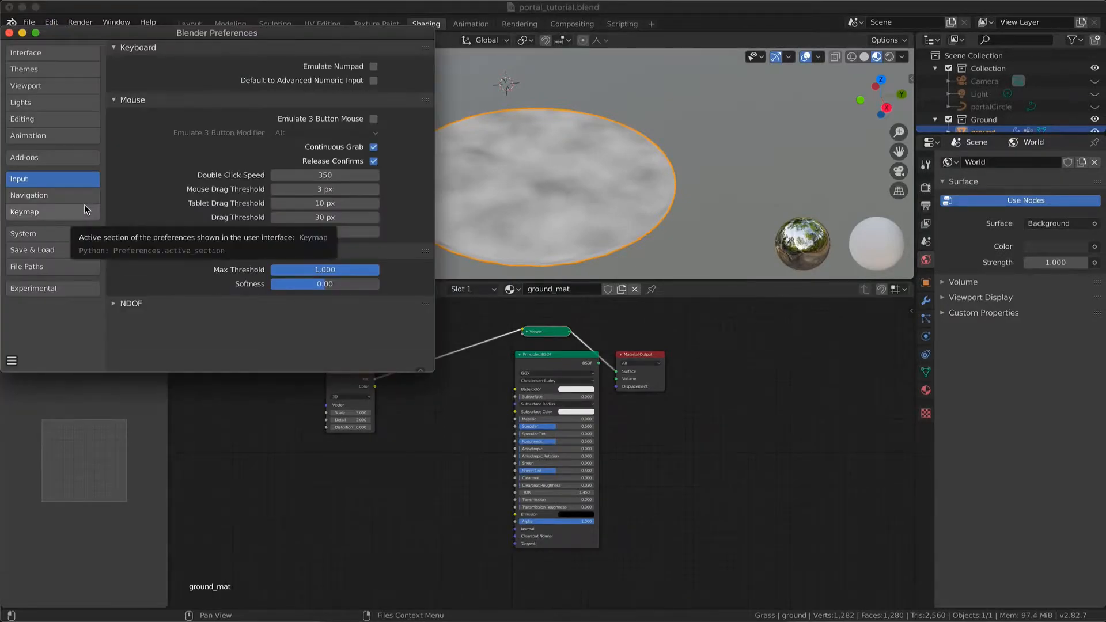
pyautogui.click(72, 157)
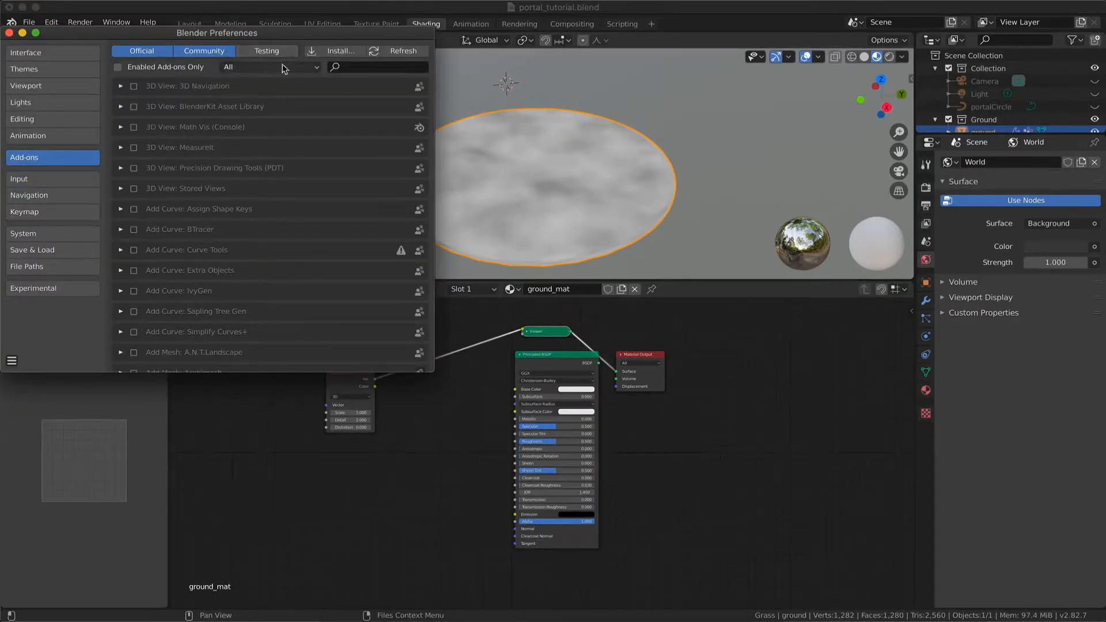
pyautogui.click(349, 66)
pyautogui.write('node')
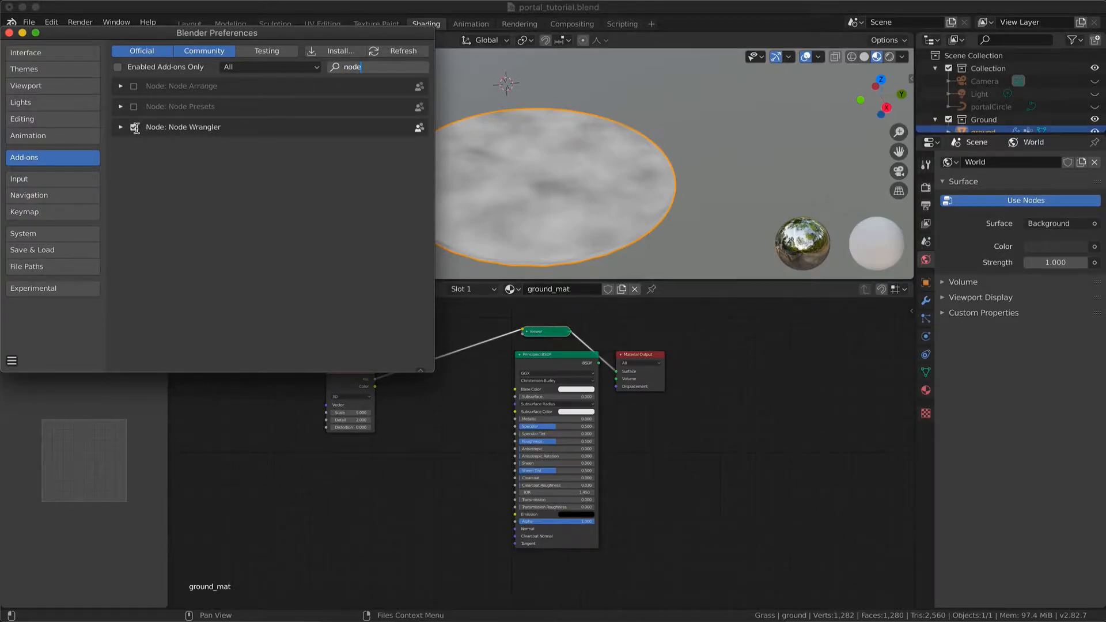
pyautogui.click(9, 33)
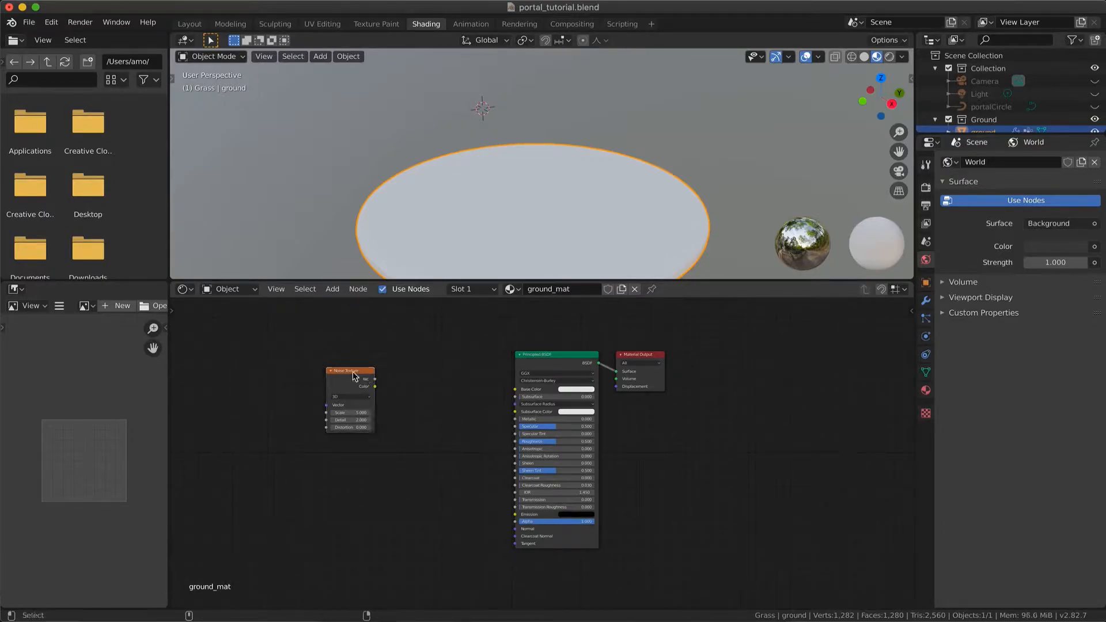
# Preview the Noise Texture's Fac output directly on the ground through a Viewer node
pyautogui.keyDown('ctrl'); pyautogui.keyDown('shift'); pyautogui.click(354, 376); pyautogui.keyUp('shift'); pyautogui.keyUp('ctrl')
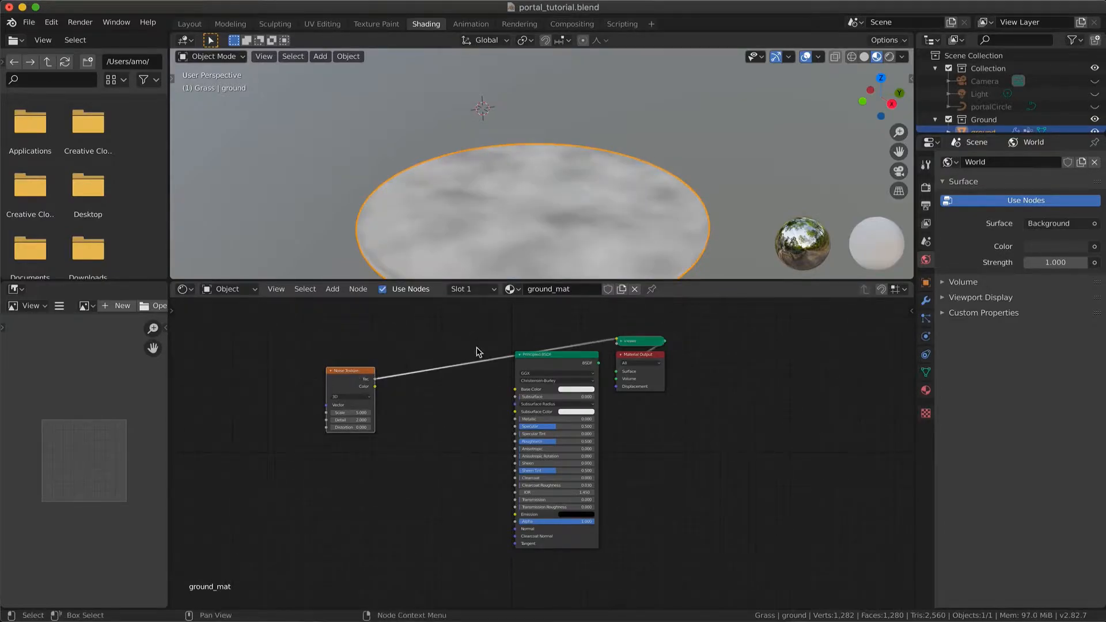
# Remove the Viewer node, link the Noise Texture's Fac to Base Color, and reconnect the Principled BSDF to the Material Output's Surface
pyautogui.moveTo(630, 344); pyautogui.dragTo(540, 337)
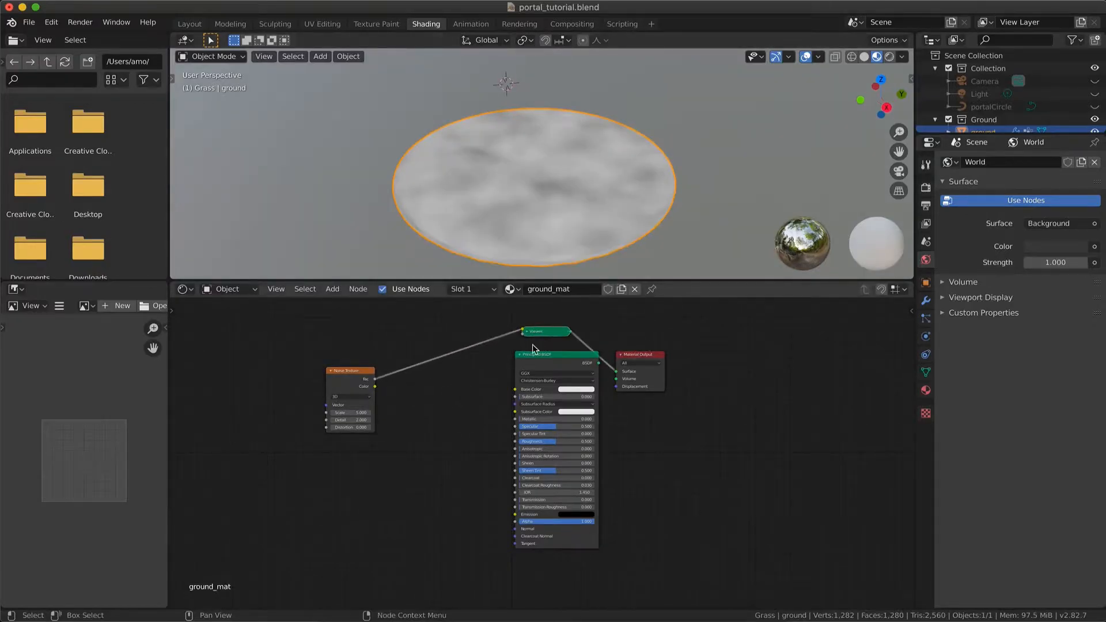
pyautogui.press('x')
pyautogui.moveTo(375, 379); pyautogui.dragTo(515, 389)
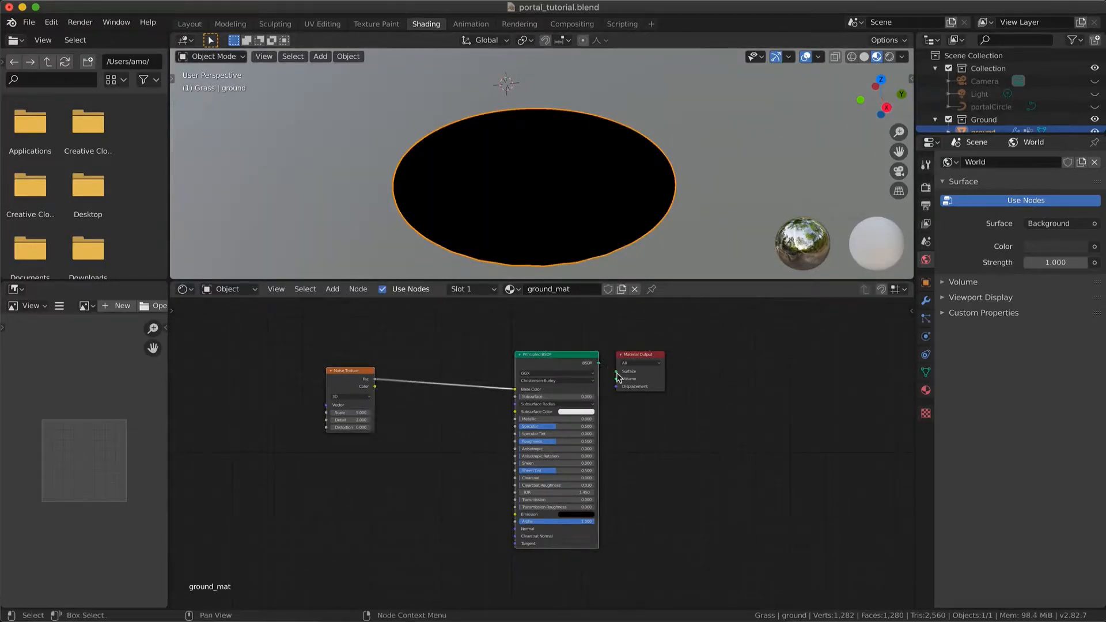
pyautogui.moveTo(599, 363); pyautogui.dragTo(616, 371)
pyautogui.scroll(-10, 530, 186)
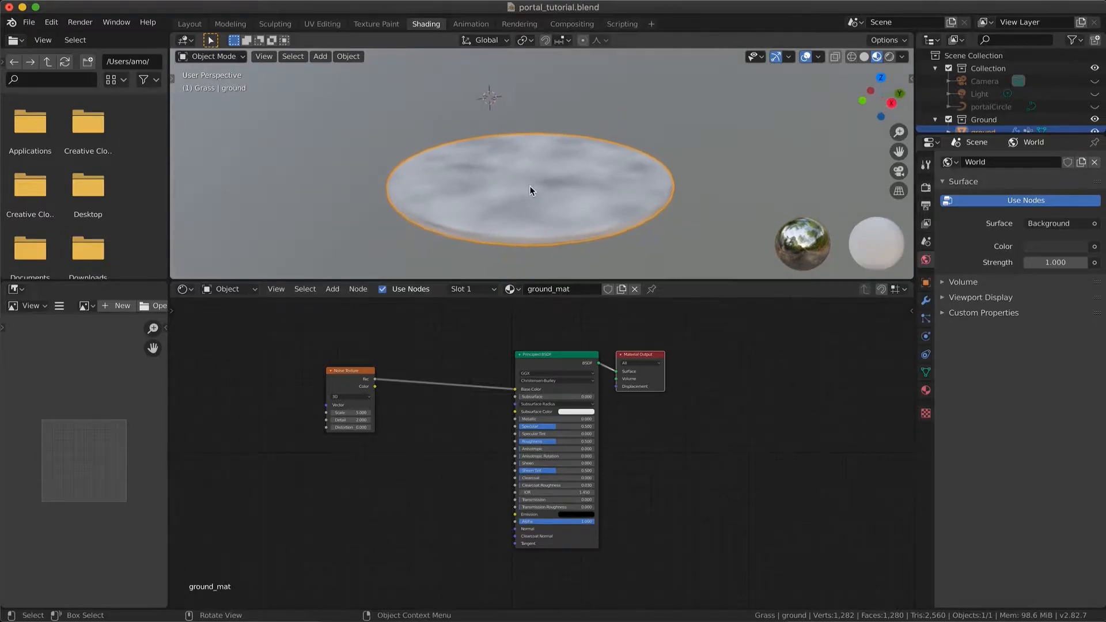
pyautogui.scroll(4, 530, 186)
pyautogui.scroll(5, 531, 186)
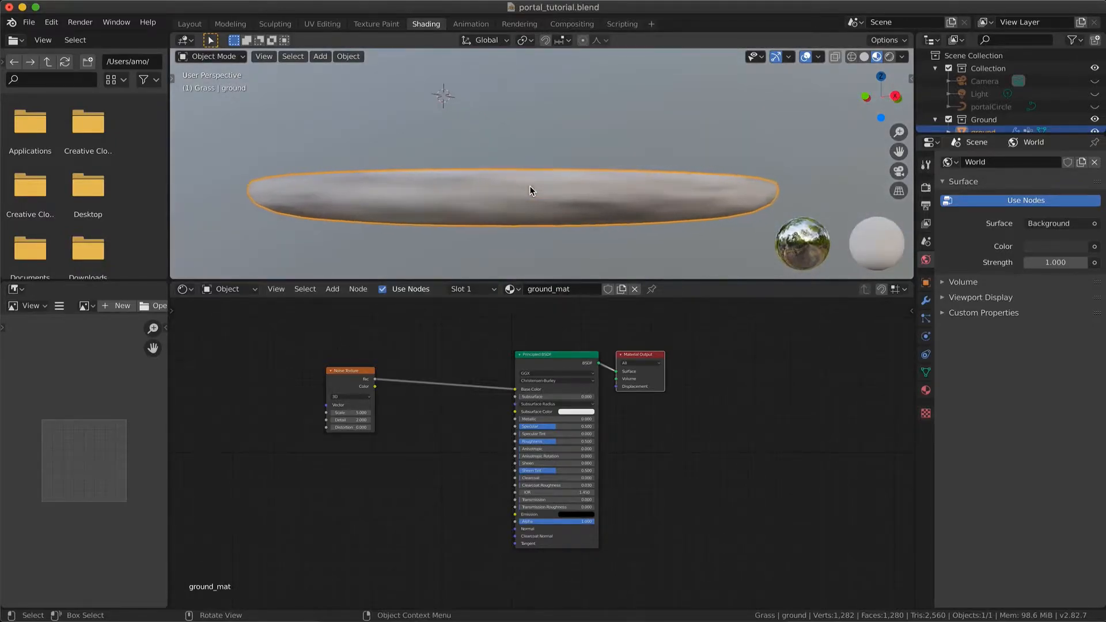
pyautogui.scroll(-5, 470, 195)
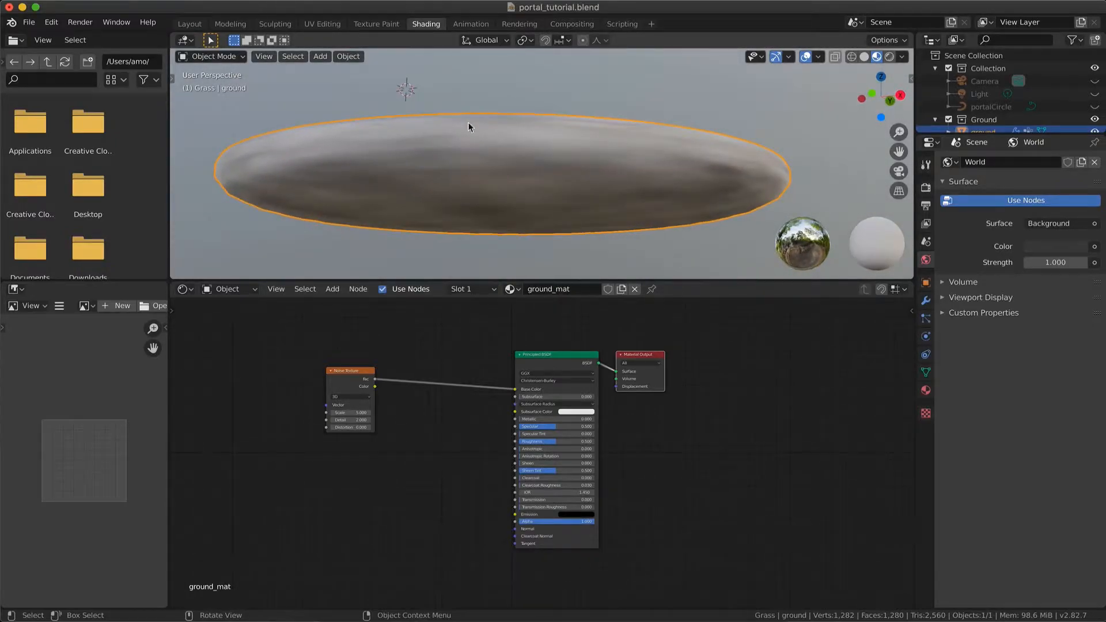
pyautogui.scroll(5, 503, 156)
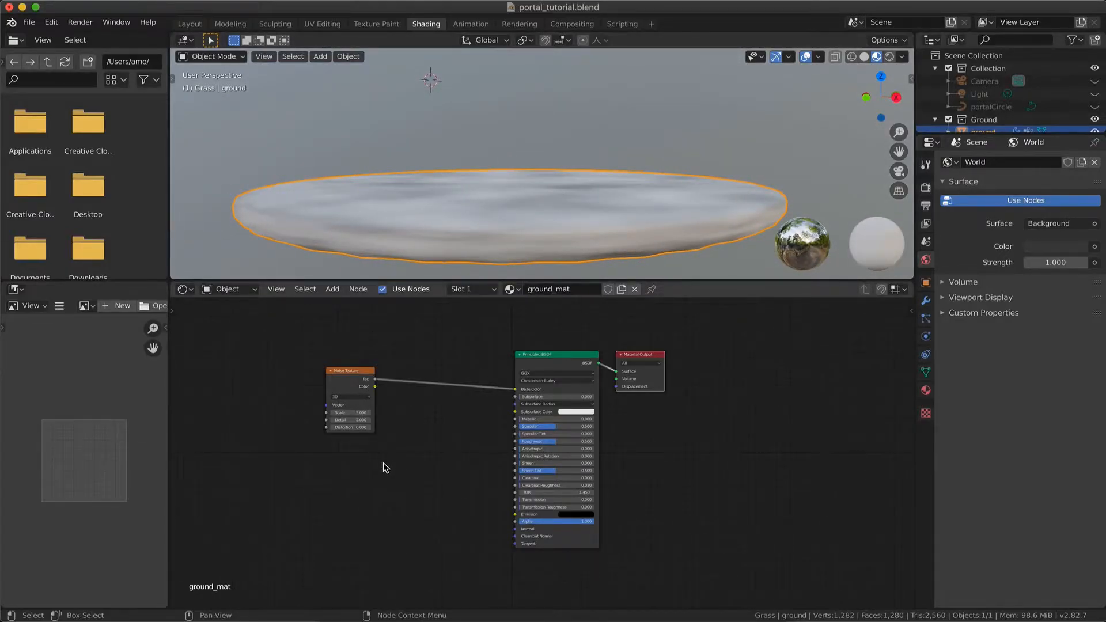
# Add a Texture Coordinate node before the Noise Texture and link its Object output to the Vector input
pyautogui.hotkey('shift', 'a')
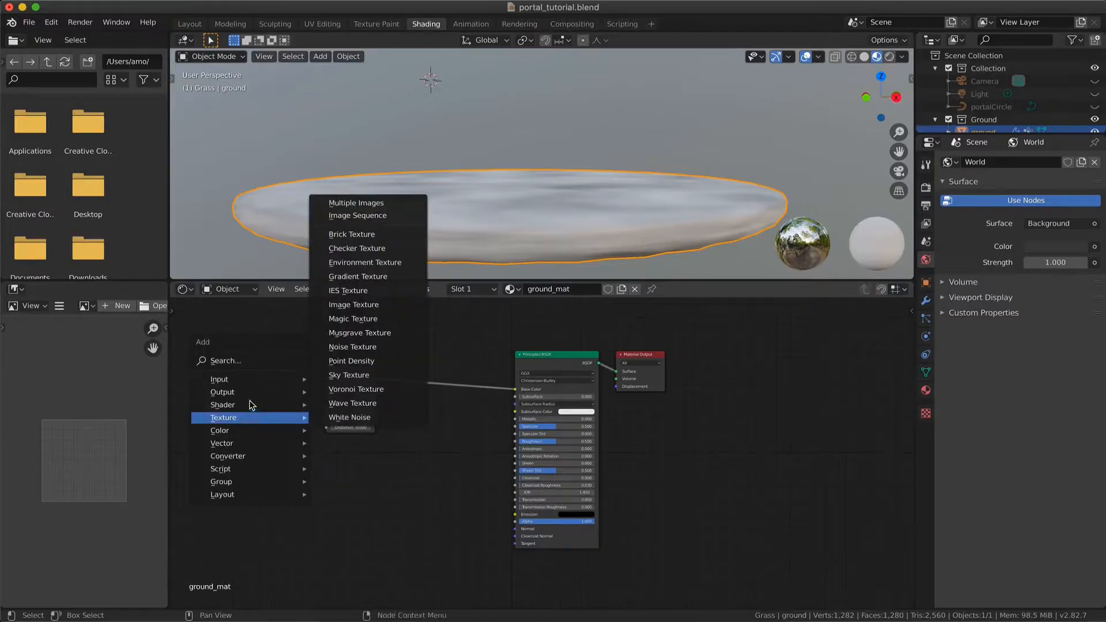
pyautogui.moveTo(252, 380)
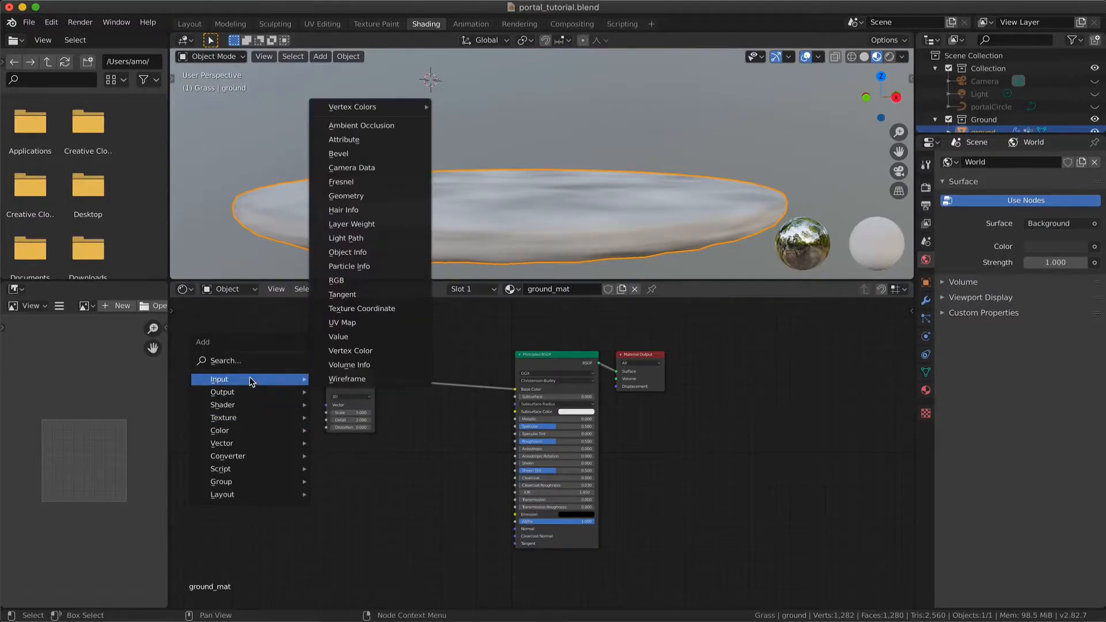
pyautogui.click(357, 308)
pyautogui.click(219, 371)
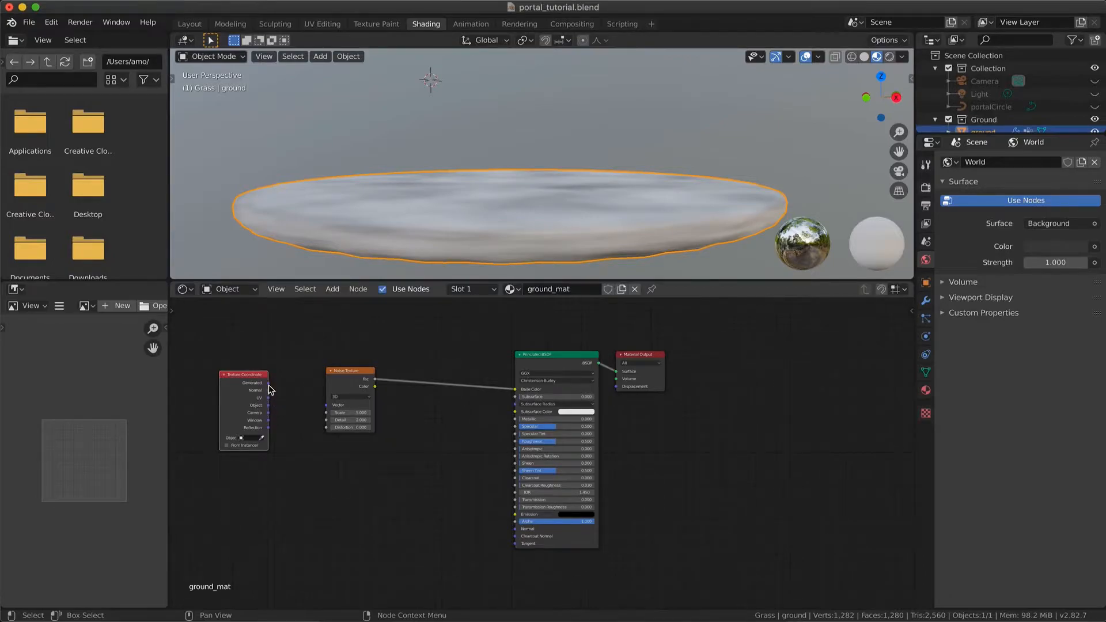
pyautogui.moveTo(269, 406); pyautogui.dragTo(326, 405)
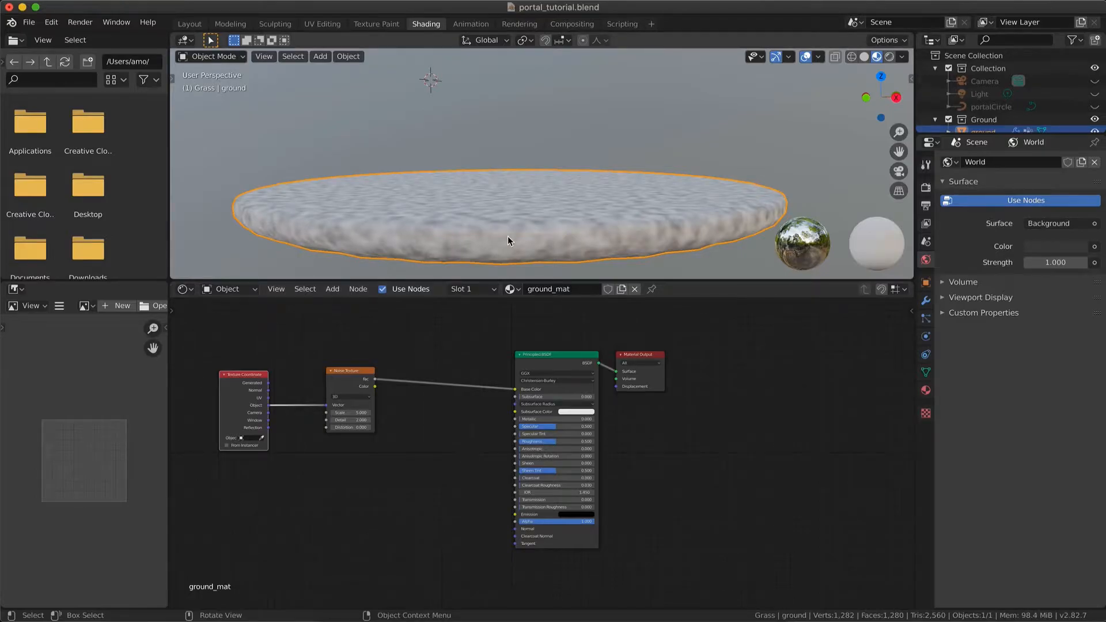
pyautogui.scroll(5, 507, 240)
pyautogui.scroll(-10, 507, 237)
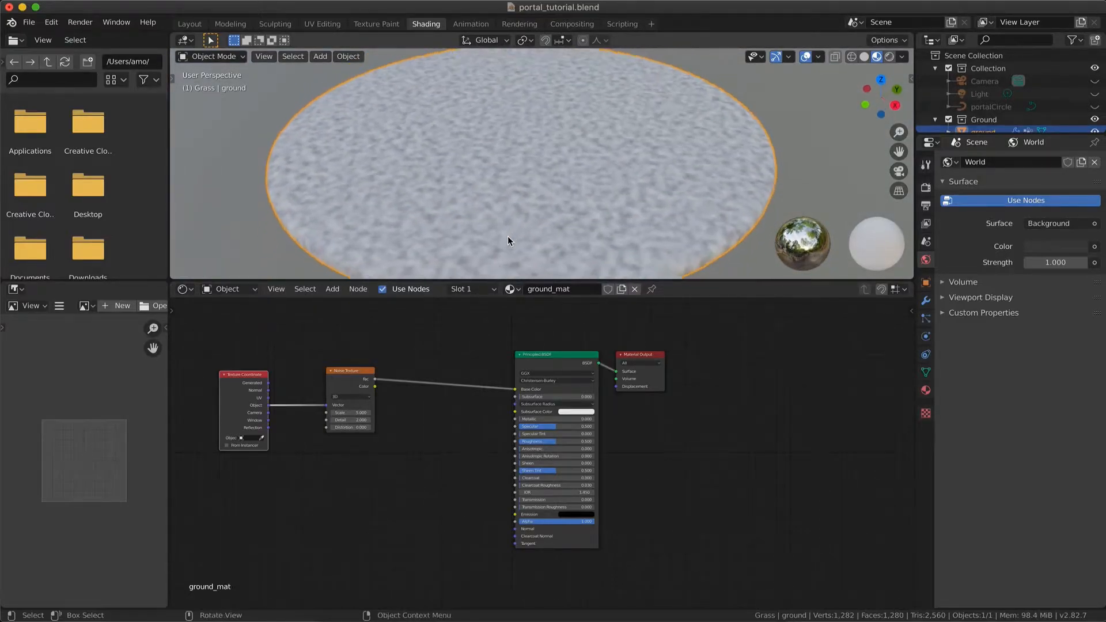
pyautogui.scroll(10, 507, 237)
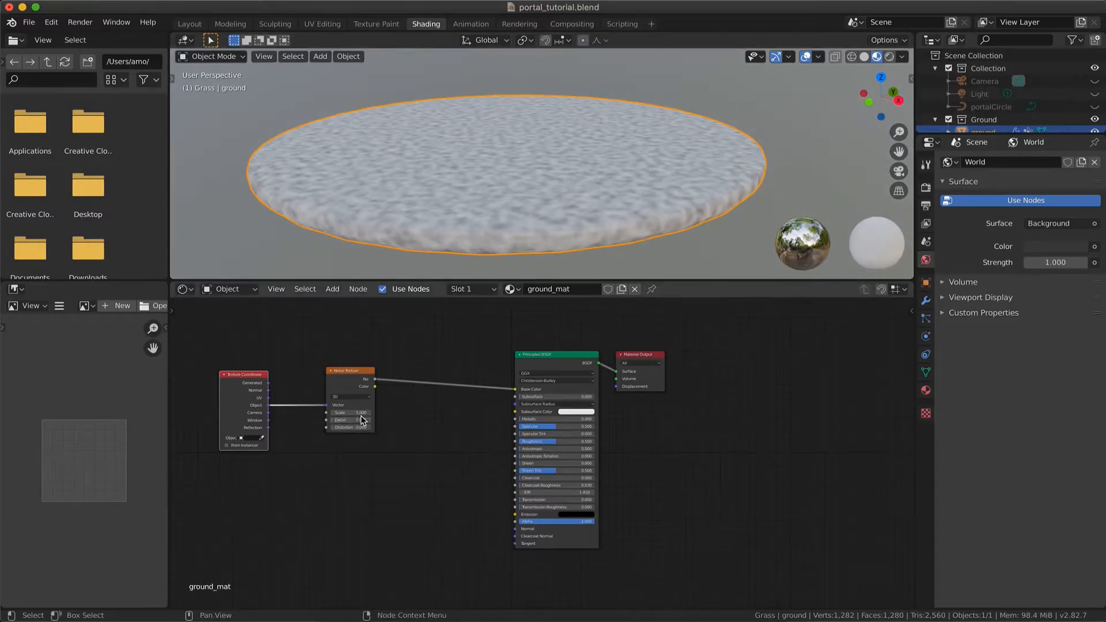
# Set the Noise Texture's Scale to 1.8 and its Detail to 16
pyautogui.moveTo(358, 414); pyautogui.dragTo(322, 414)
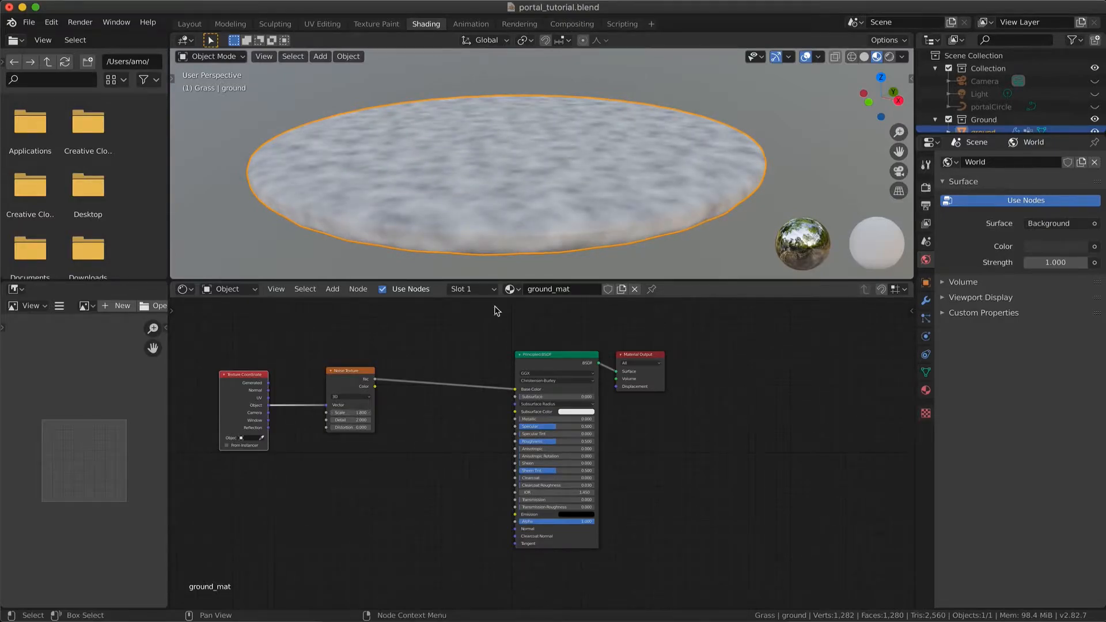
pyautogui.moveTo(547, 155); pyautogui.dragTo(548, 158, button='middle')
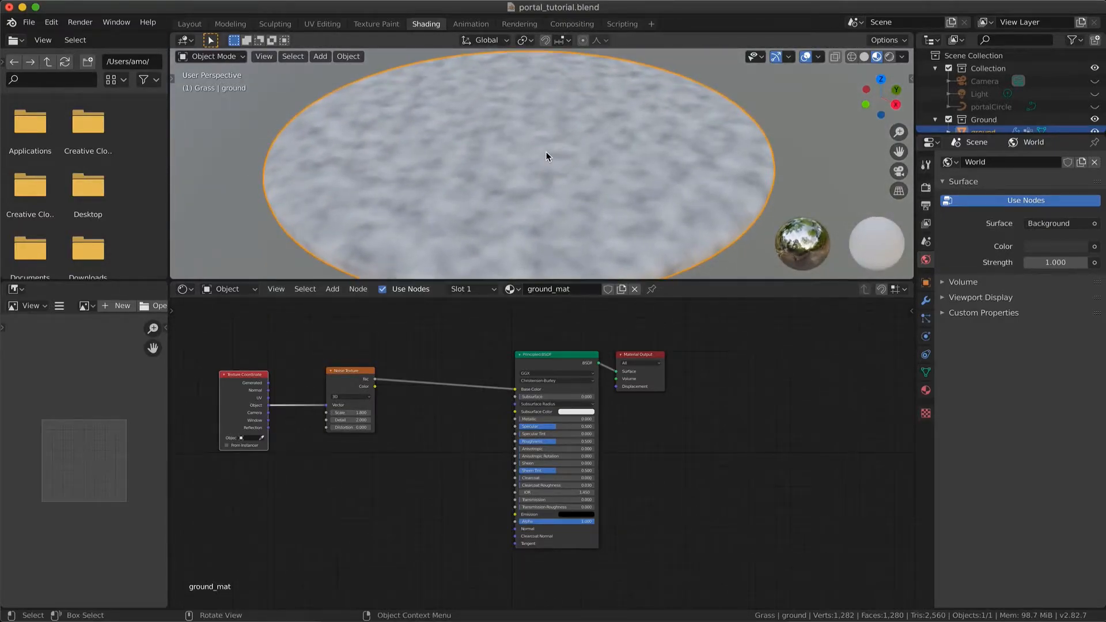
pyautogui.moveTo(250, 376); pyautogui.dragTo(285, 372)
pyautogui.scroll(3, 435, 414)
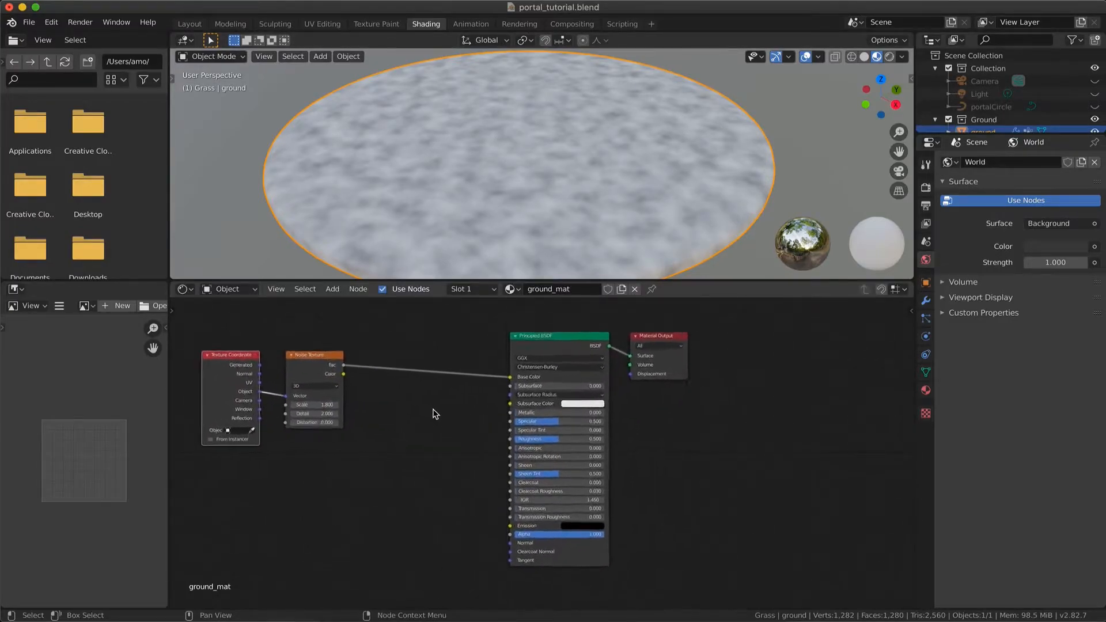
pyautogui.scroll(1, 435, 414)
pyautogui.hscroll(-3, 435, 413)
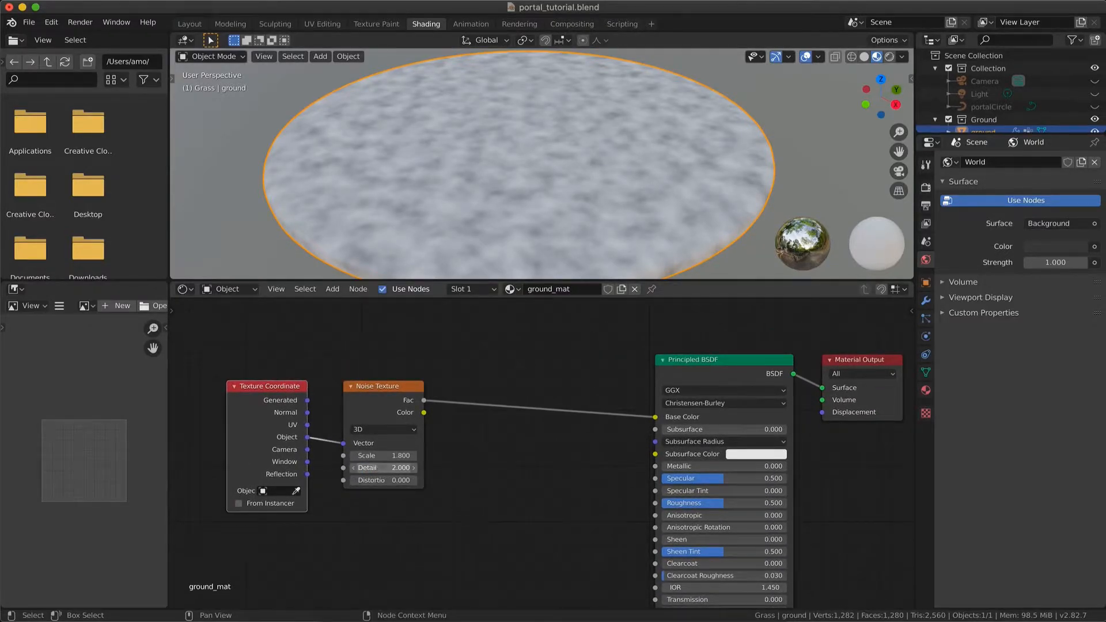
pyautogui.moveTo(383, 468); pyautogui.dragTo(366, 468)
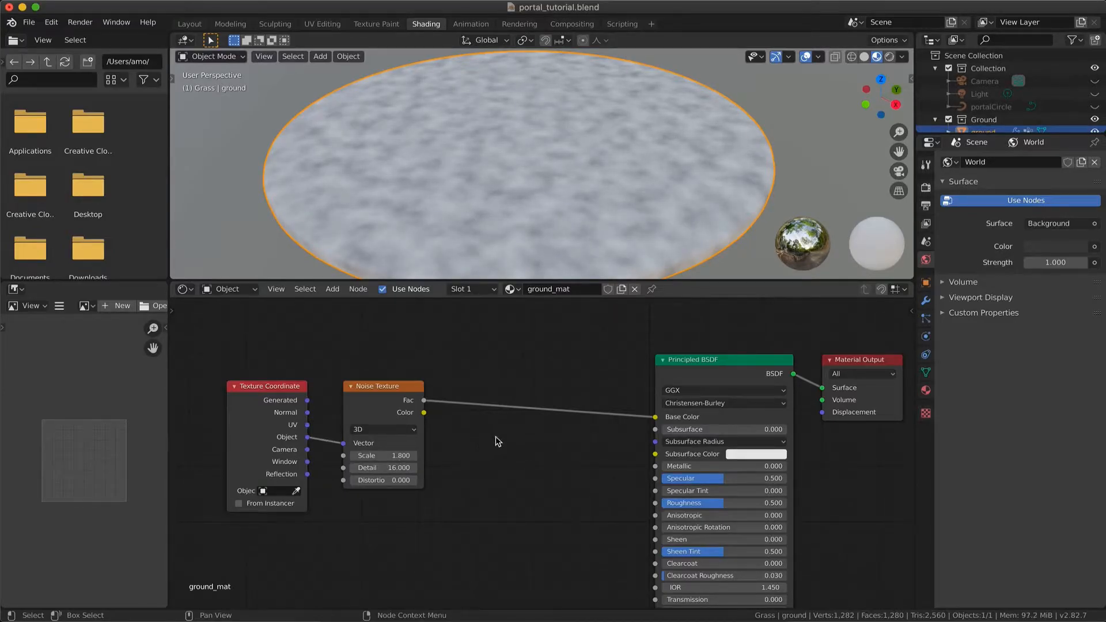
# Insert a ColorRamp node into the link between the Noise Texture's Fac and the Base Color
pyautogui.hotkey('shift', 'a')
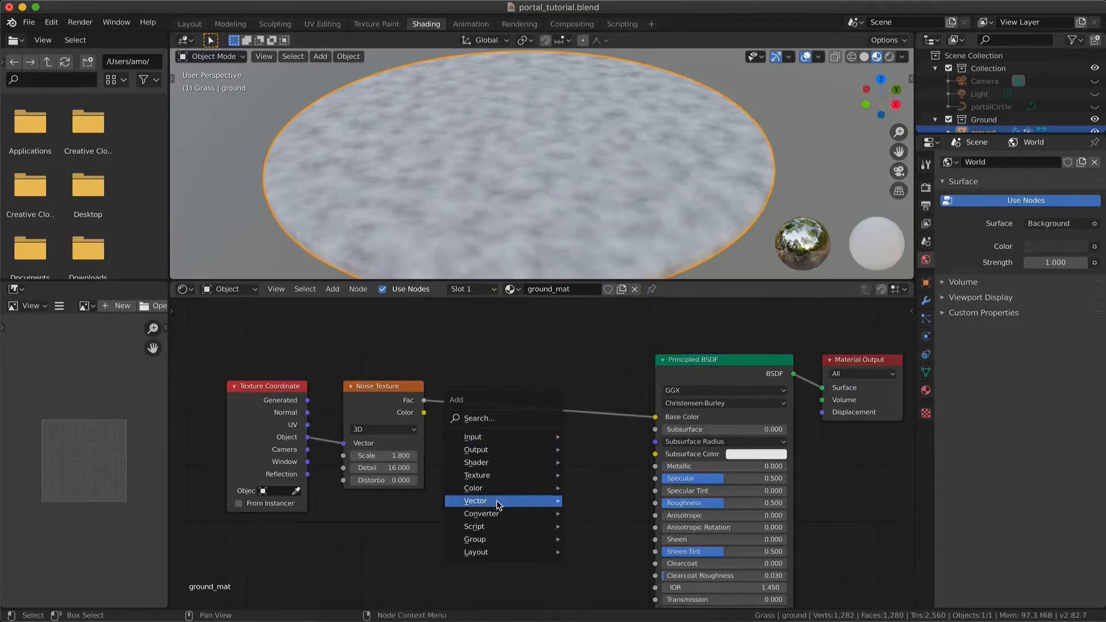
pyautogui.moveTo(499, 505)
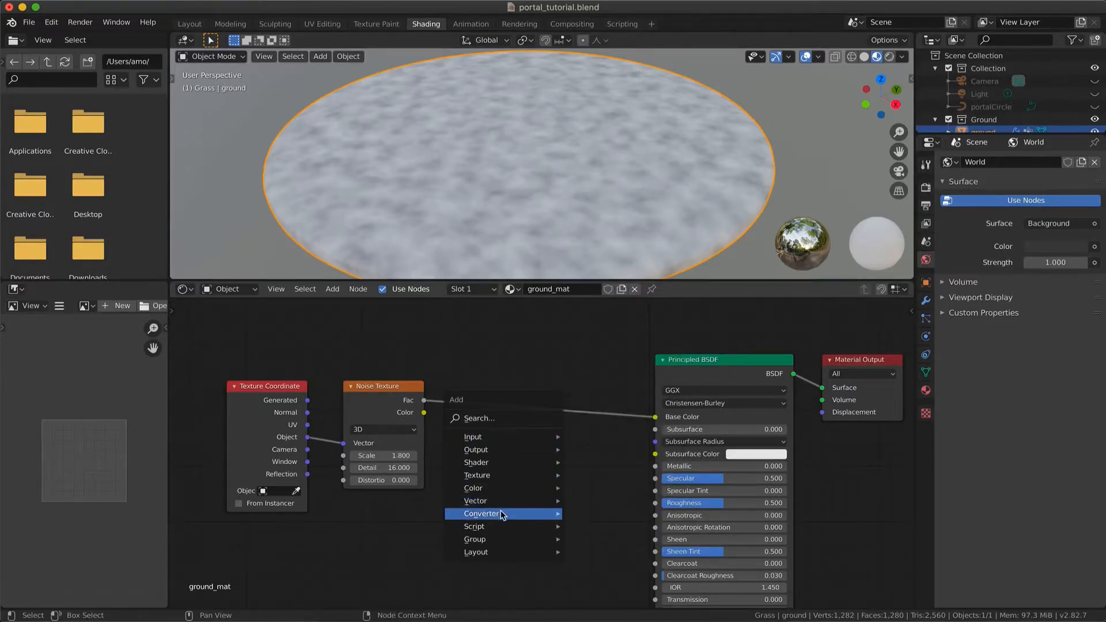
pyautogui.click(612, 345)
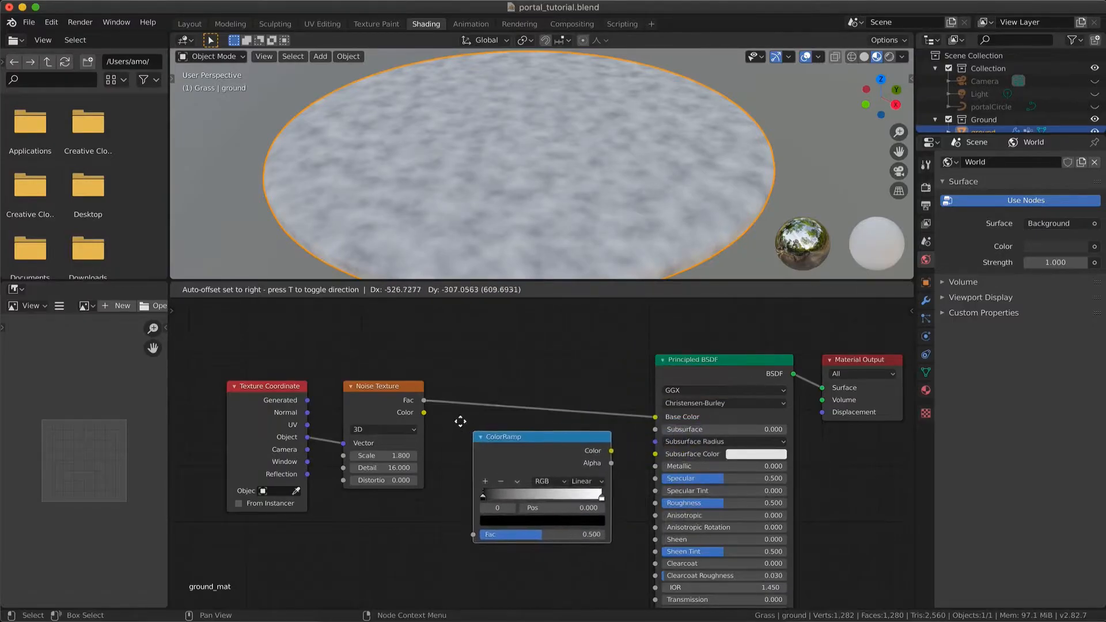
pyautogui.click(468, 387)
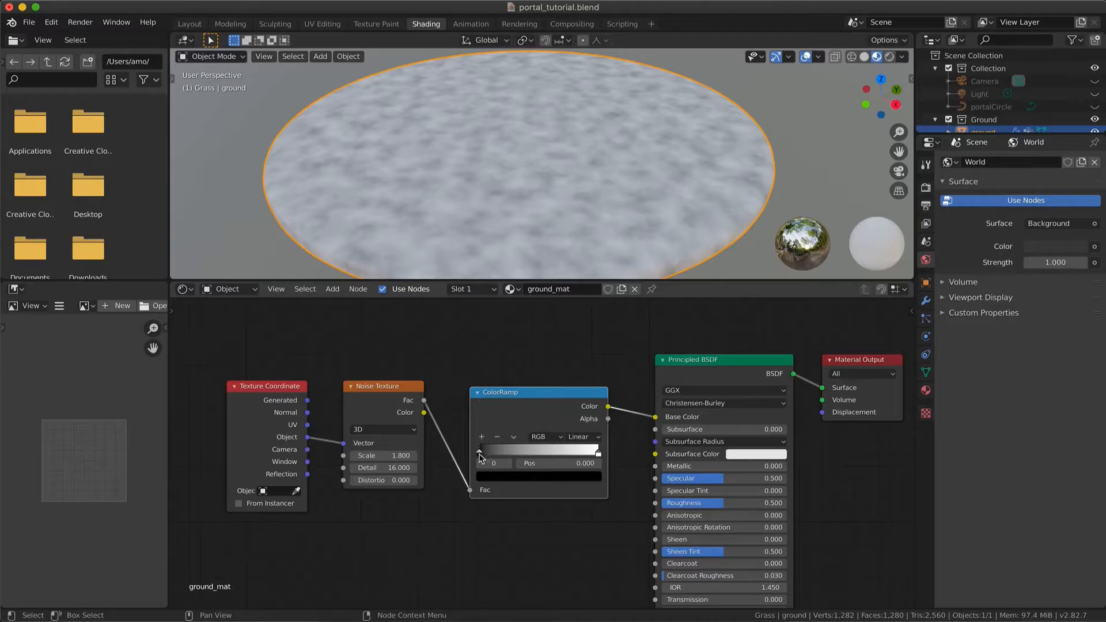
# Color the ColorRamp's first stop dark brown and its end stop bright yellow
pyautogui.click(511, 477)
pyautogui.click(576, 357)
pyautogui.moveTo(507, 381)
pyautogui.mouseDown()
pyautogui.moveTo(502, 392)
pyautogui.moveTo(493, 376)
pyautogui.mouseUp()
pyautogui.click(575, 379)
pyautogui.click(599, 453)
pyautogui.click(571, 477)
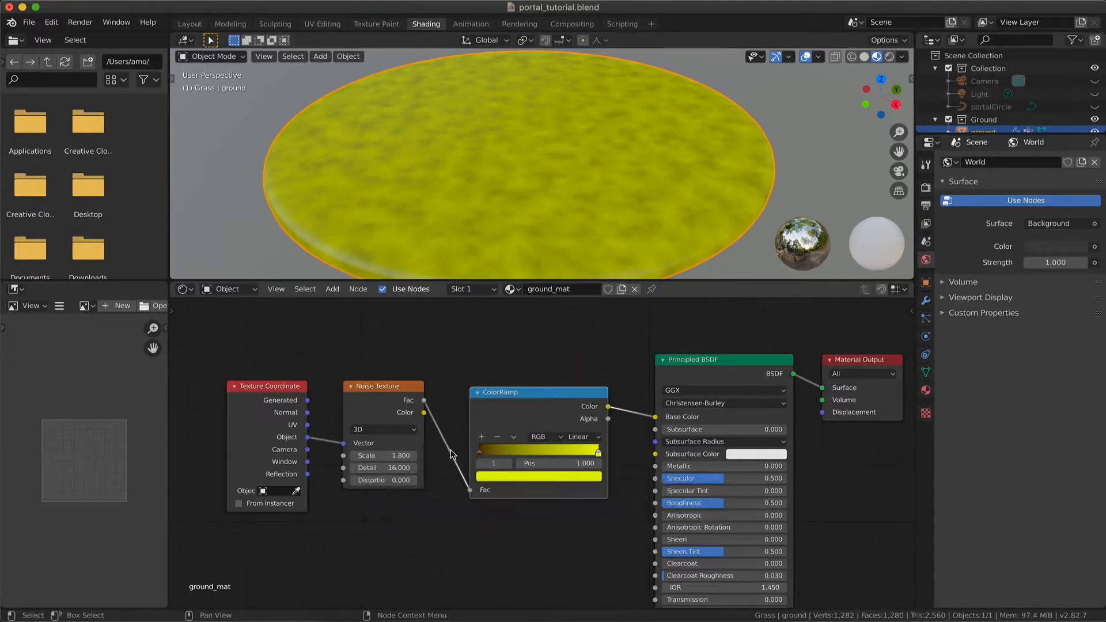
# Move the ColorRamp's brown stop to position 0.327 and darken the end stop to a more muted yellow-green
pyautogui.click(480, 451)
pyautogui.moveTo(480, 451); pyautogui.dragTo(523, 454)
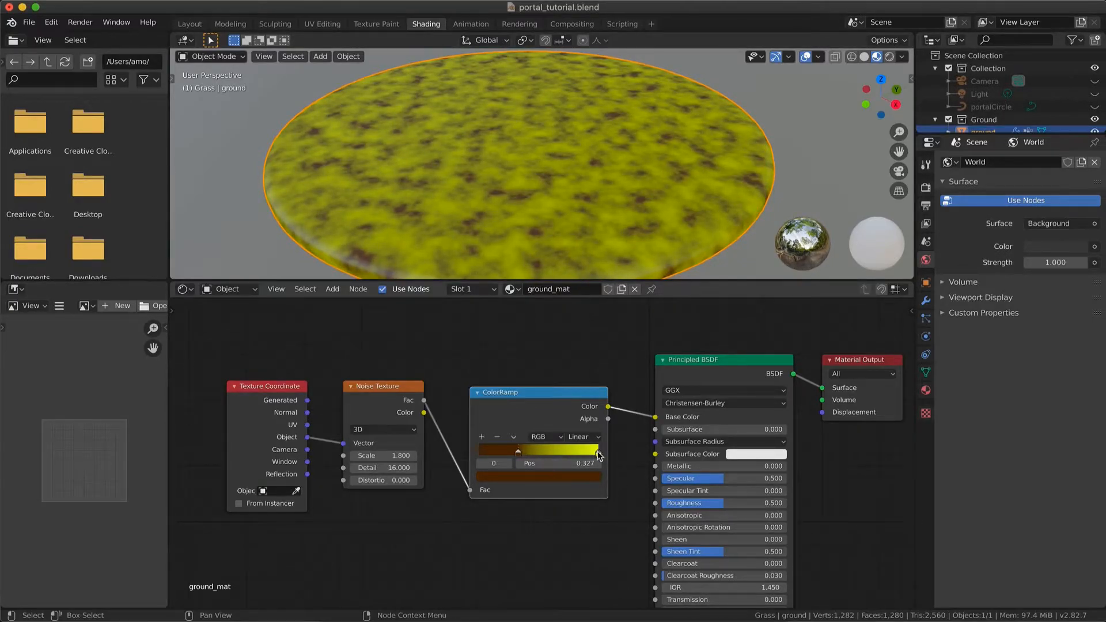
pyautogui.click(598, 453)
pyautogui.click(570, 476)
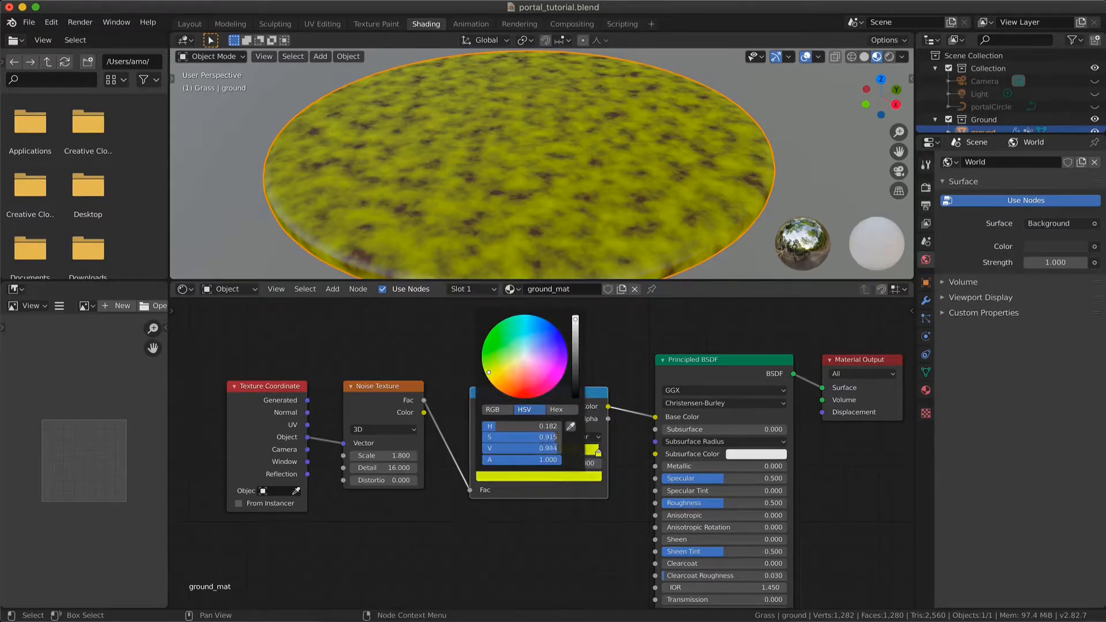
pyautogui.moveTo(489, 373); pyautogui.dragTo(494, 380)
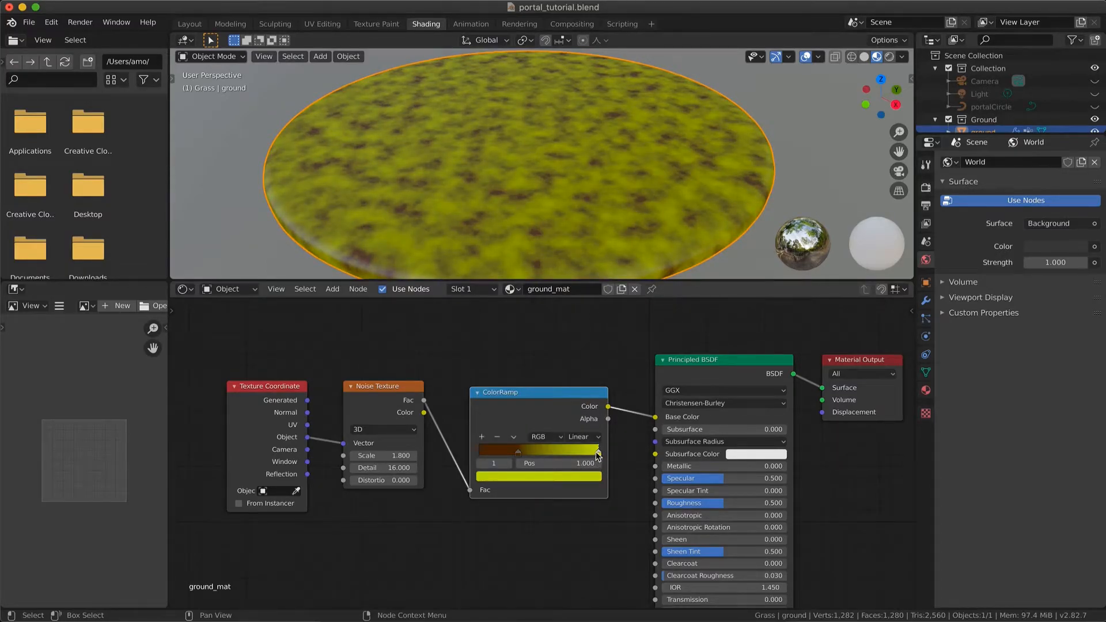
pyautogui.click(580, 477)
pyautogui.moveTo(577, 336); pyautogui.dragTo(577, 330)
# Set the Principled BSDF's Roughness to 1.0 and check the ground's matte surface from several angles
pyautogui.scroll(-5, 617, 202)
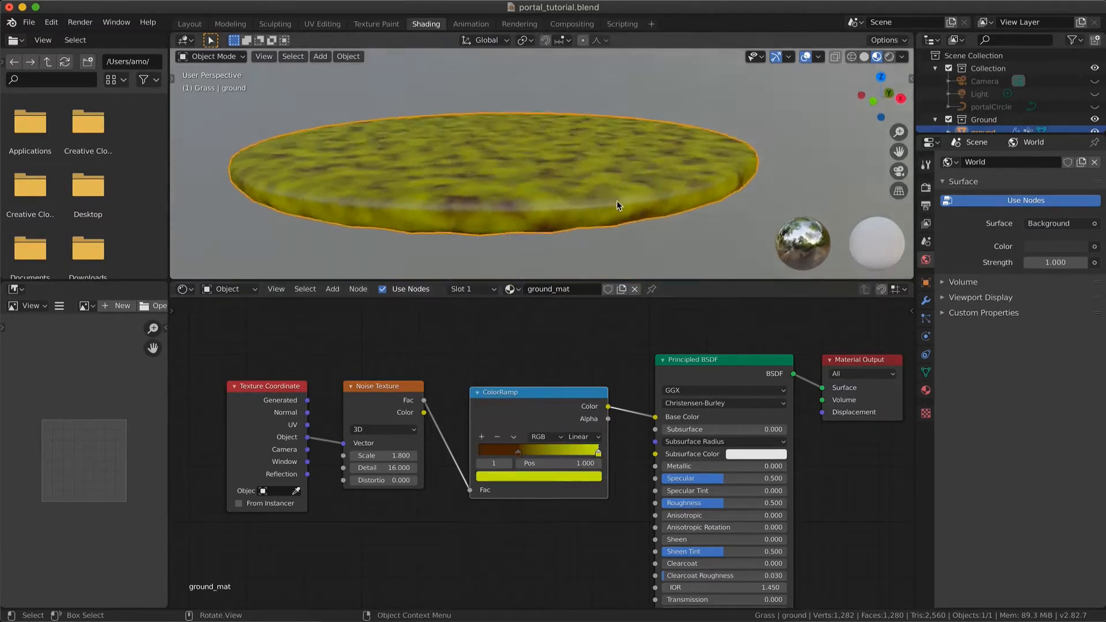
pyautogui.scroll(4, 617, 202)
pyautogui.moveTo(707, 504); pyautogui.dragTo(766, 504)
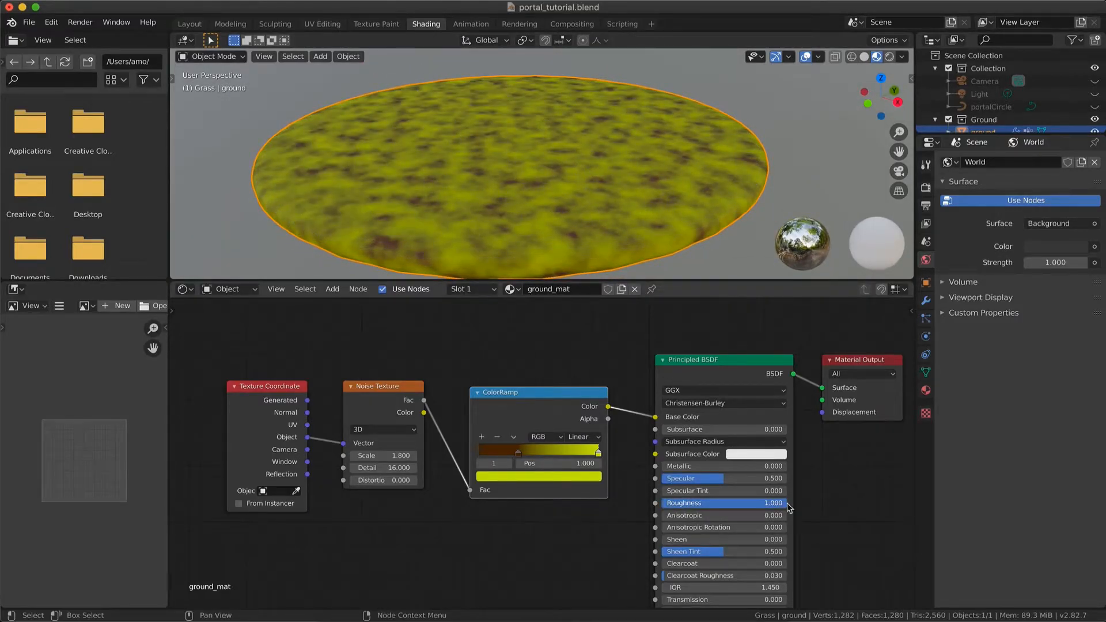
pyautogui.scroll(5, 561, 136)
pyautogui.scroll(-6, 562, 136)
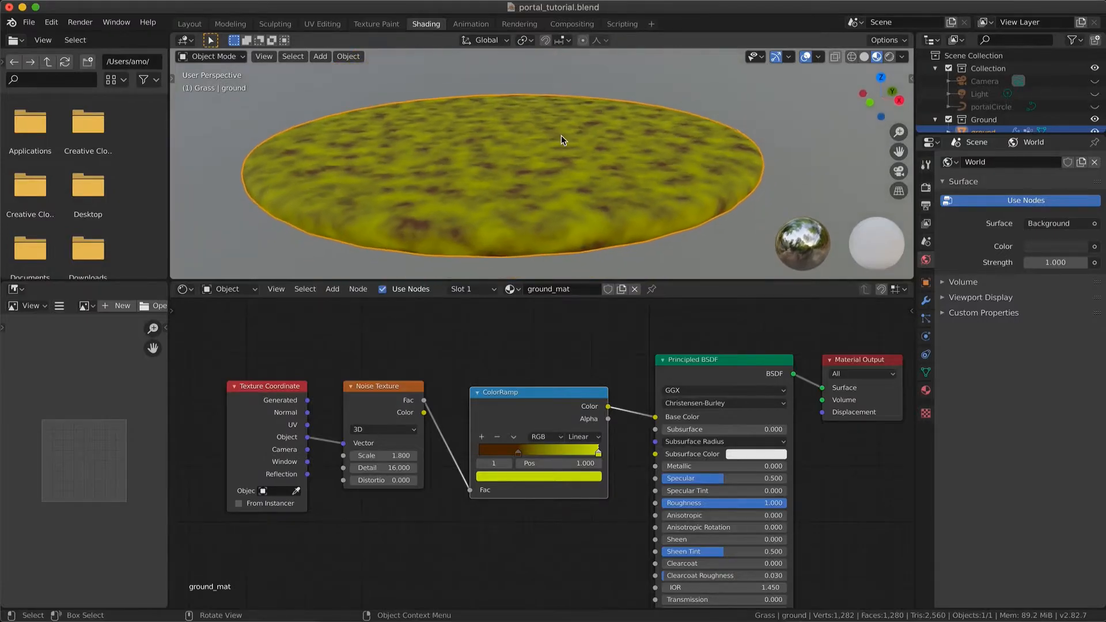
pyautogui.scroll(-3, 561, 136)
pyautogui.scroll(6, 561, 136)
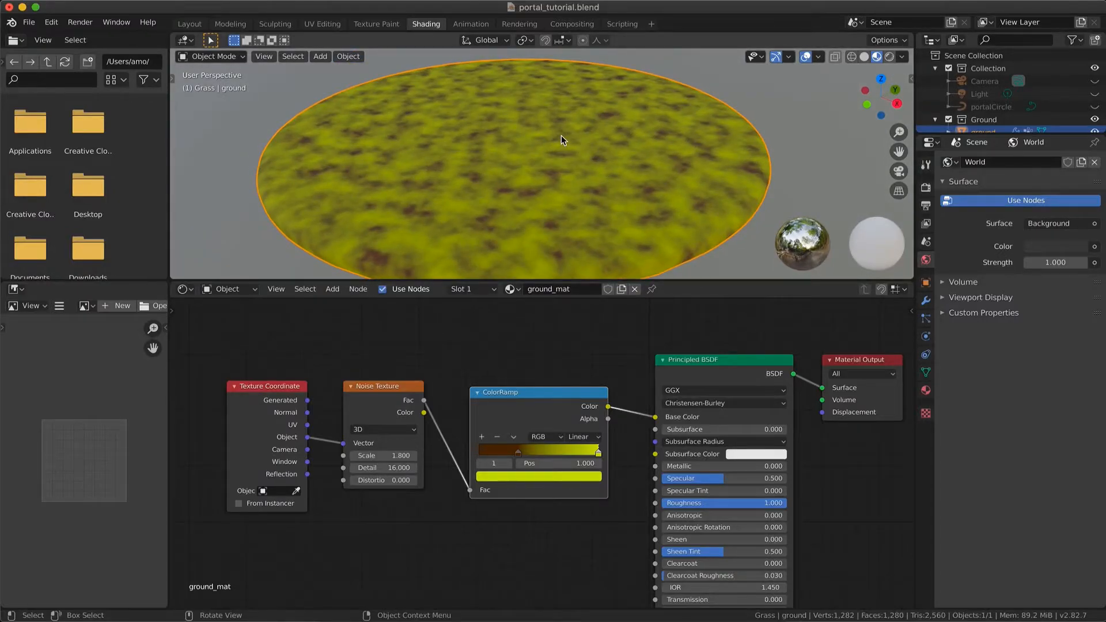
pyautogui.keyDown('shift'); pyautogui.scroll(-3, 561, 136); pyautogui.keyUp('shift')
pyautogui.moveTo(371, 455)
pyautogui.mouseDown()
pyautogui.moveTo(393, 456)
pyautogui.moveTo(328, 455)
pyautogui.moveTo(372, 455)
pyautogui.mouseUp()
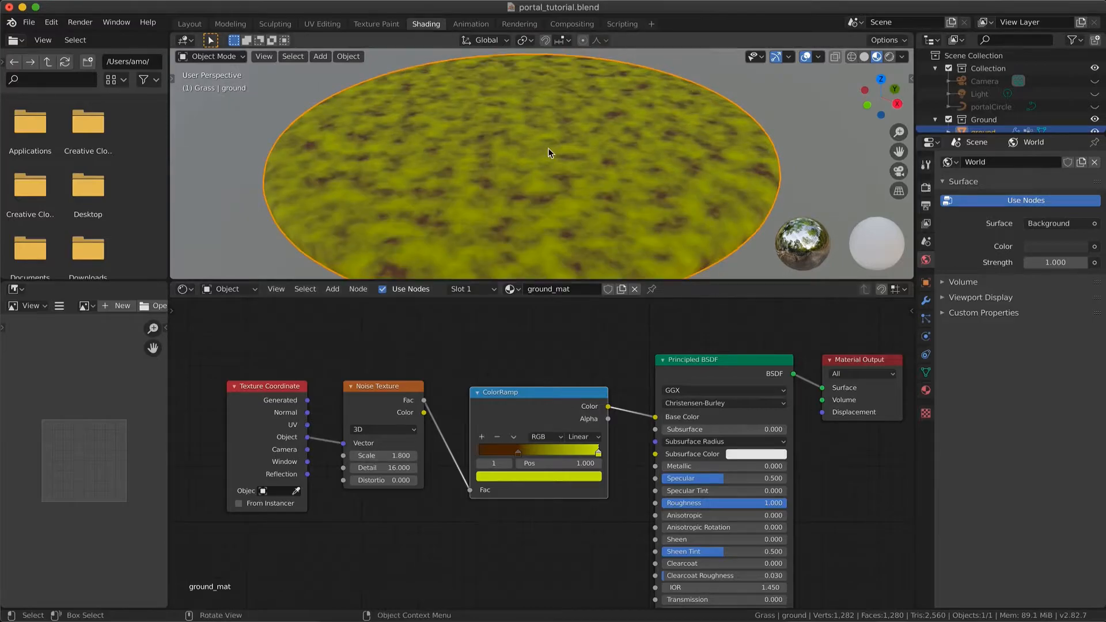
# Unhide and select grass.001 in the Grass collection while the ground is temporarily hidden, and show the ground again
pyautogui.scroll(-2, 1068, 109)
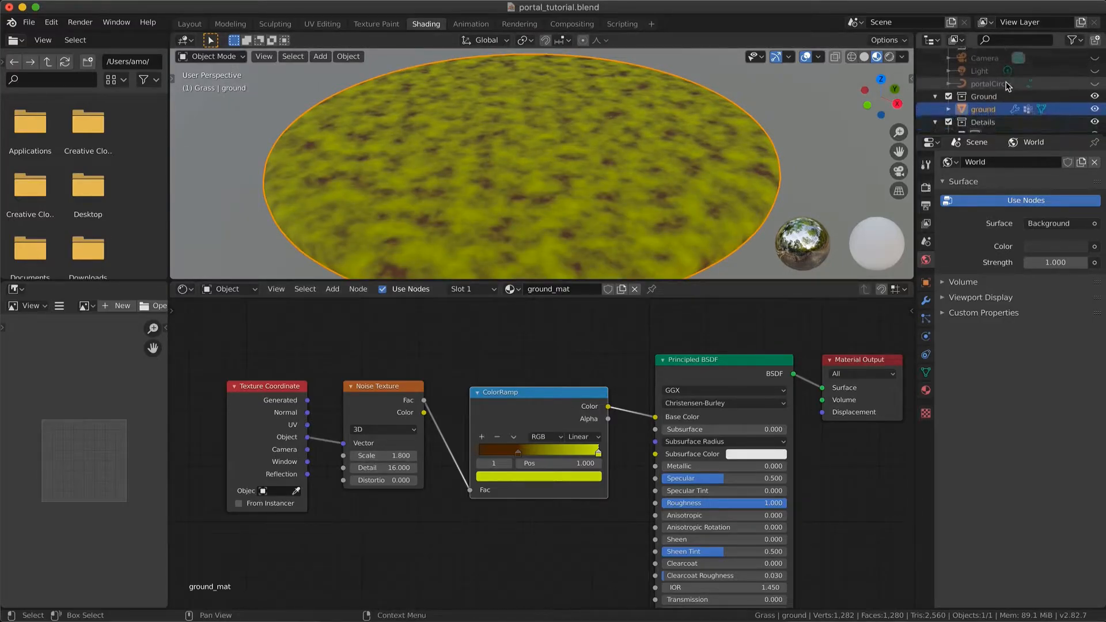
pyautogui.click(1095, 108)
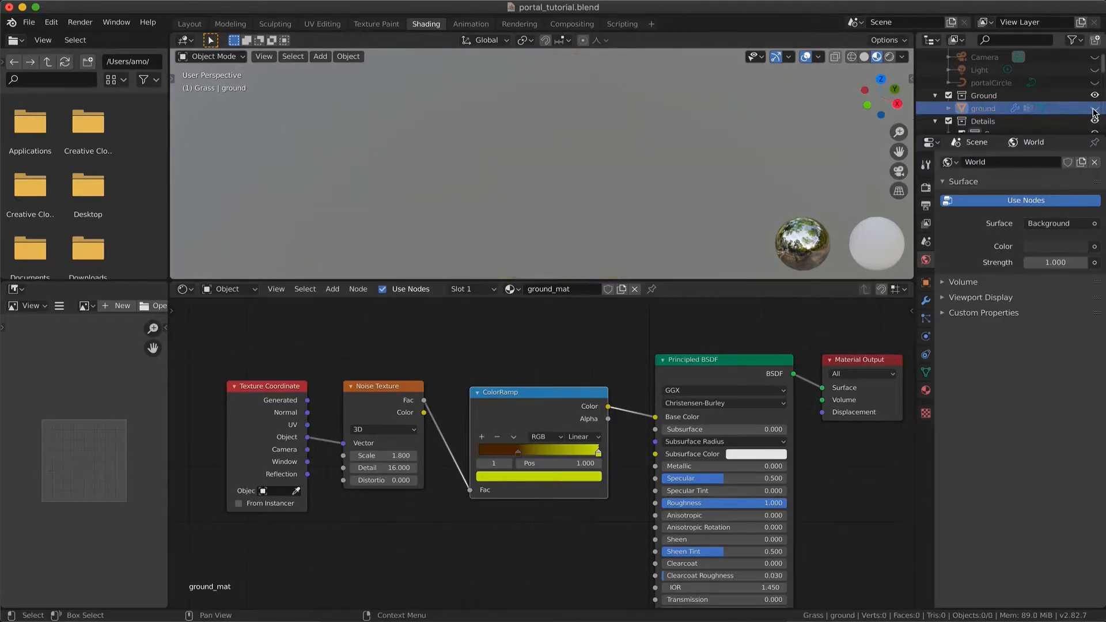
pyautogui.scroll(-3, 1013, 99)
pyautogui.click(1012, 99)
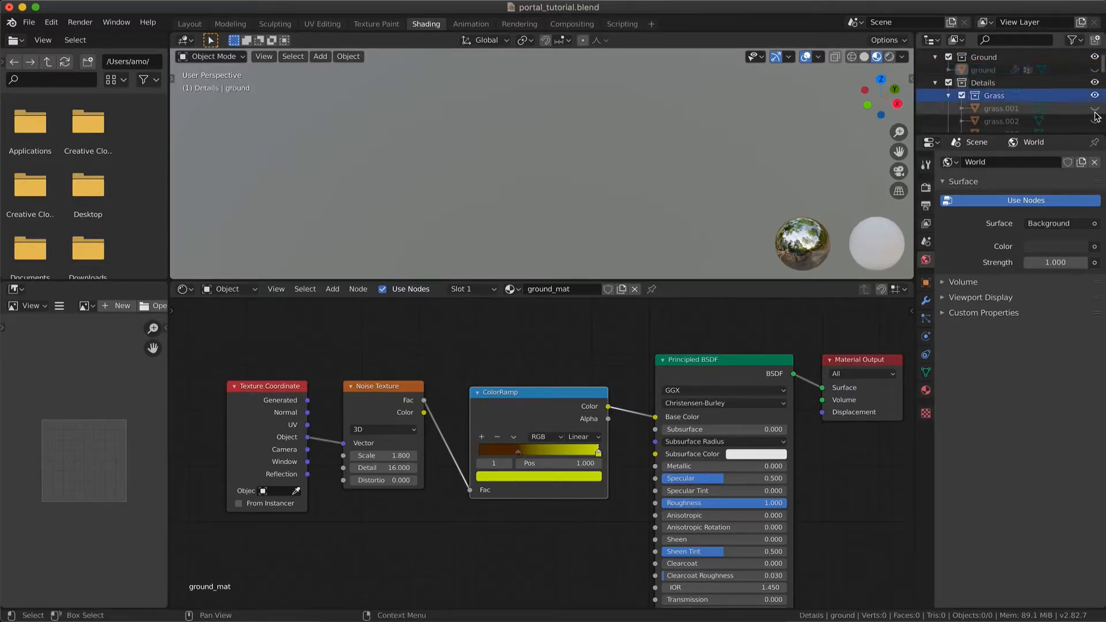
pyautogui.click(576, 85)
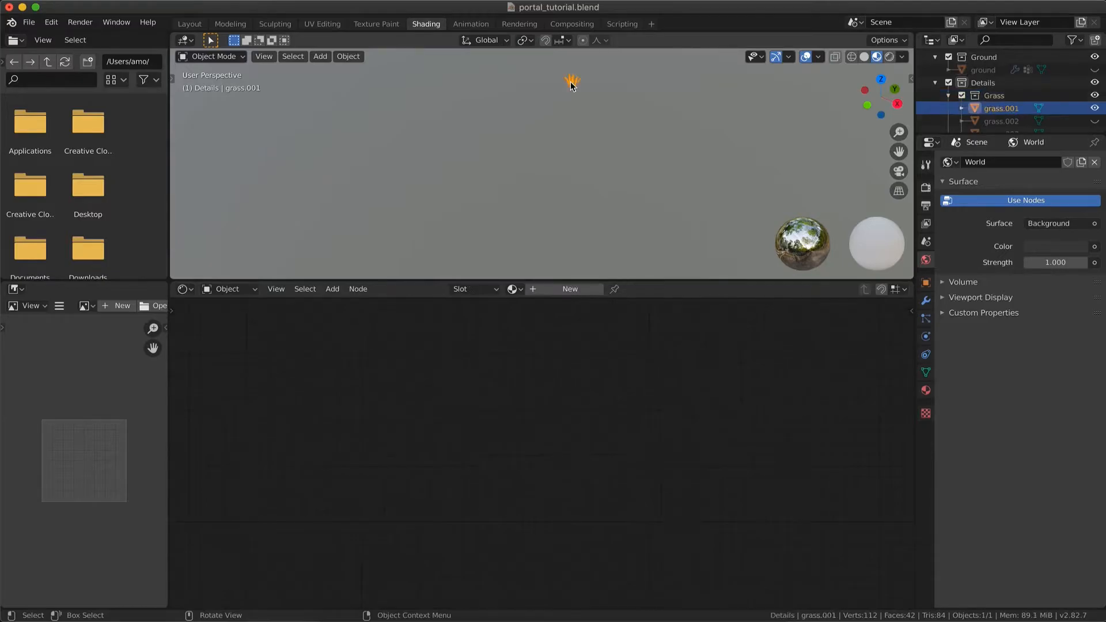
pyautogui.press('q')
pyautogui.click(596, 99)
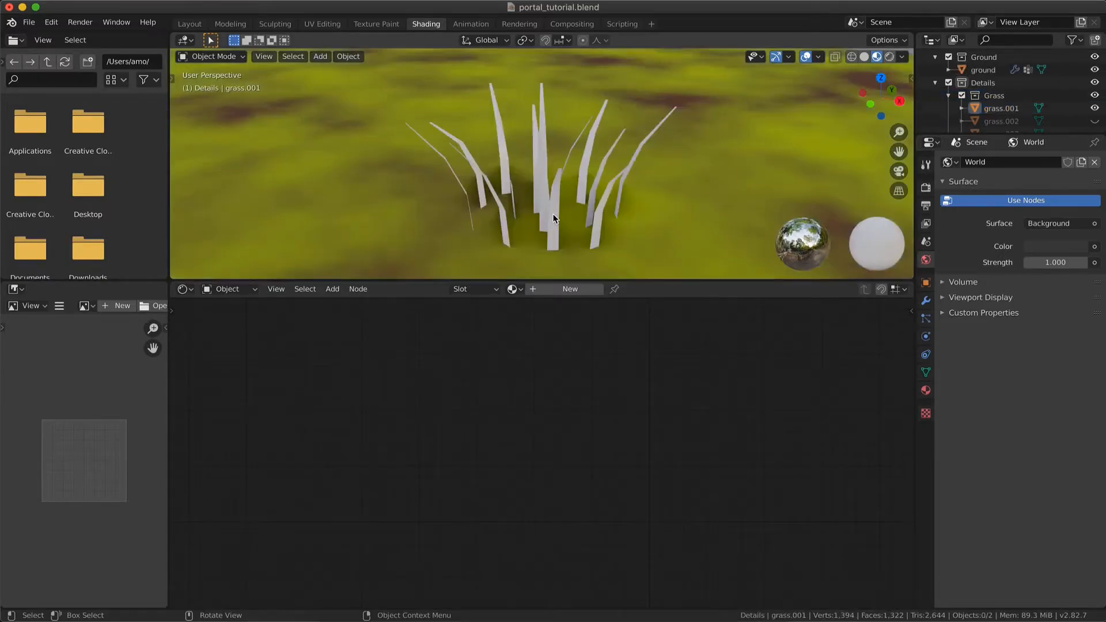
# Create a new material on grass.001 and name it grass_mat
pyautogui.click(550, 288)
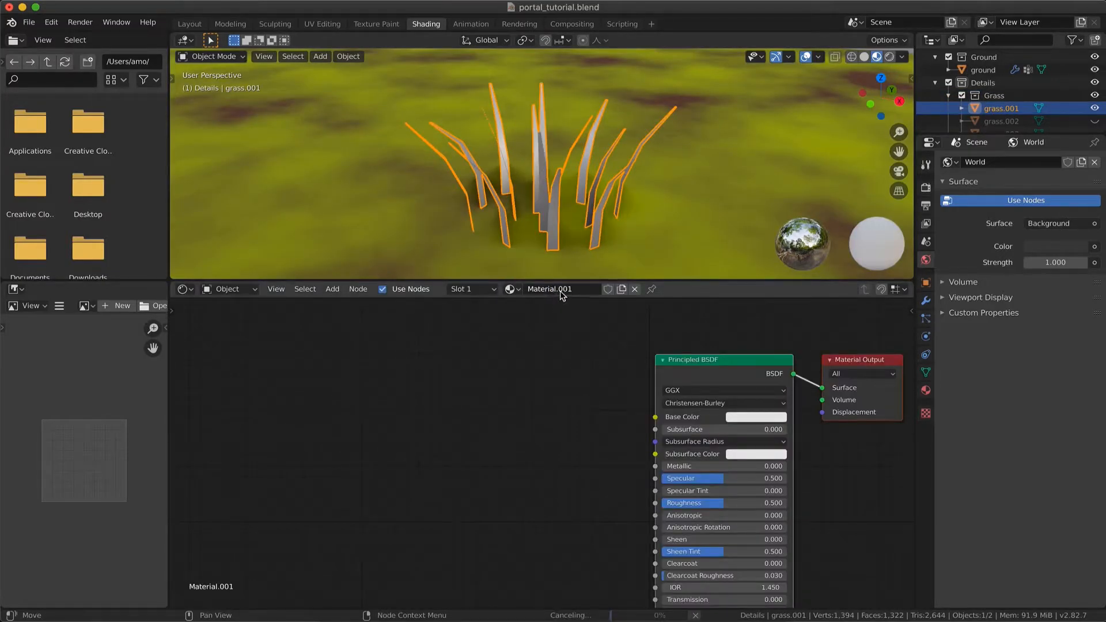
pyautogui.click(561, 290)
pyautogui.write('gra')
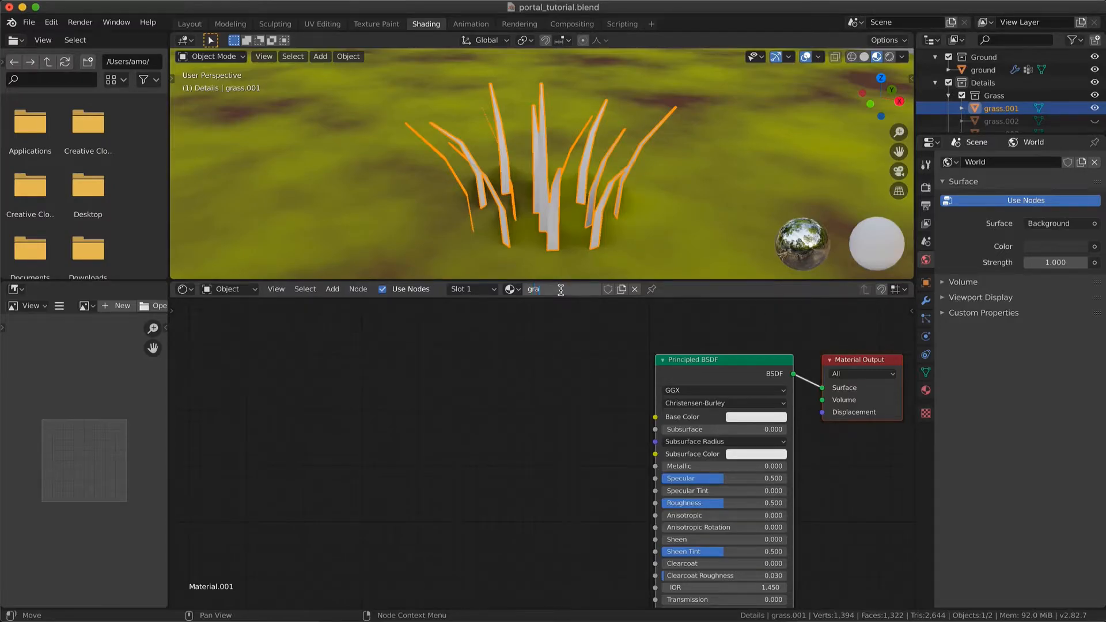
pyautogui.write('ss_mat')
pyautogui.press('Return')
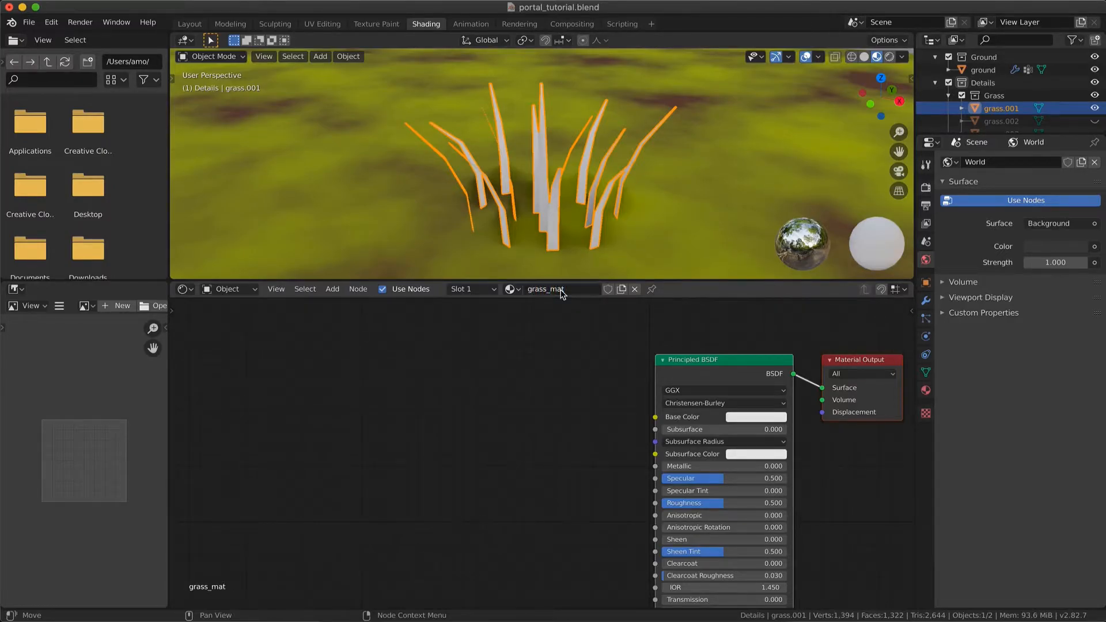
# Add a Texture Coordinate node well ahead of the Principled BSDF in the grass material
pyautogui.moveTo(548, 108); pyautogui.dragTo(548, 112, button='middle')
pyautogui.hotkey('shift', 'a')
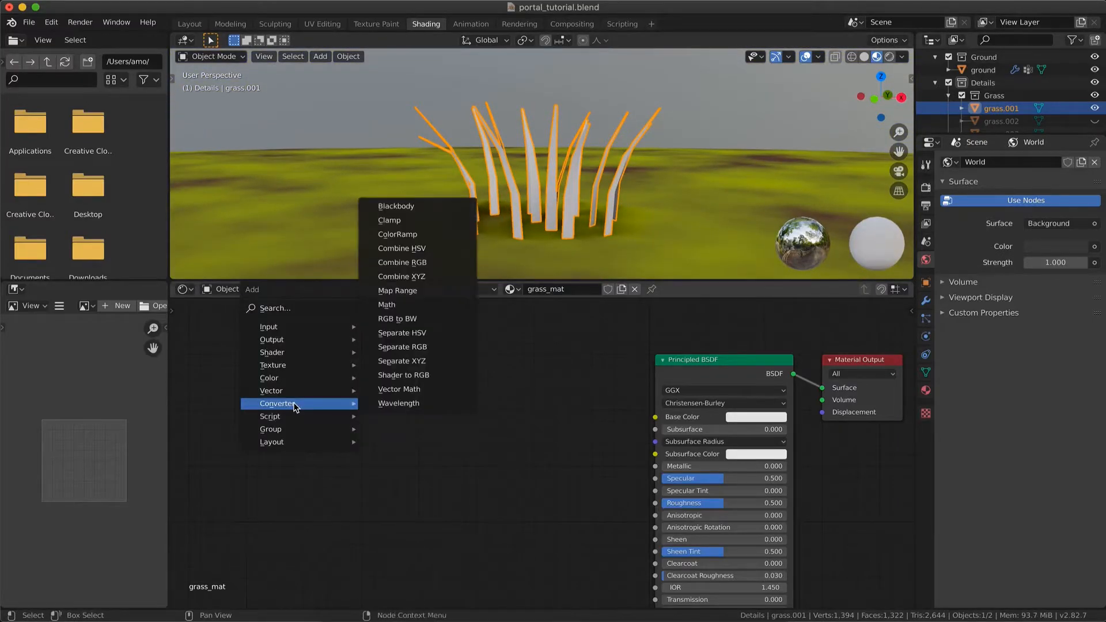
pyautogui.moveTo(297, 333)
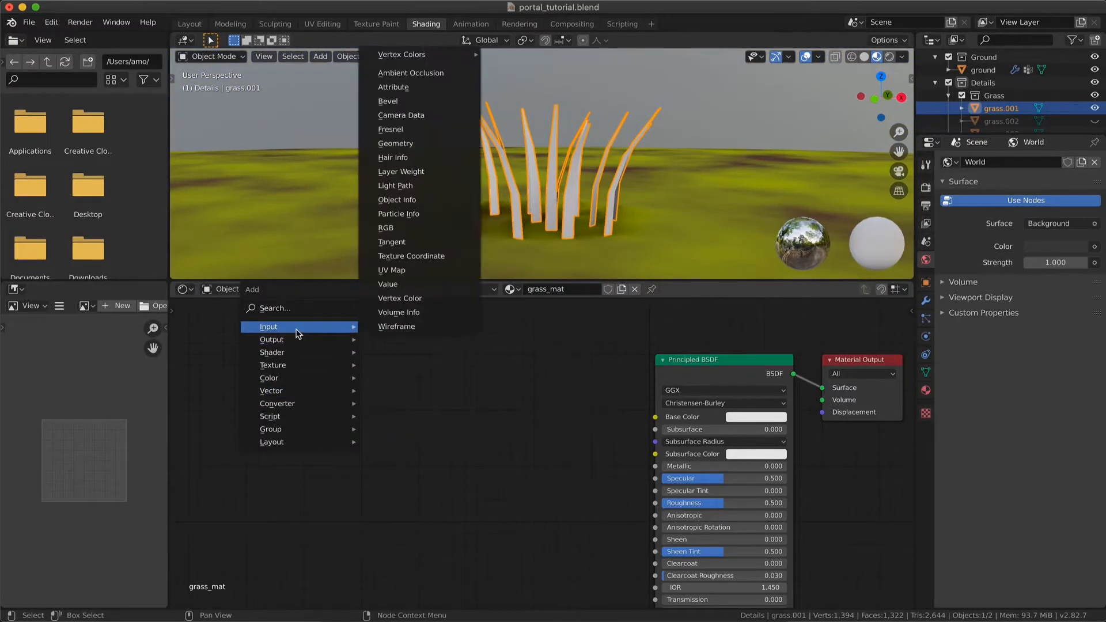
pyautogui.click(411, 256)
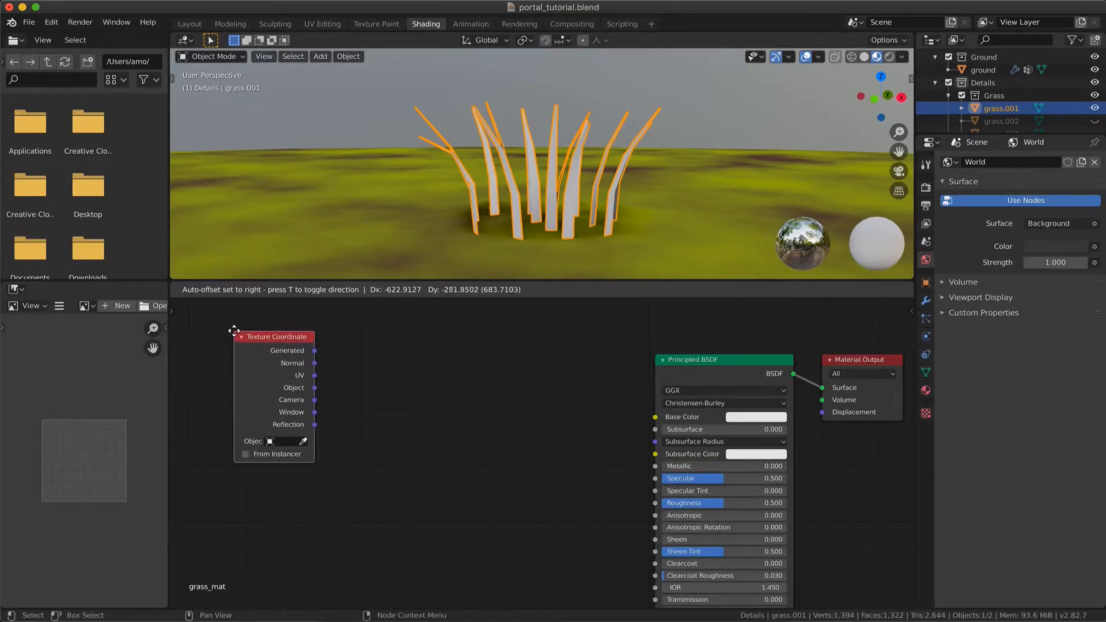
pyautogui.click(234, 331)
# Add a Gradient Texture node and link the Texture Coordinate's Generated output to its Vector input
pyautogui.hotkey('shift', 'a')
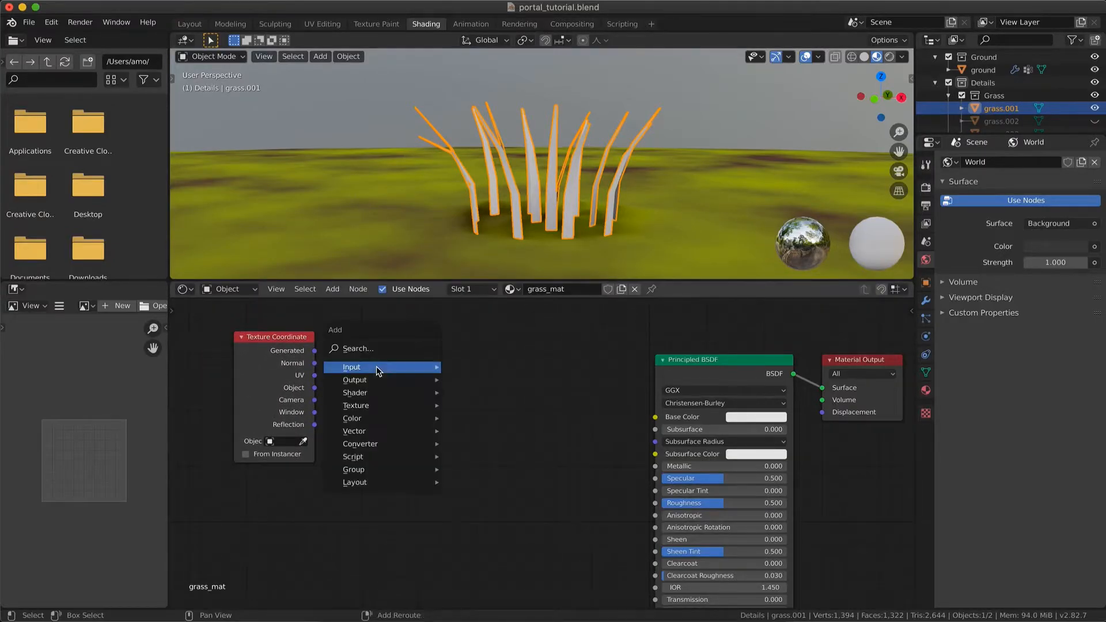
pyautogui.moveTo(376, 367)
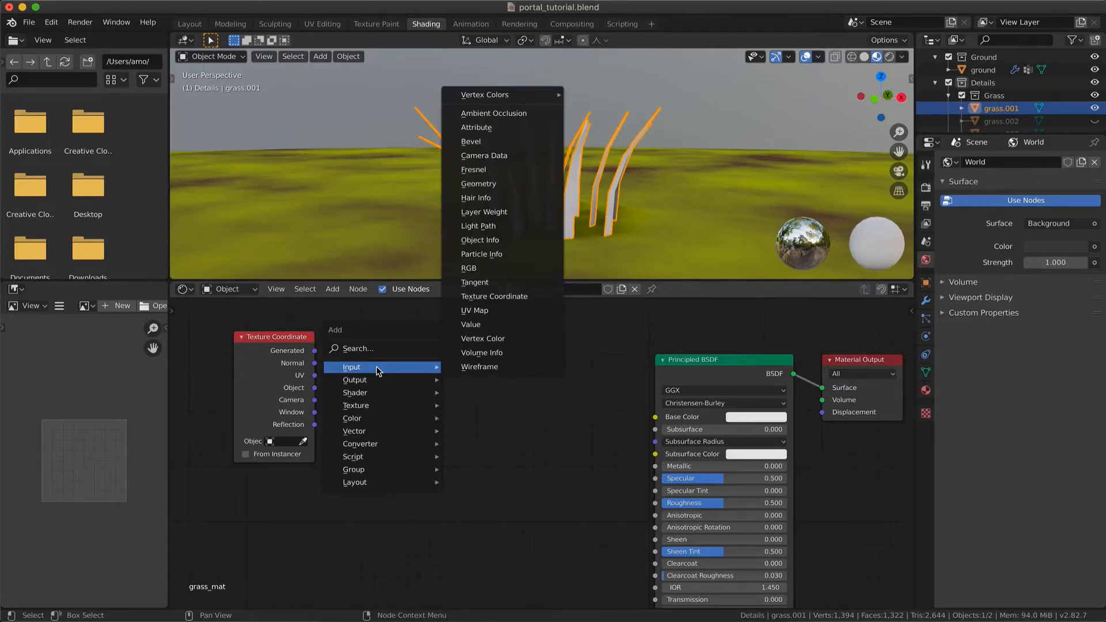
pyautogui.moveTo(375, 405)
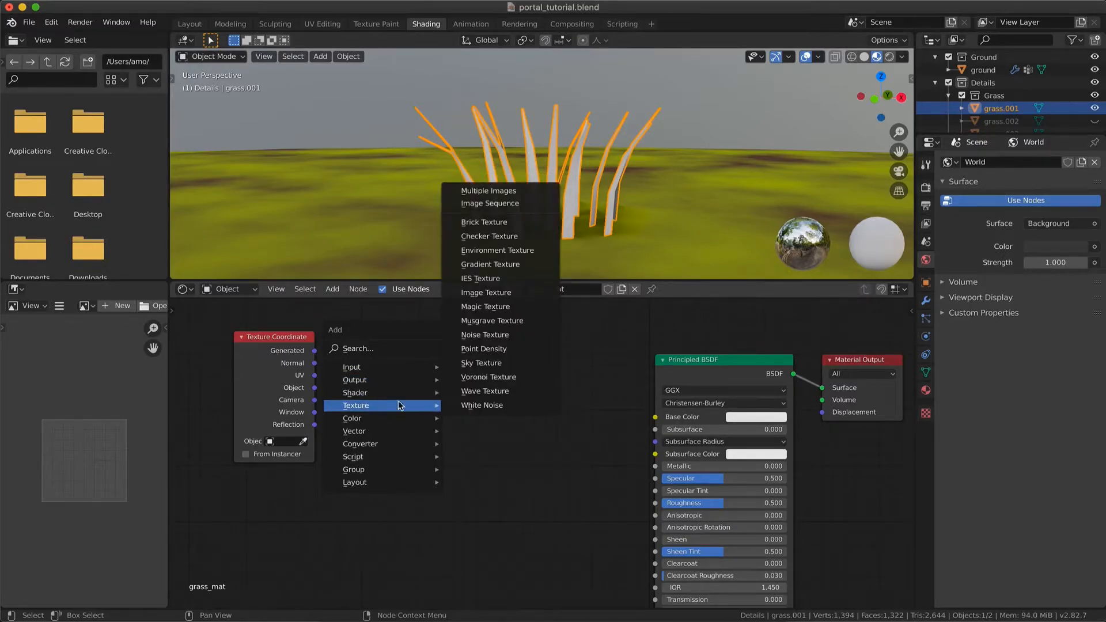
pyautogui.click(490, 264)
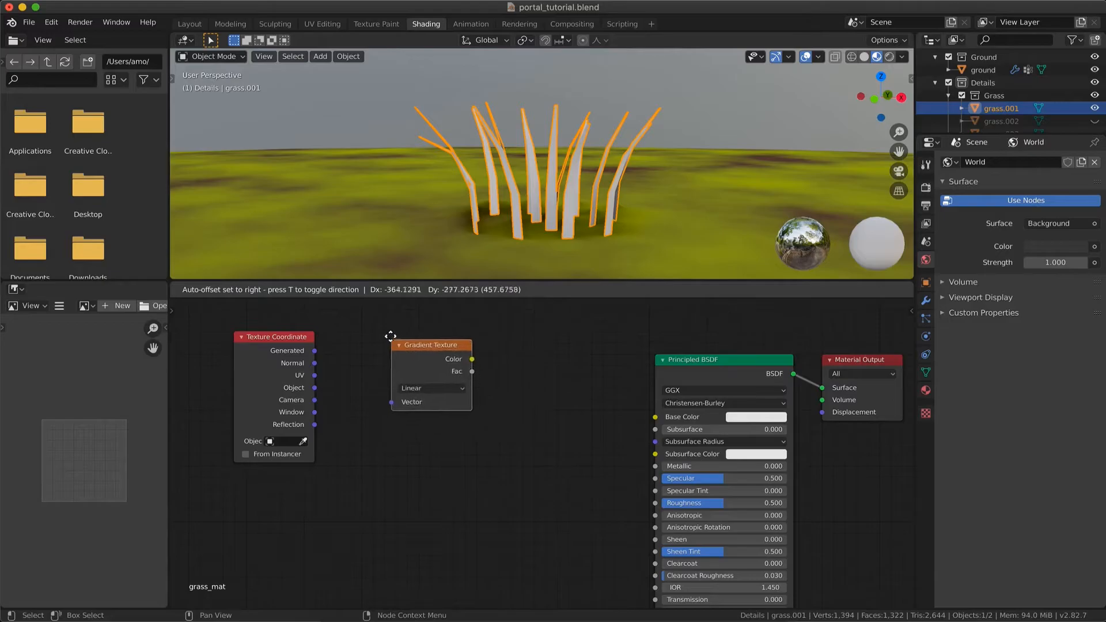
pyautogui.click(388, 334)
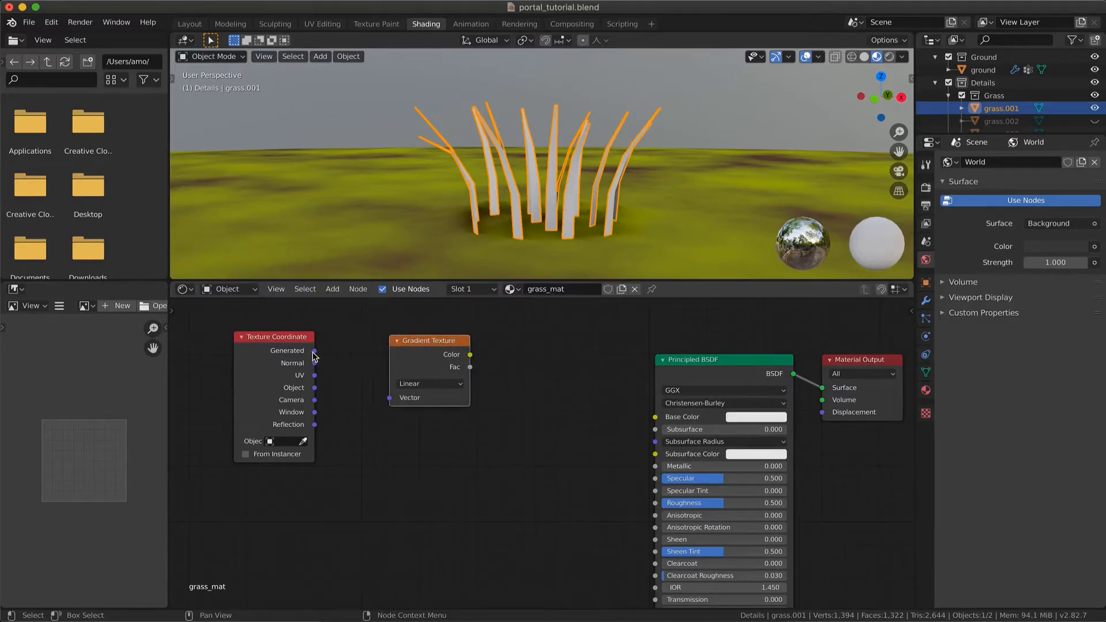
pyautogui.moveTo(314, 351); pyautogui.dragTo(393, 400)
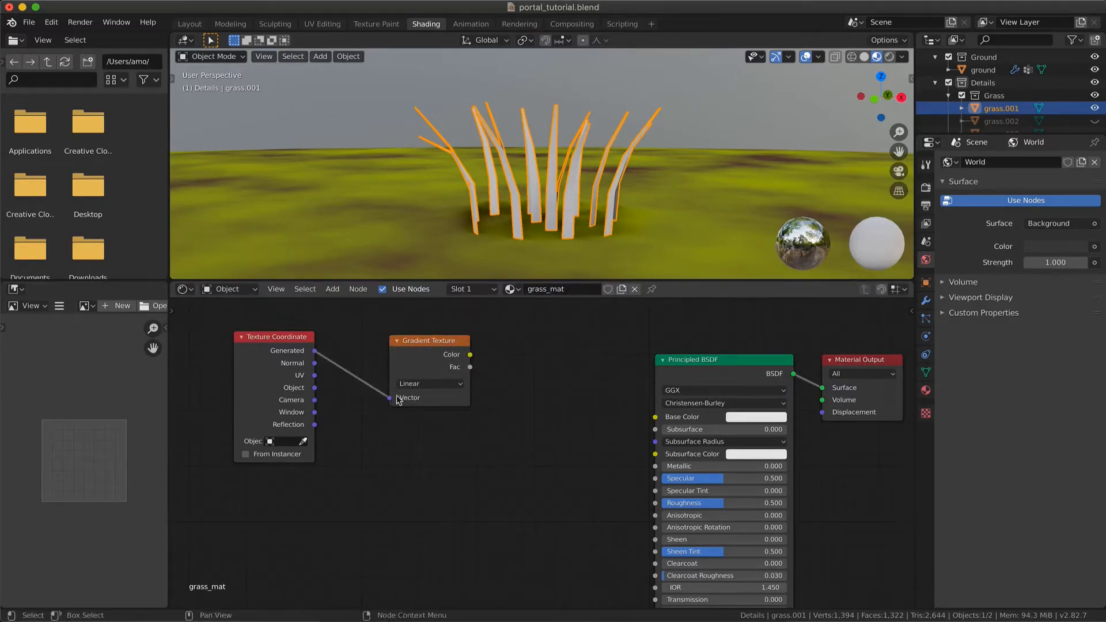
# Preview the Gradient Texture's color on the grass through a Viewer node and check the blades
pyautogui.click(431, 342)
pyautogui.keyDown('ctrl'); pyautogui.keyDown('shift'); pyautogui.click(431, 343); pyautogui.keyUp('shift'); pyautogui.keyUp('ctrl')
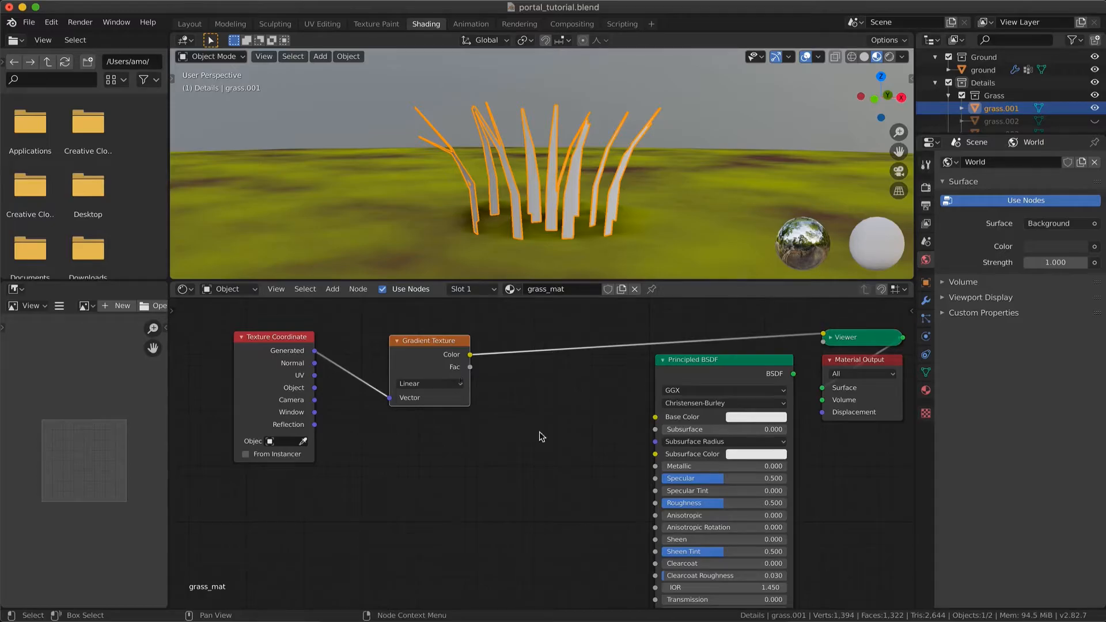
pyautogui.moveTo(507, 271); pyautogui.dragTo(516, 275, button='middle')
pyautogui.hscroll(-5, 516, 276)
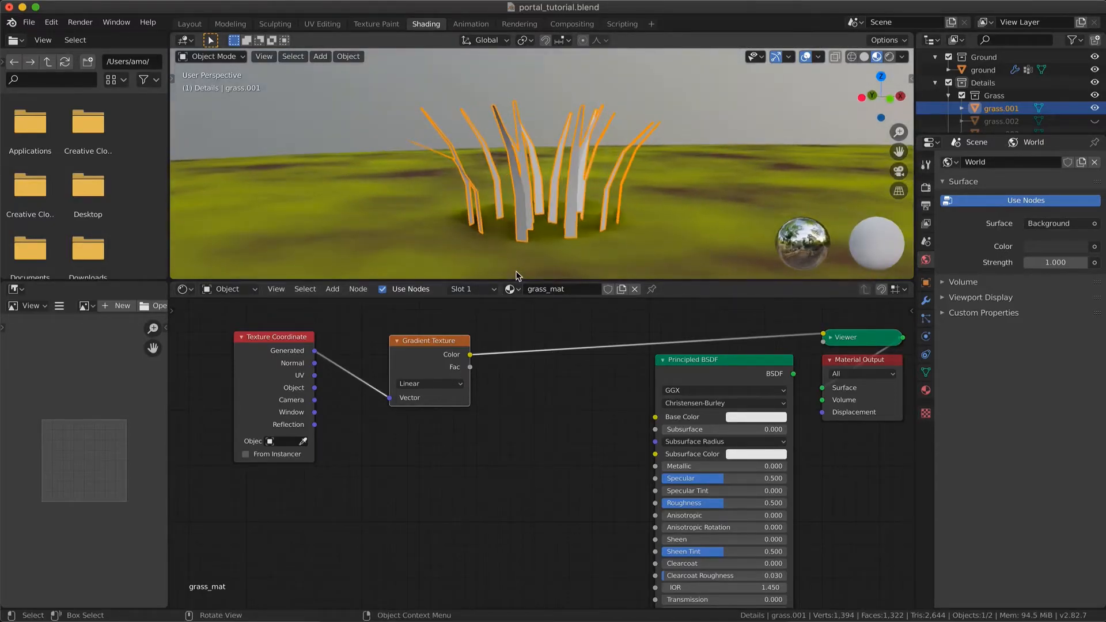
pyautogui.scroll(-2, 517, 277)
pyautogui.scroll(5, 517, 277)
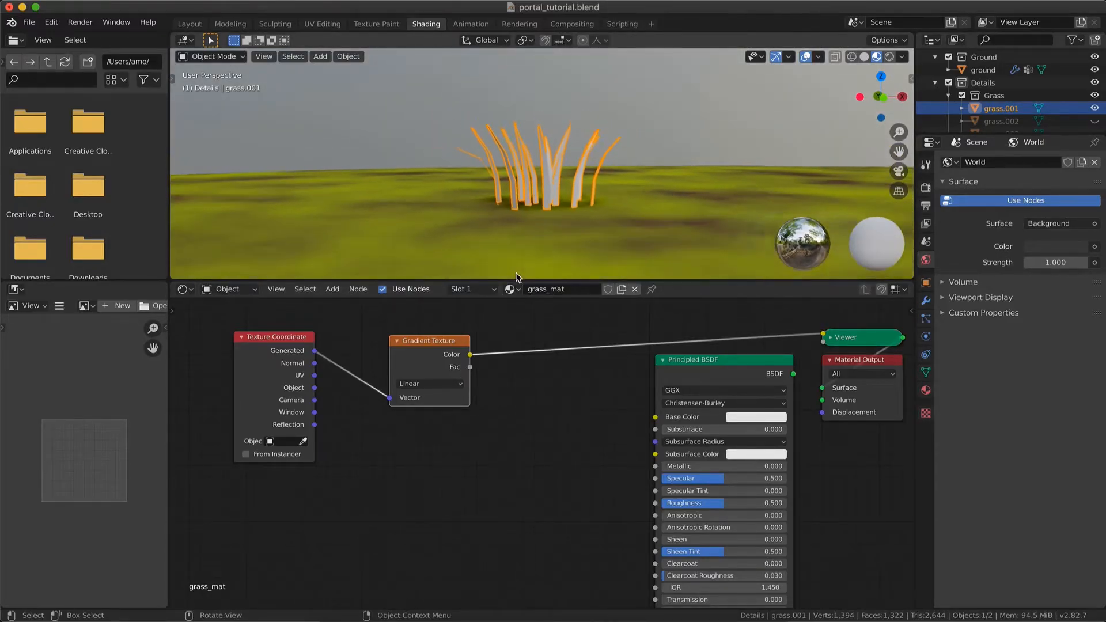
# Add a mesh cube to the scene as a test object for the gradient and center the view on it
pyautogui.scroll(-5, 572, 171)
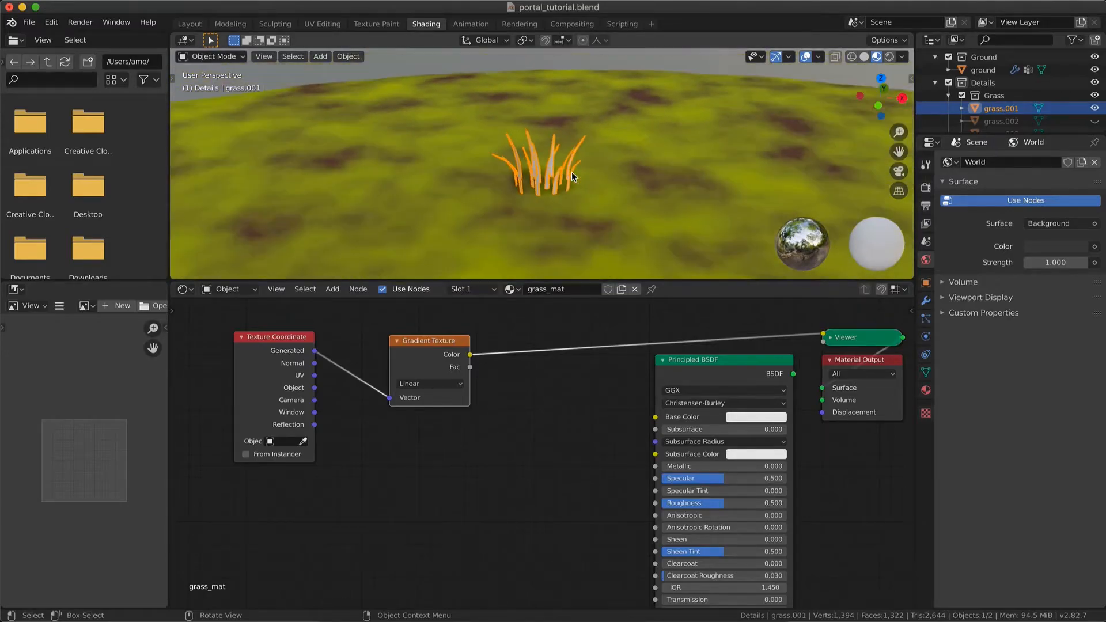
pyautogui.hotkey('shift', 'a')
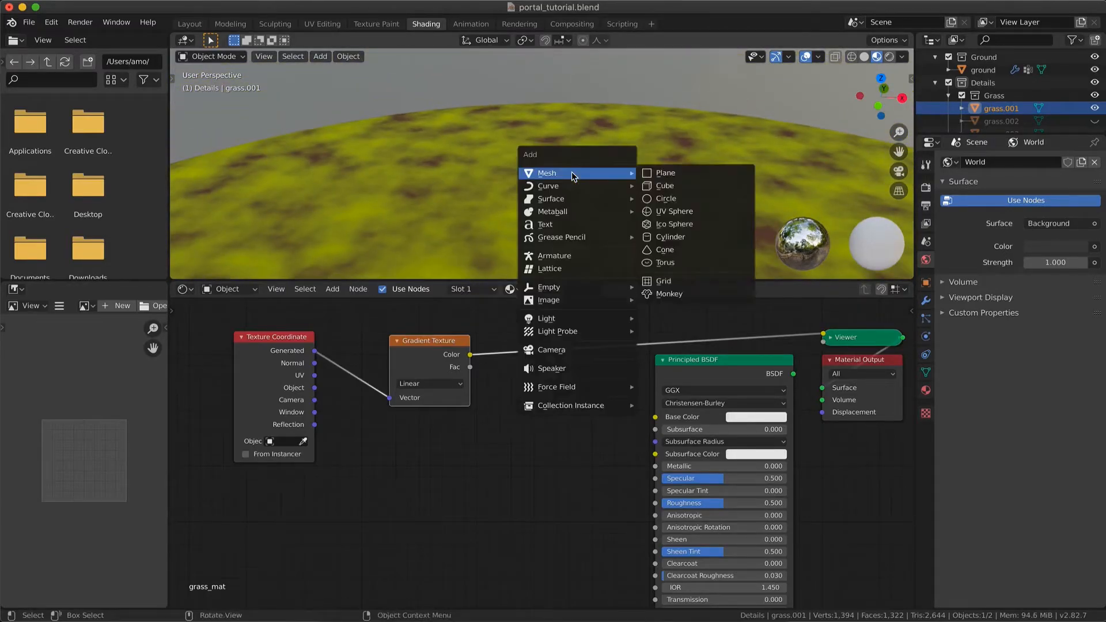
pyautogui.click(660, 186)
pyautogui.press('q')
pyautogui.click(467, 143)
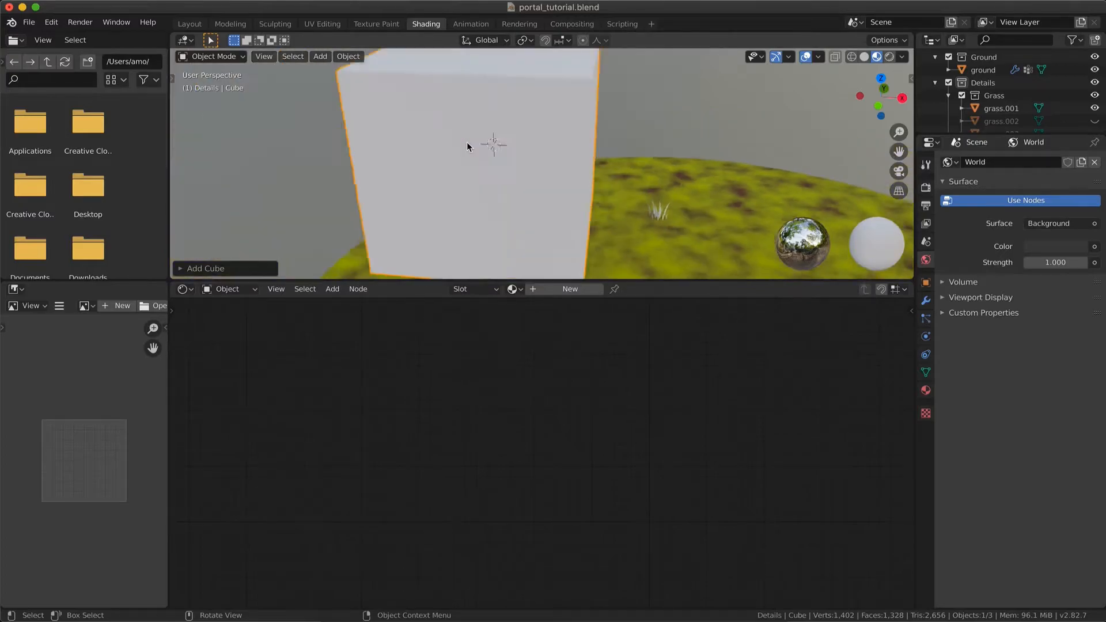
pyautogui.click(518, 153)
# Assign the existing grass_mat material to the cube and inspect the gradient across its sides
pyautogui.click(513, 289)
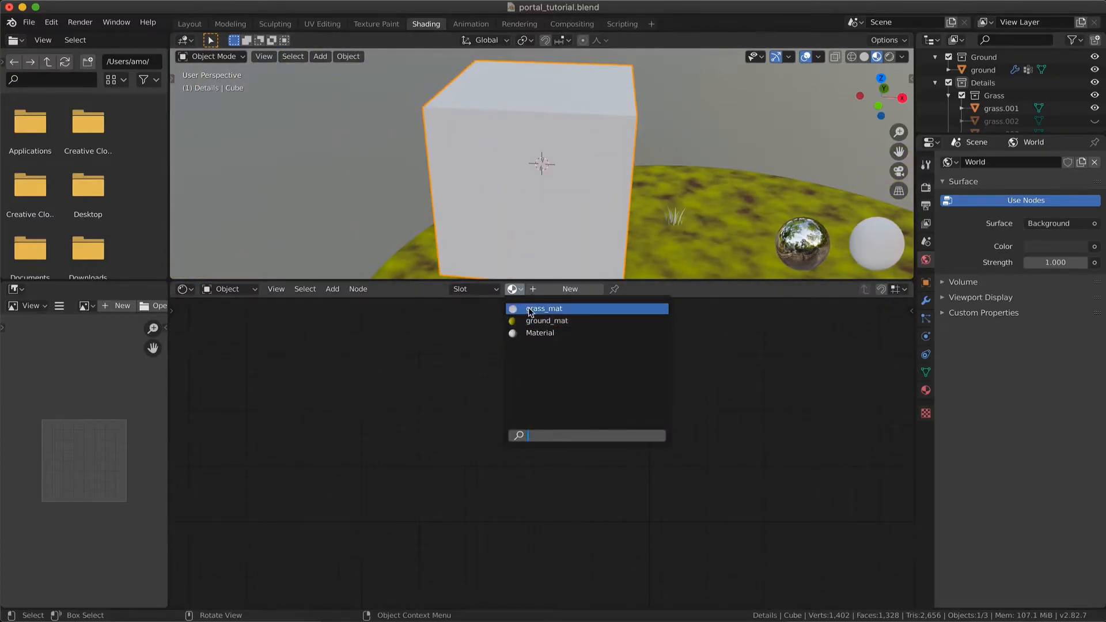
pyautogui.click(525, 309)
pyautogui.hscroll(-5, 552, 214)
pyautogui.hscroll(-5, 552, 217)
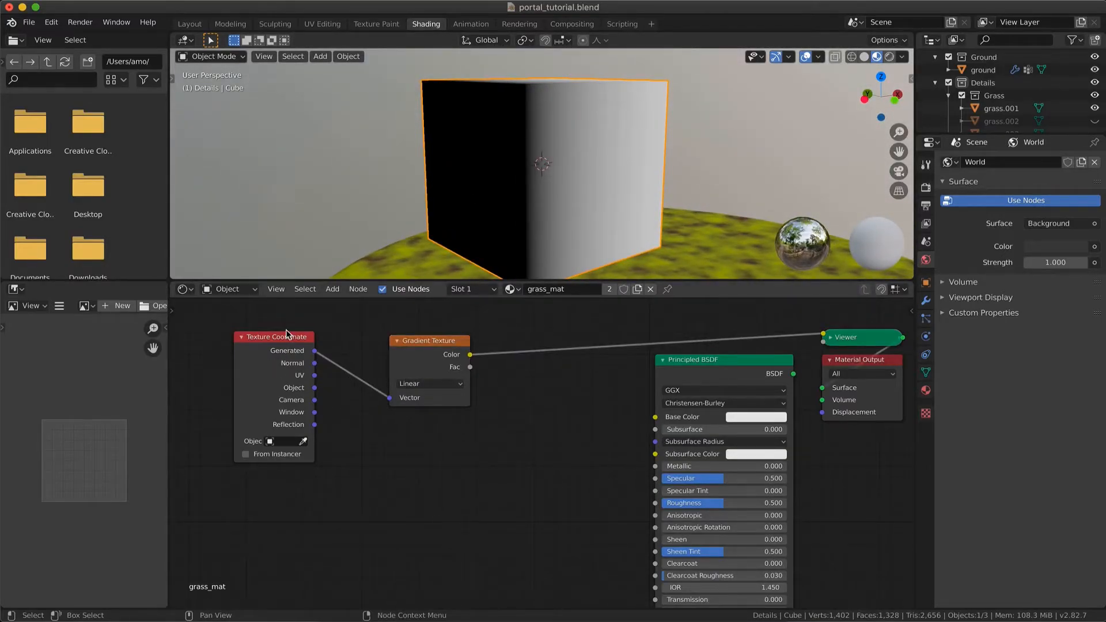
# Reposition the Texture Coordinate and Gradient Texture nodes and insert a Mapping node on the link between them
pyautogui.moveTo(286, 335); pyautogui.dragTo(267, 389)
pyautogui.moveTo(431, 345); pyautogui.dragTo(435, 386)
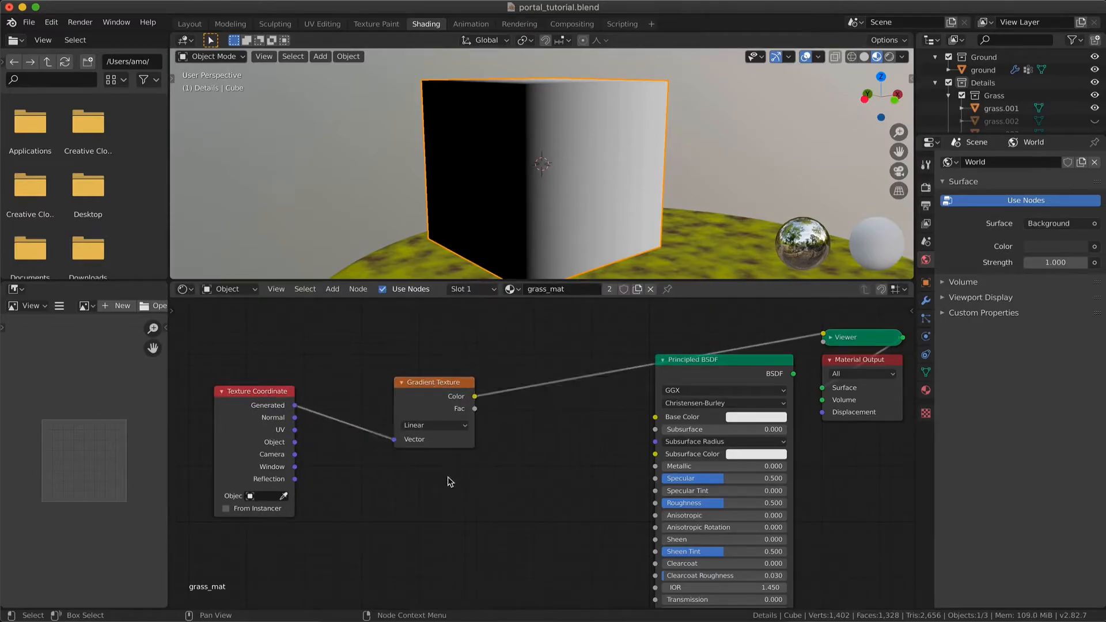
pyautogui.hotkey('shift', 'a')
pyautogui.moveTo(427, 497)
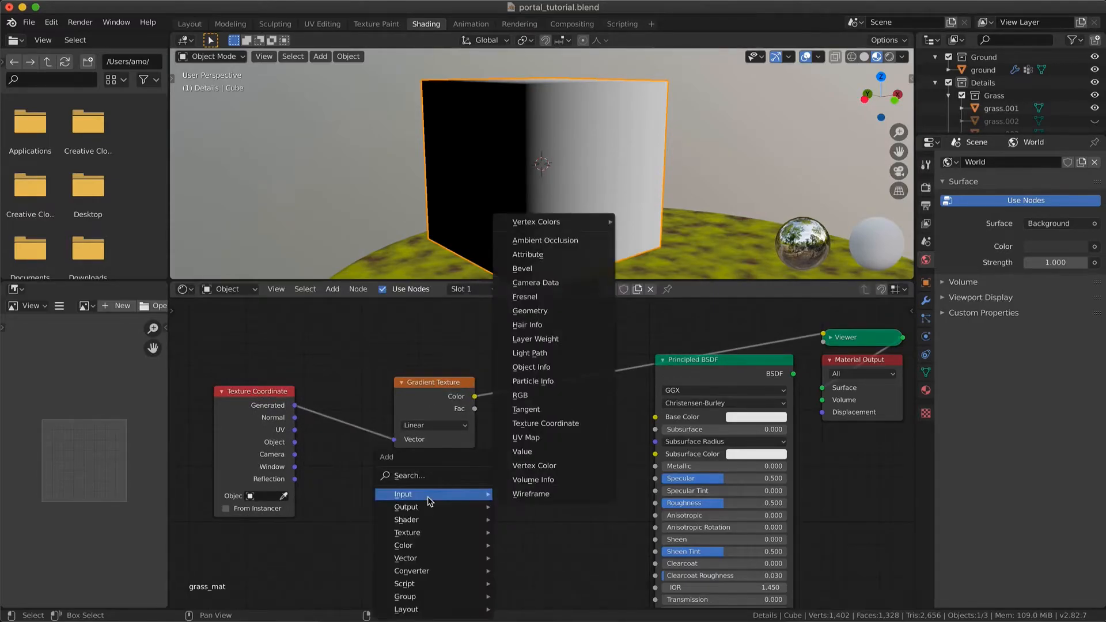
pyautogui.click(434, 475)
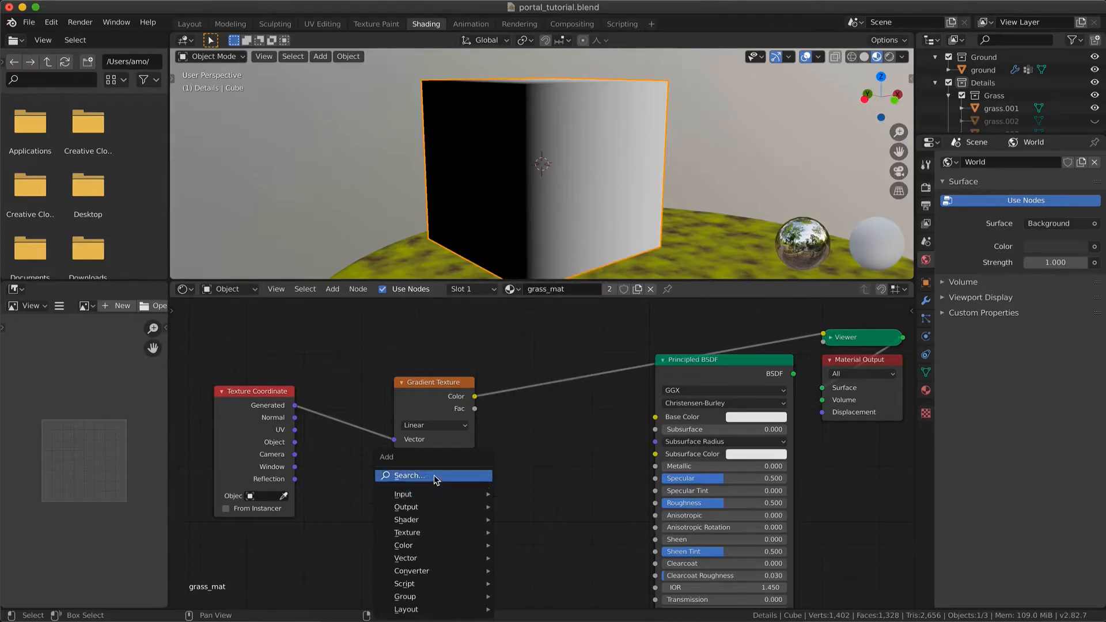
pyautogui.write('map')
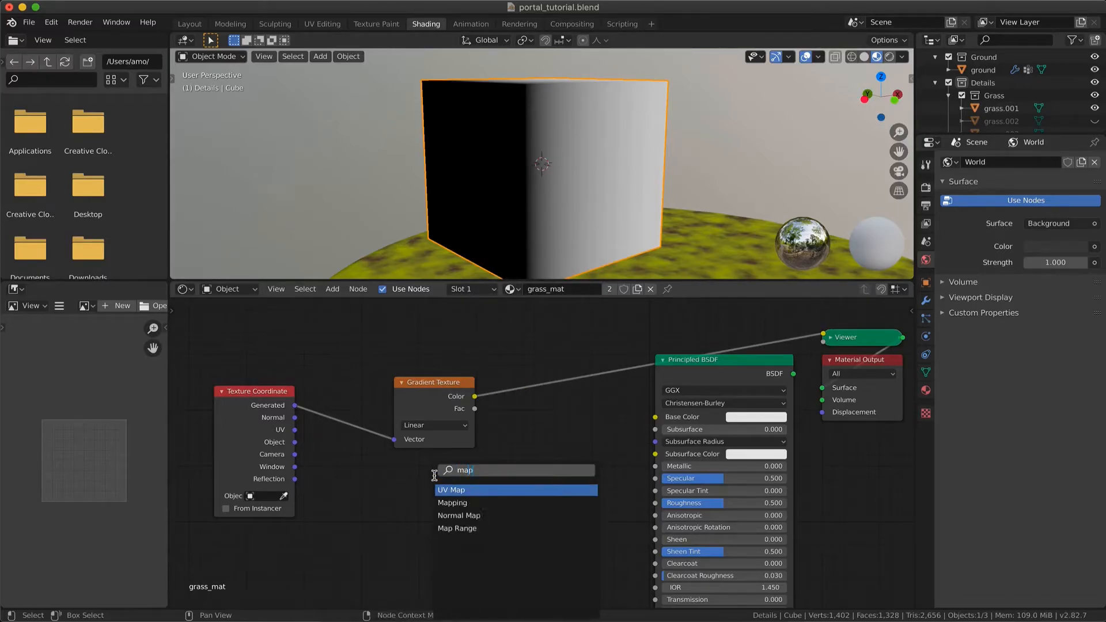
pyautogui.click(448, 502)
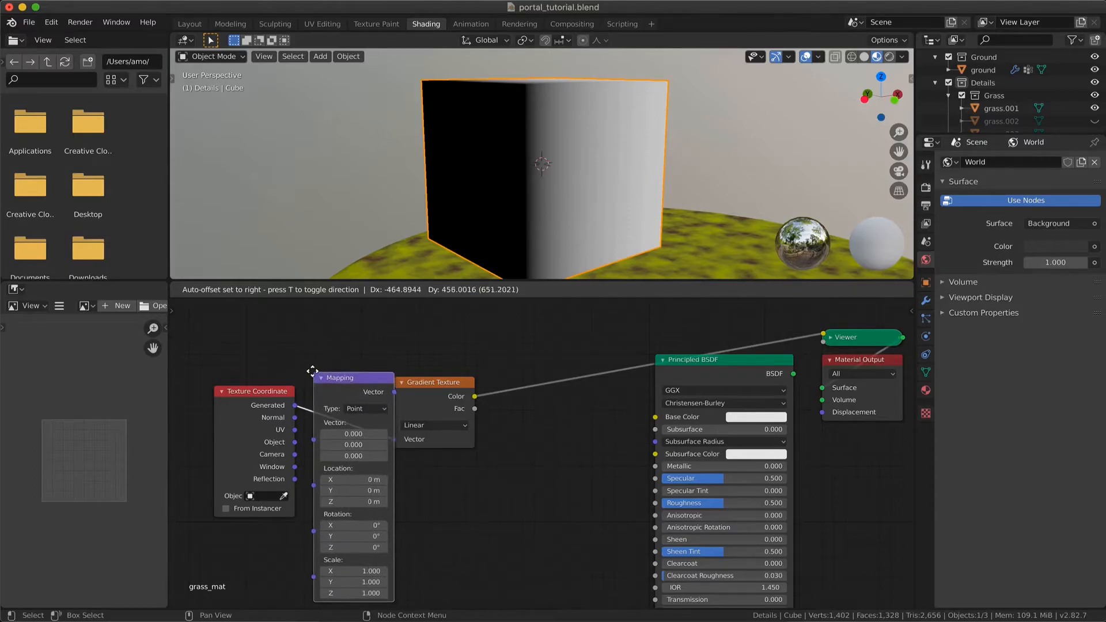
pyautogui.click(316, 373)
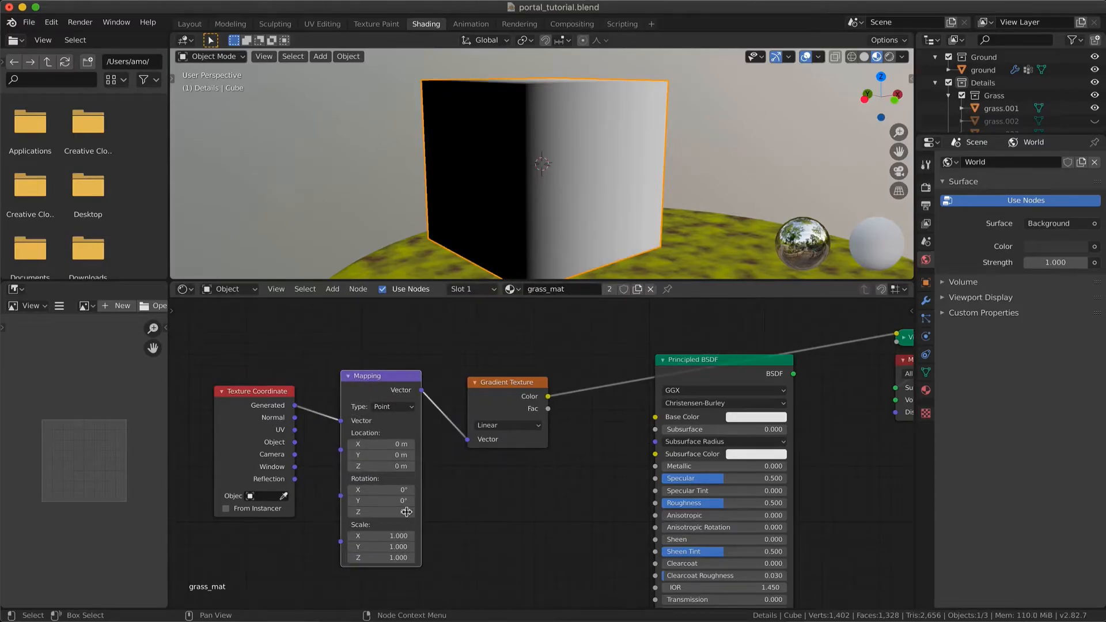
# Set the Mapping node's Y rotation to 90° and check the gradient's direction on the cube
pyautogui.doubleClick(374, 503)
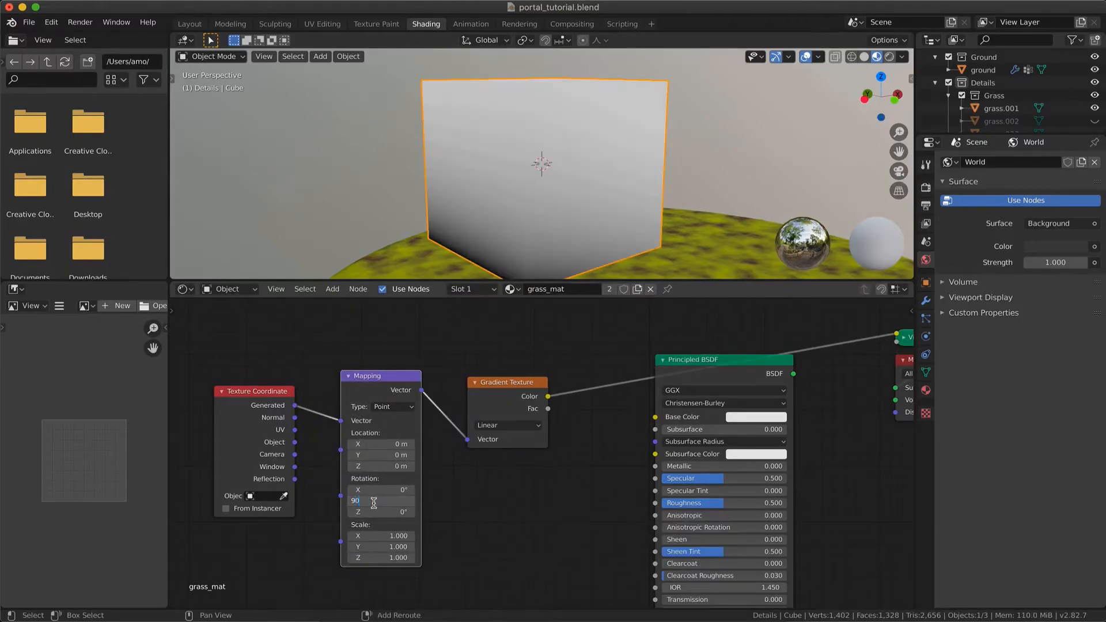
pyautogui.write('90')
pyautogui.press('Return')
pyautogui.scroll(-10, 542, 214)
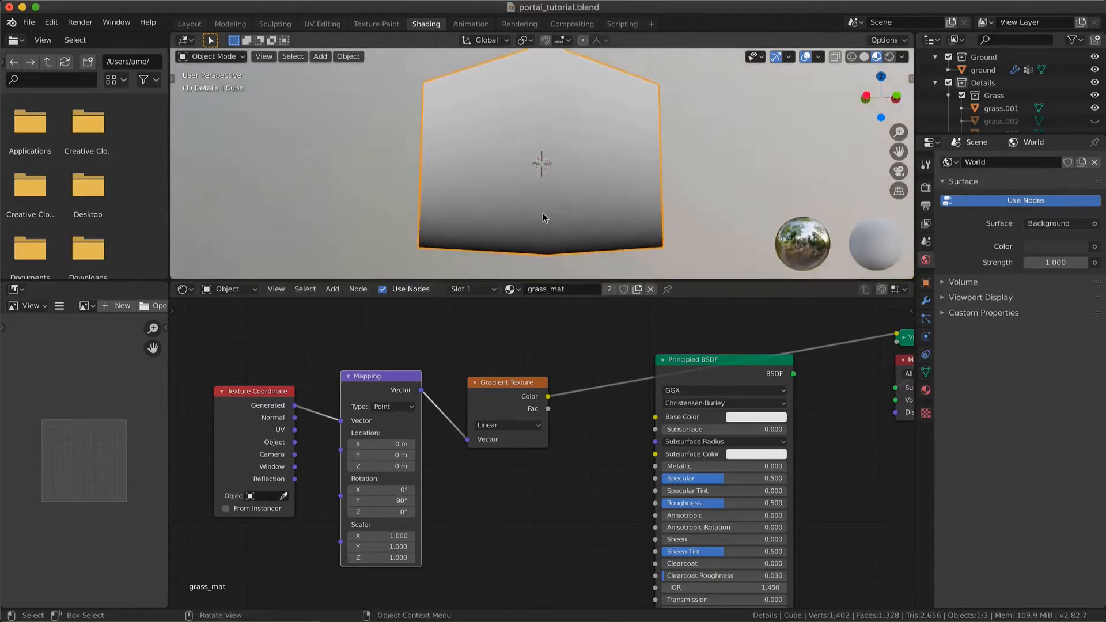
pyautogui.scroll(8, 543, 213)
pyautogui.scroll(3, 543, 218)
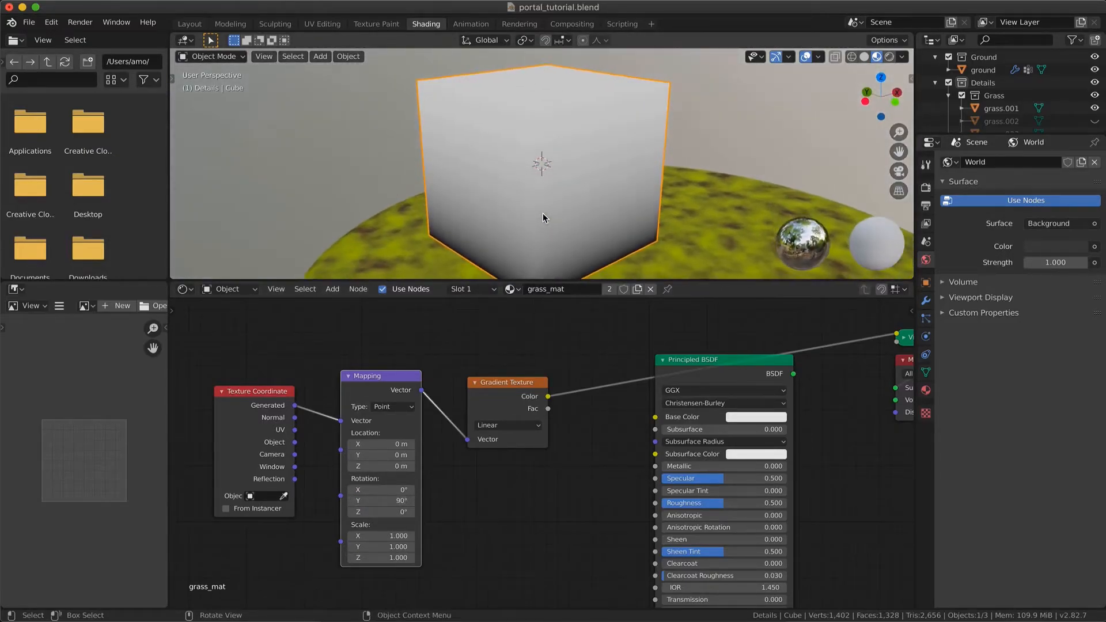
pyautogui.scroll(2, 543, 218)
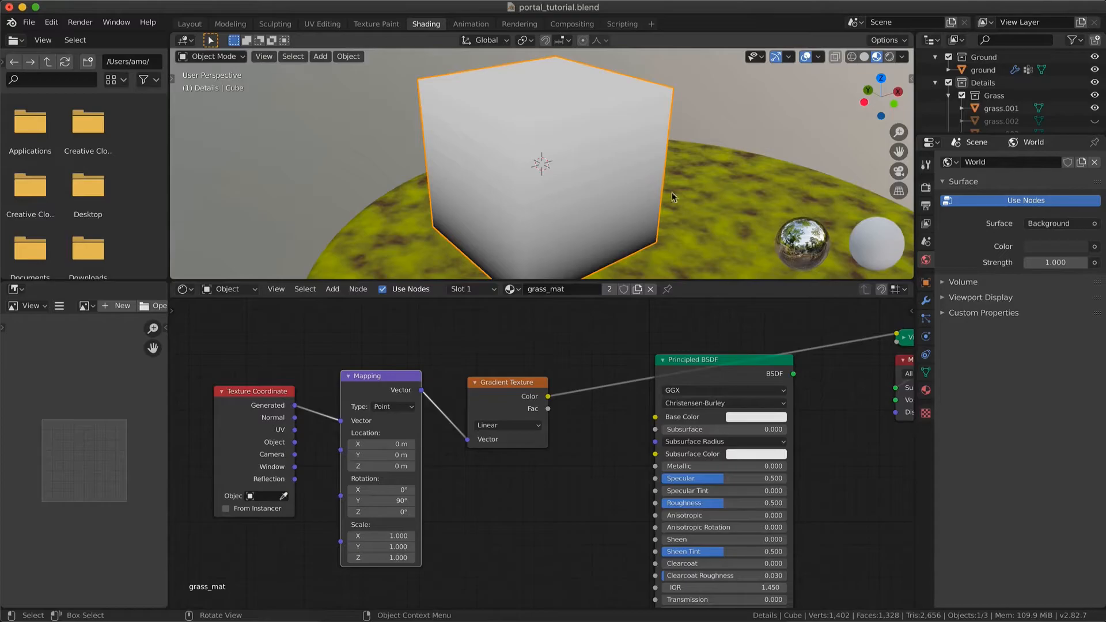
# Select the grass.001 tuft again and examine the gradient along its blades up close
pyautogui.scroll(-8, 790, 167)
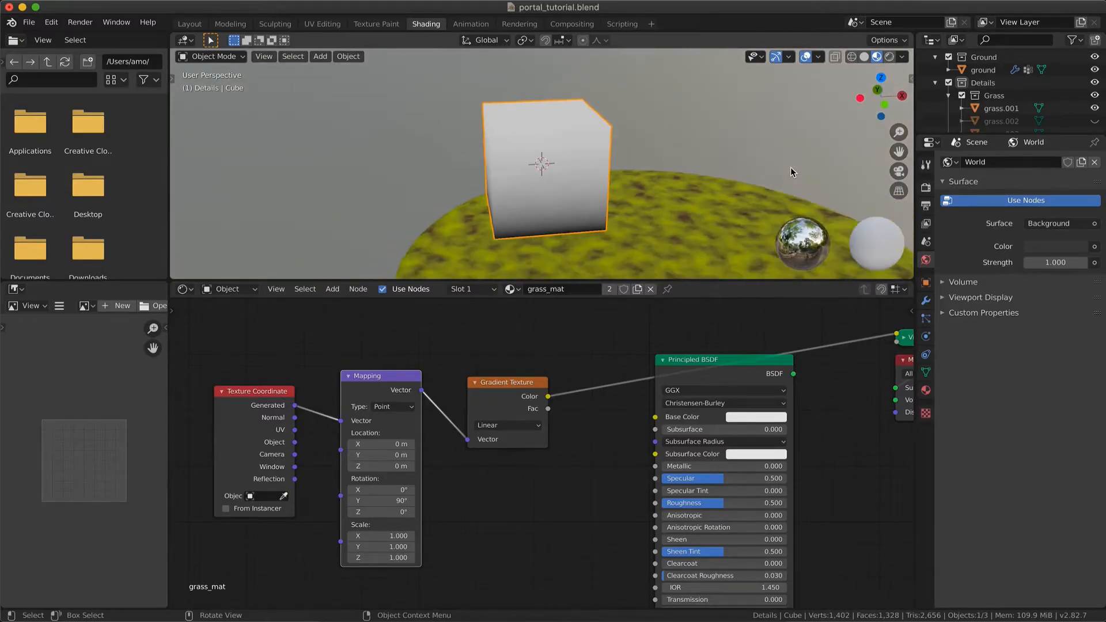
pyautogui.keyDown('shift'); pyautogui.scroll(-6, 791, 167); pyautogui.keyUp('shift')
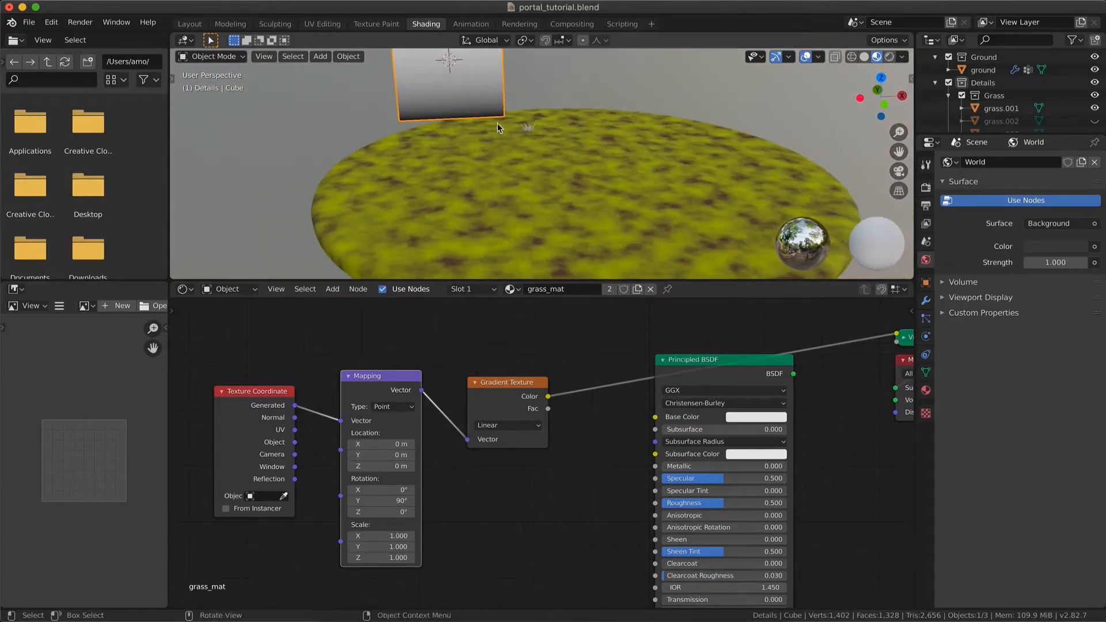
pyautogui.click(529, 128)
pyautogui.press('q')
pyautogui.click(529, 131)
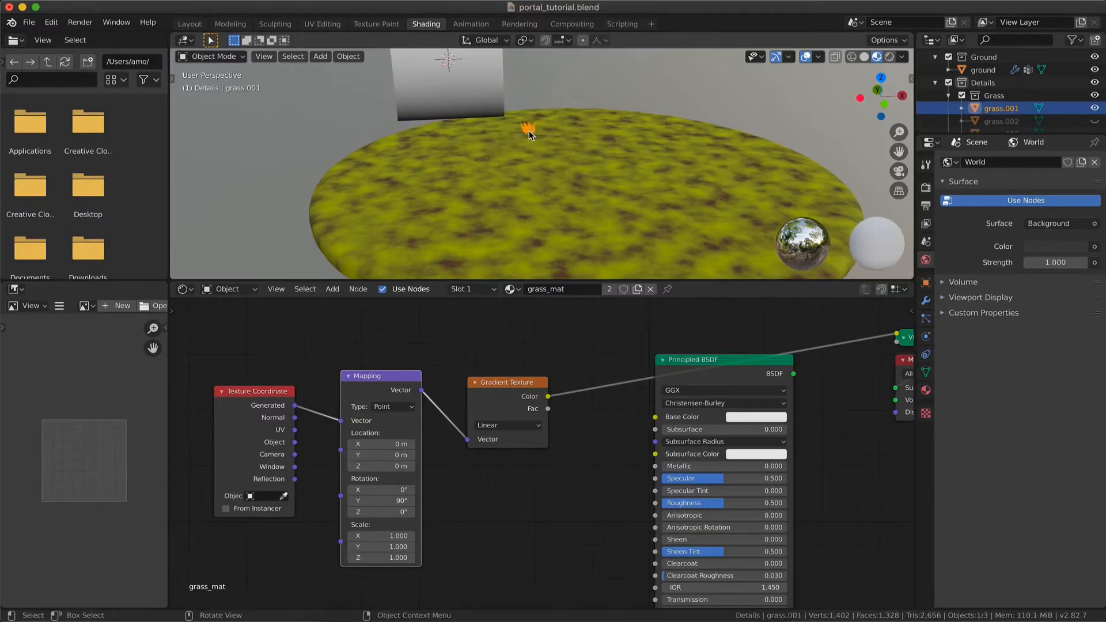
pyautogui.scroll(-8, 529, 130)
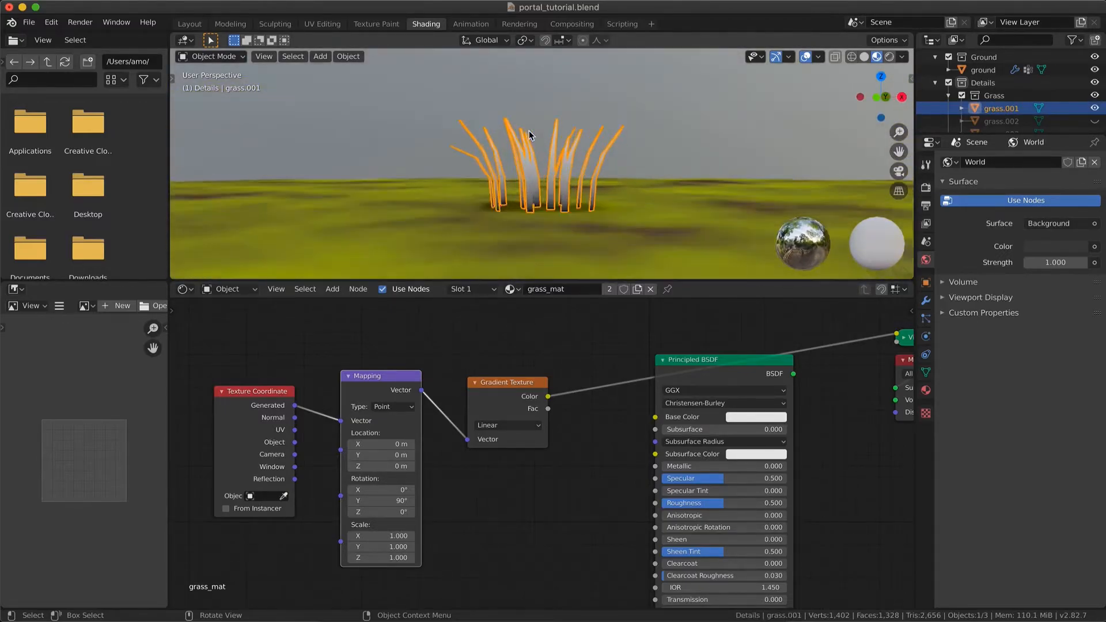
pyautogui.scroll(6, 529, 131)
pyautogui.scroll(-4, 529, 131)
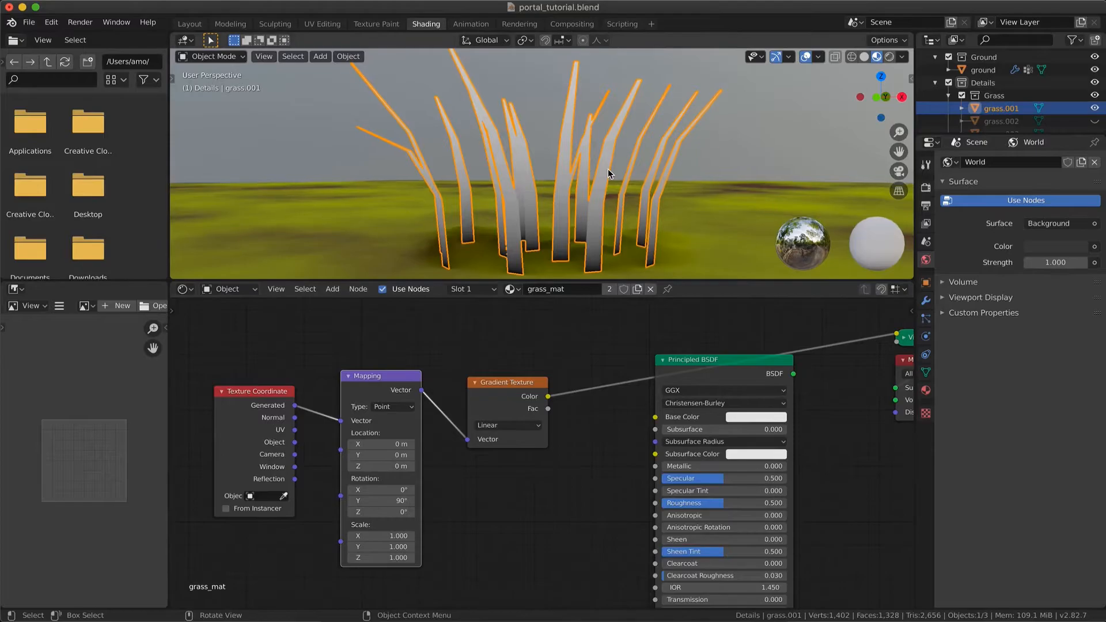
# Add a ColorRamp node on the link coming out of the Gradient Texture's Color output
pyautogui.scroll(6, 608, 170)
pyautogui.hscroll(5, 595, 365)
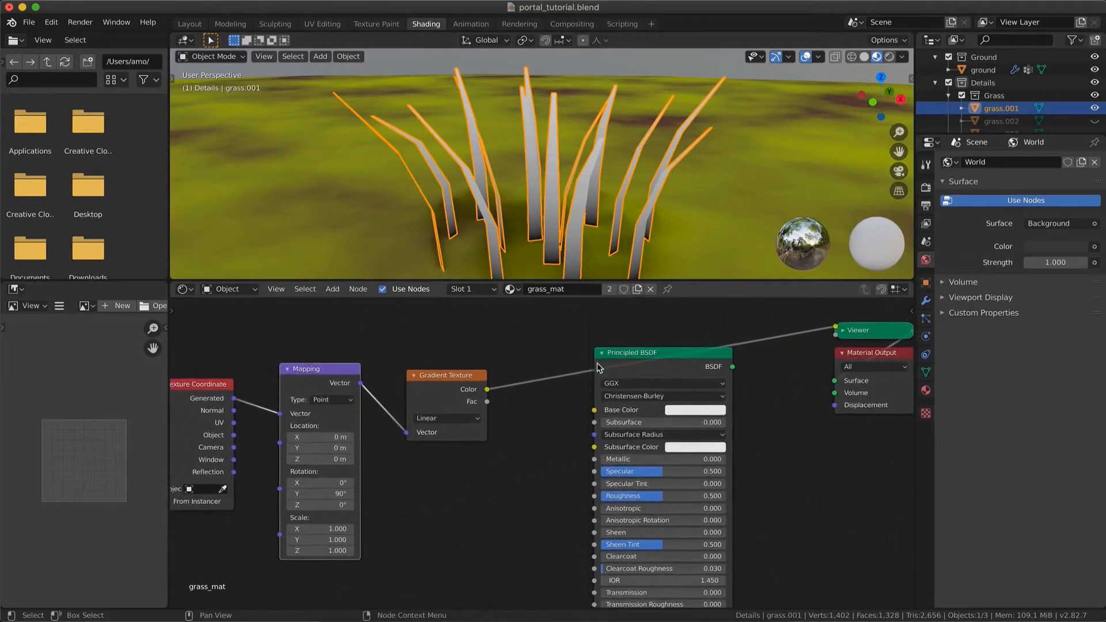
pyautogui.hotkey('shift', 'a')
pyautogui.moveTo(516, 526)
pyautogui.click(623, 359)
pyautogui.click(501, 323)
# Delete the Viewer node, then link the ColorRamp to the Principled BSDF's Base Color and the BSDF output to the Material Output's Surface
pyautogui.moveTo(696, 353); pyautogui.dragTo(778, 353)
pyautogui.click(859, 331)
pyautogui.press('x')
pyautogui.moveTo(835, 381); pyautogui.dragTo(814, 367)
pyautogui.moveTo(641, 345); pyautogui.dragTo(676, 410)
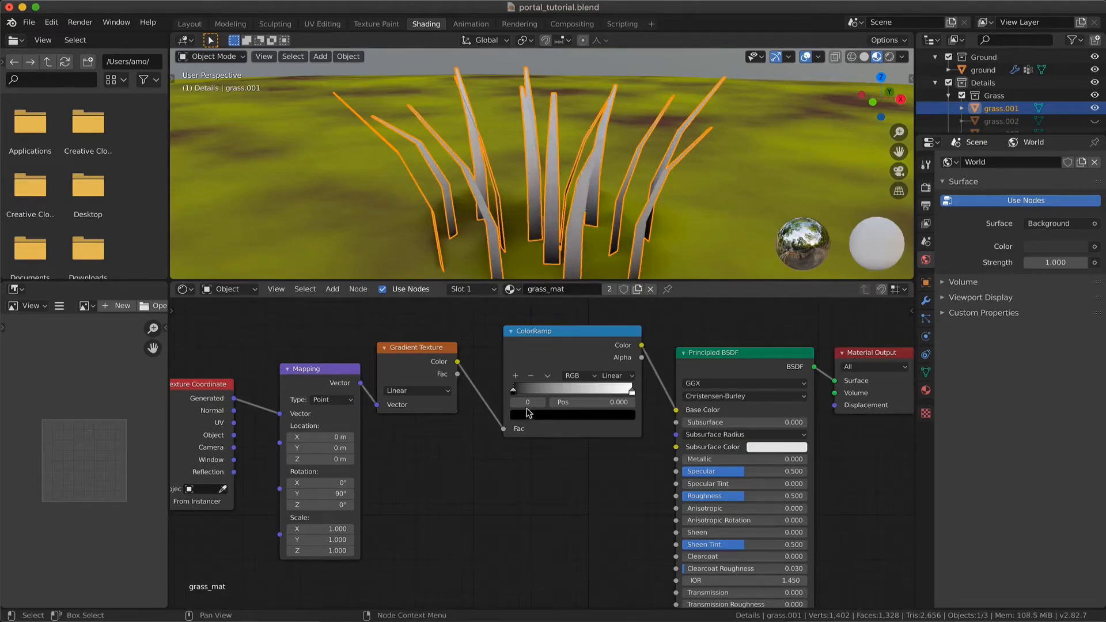
# Tint the ColorRamp's first stop dark olive and set its last stop to bright yellow with H 0.181, S 1.000, V 1.000
pyautogui.click(531, 414)
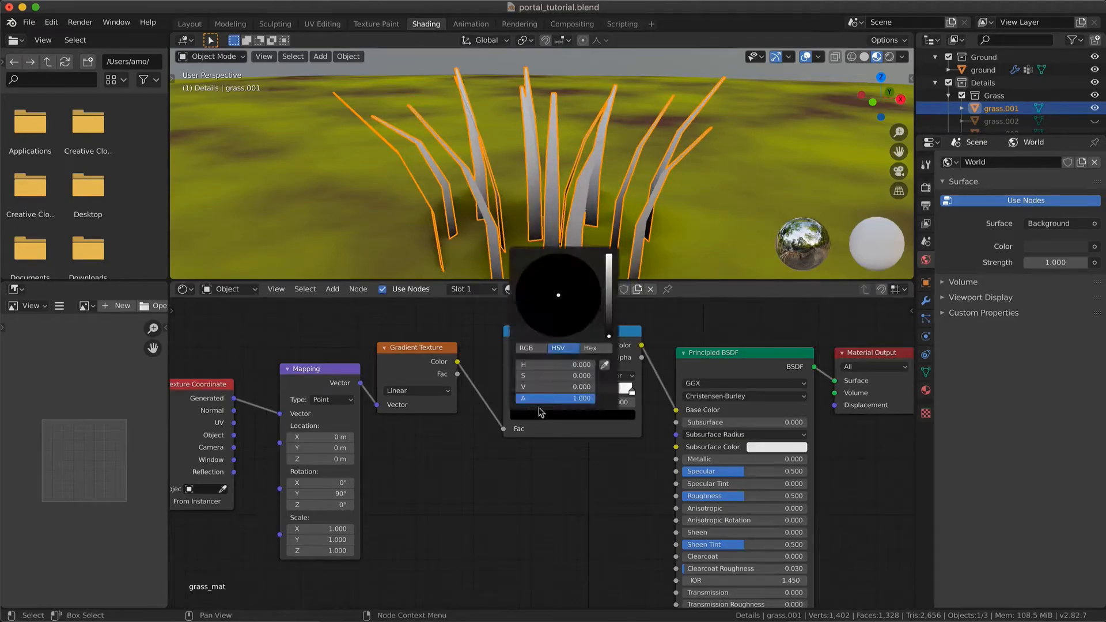
pyautogui.click(609, 316)
pyautogui.moveTo(609, 317); pyautogui.dragTo(607, 323)
pyautogui.click(534, 320)
pyautogui.click(632, 390)
pyautogui.click(551, 415)
pyautogui.click(520, 316)
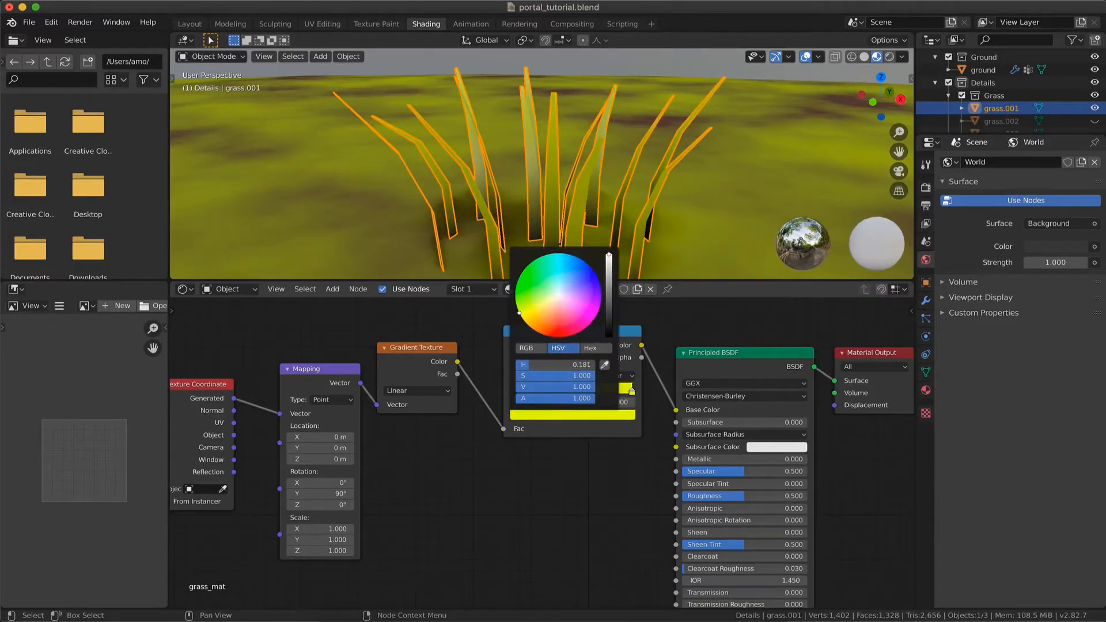
# Refine the ColorRamp's stop colours so the gradient runs from a deep dark olive to bright yellow-green
pyautogui.click(514, 391)
pyautogui.click(539, 415)
pyautogui.click(604, 365)
pyautogui.click(629, 389)
pyautogui.click(603, 416)
pyautogui.moveTo(610, 270); pyautogui.dragTo(609, 316)
# Inspect the coloured blades up close and hide the ground object
pyautogui.click(654, 211)
pyautogui.scroll(5, 654, 210)
pyautogui.scroll(-6, 653, 211)
pyautogui.click(544, 223)
pyautogui.scroll(-2, 544, 222)
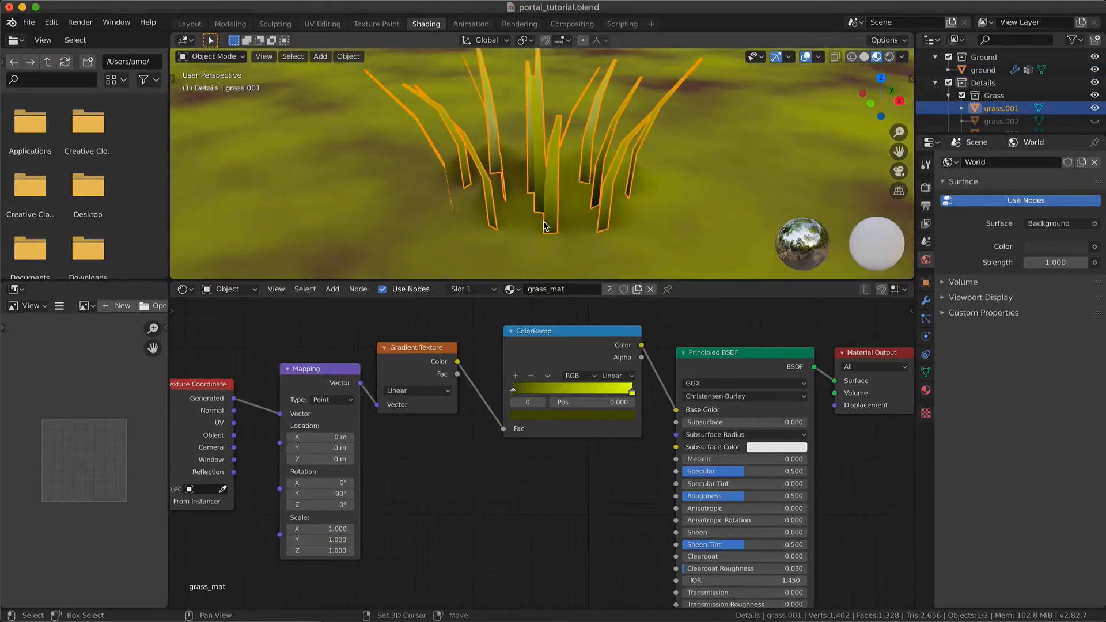
pyautogui.press('KP_Divide')
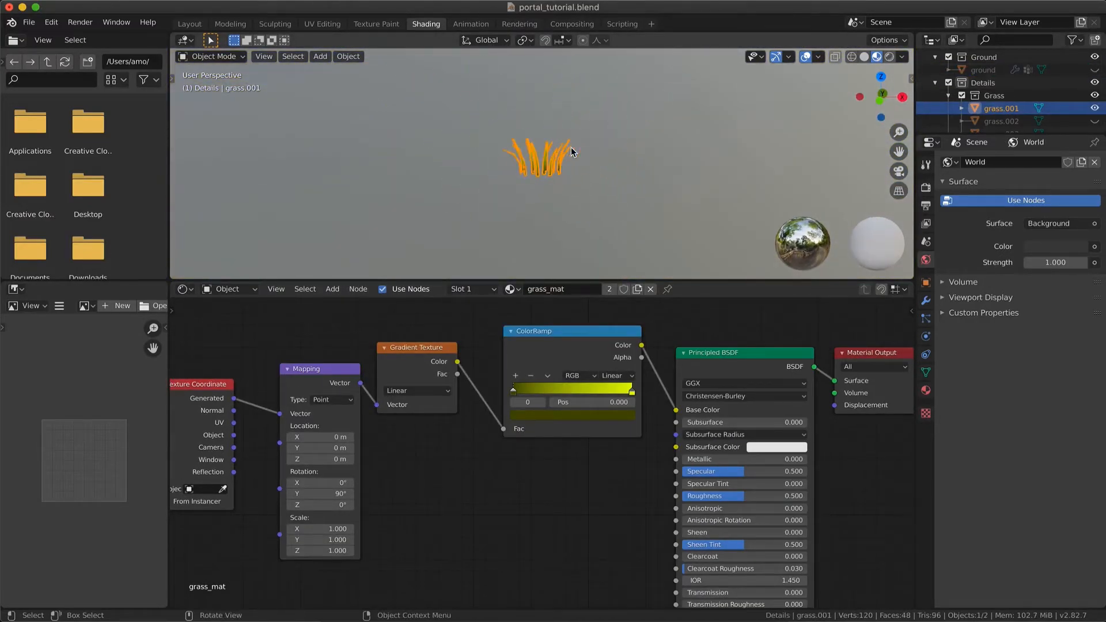
# Select the cube and set the Gradient Texture's type to Quadratic
pyautogui.scroll(-8, 571, 146)
pyautogui.click(435, 119)
pyautogui.hscroll(4, 437, 120)
pyautogui.click(424, 391)
pyautogui.click(430, 413)
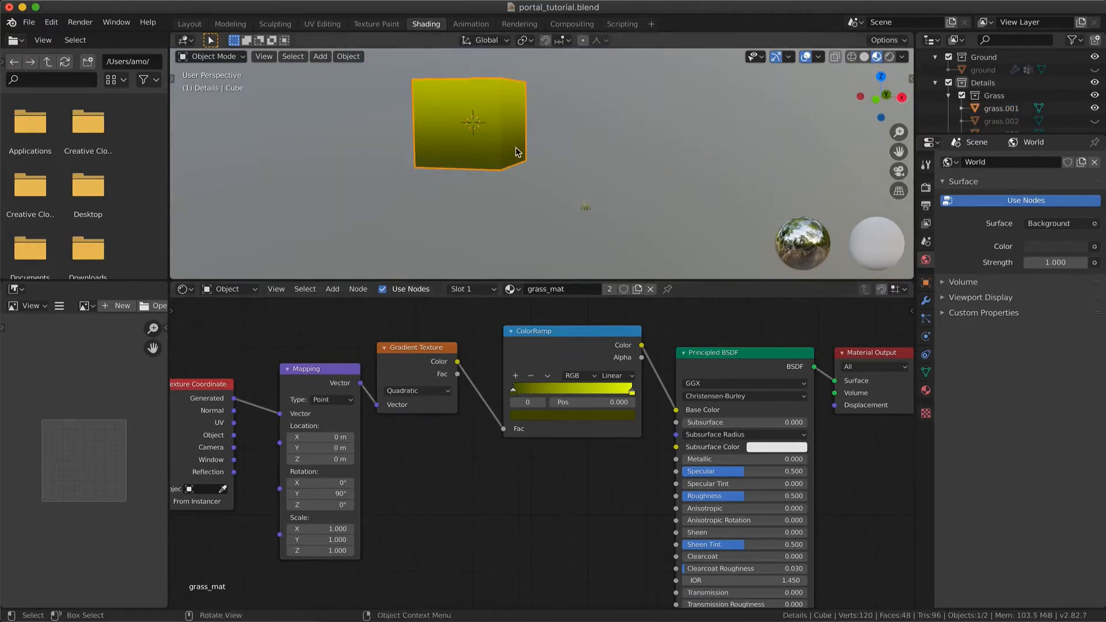
# Frame the grass.001 tuft and move the ColorRamp's bright stop to position 0.348
pyautogui.hscroll(-2, 516, 147)
pyautogui.click(587, 208)
pyautogui.press('KP_Decimal')
pyautogui.click(630, 88)
pyautogui.scroll(6, 630, 87)
pyautogui.moveTo(632, 392); pyautogui.dragTo(553, 392)
pyautogui.scroll(-3, 537, 500)
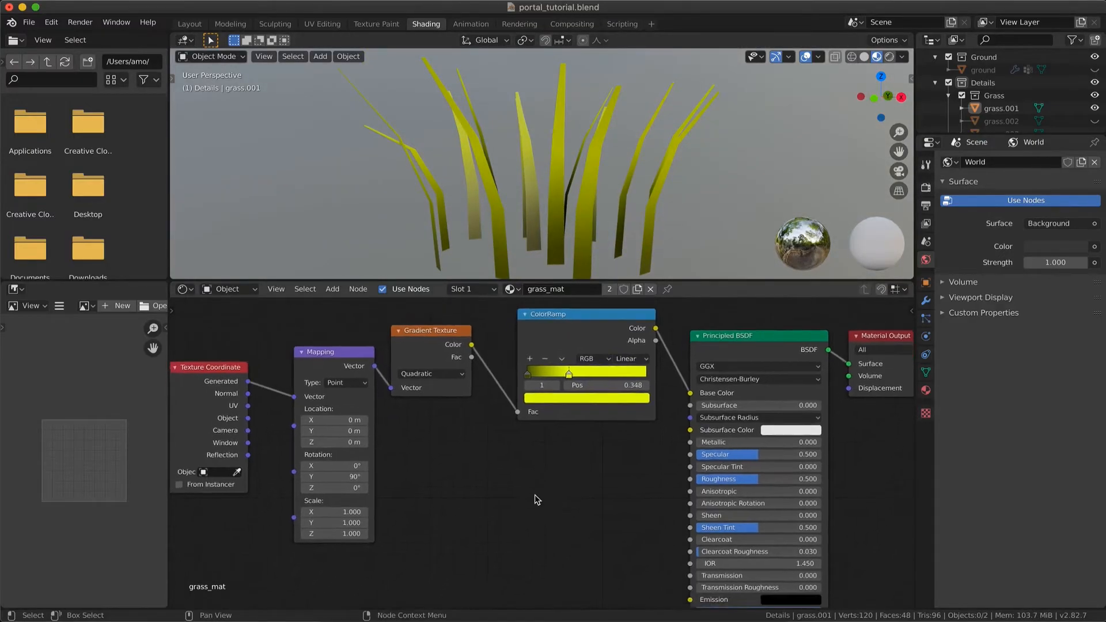
pyautogui.scroll(-3, 630, 112)
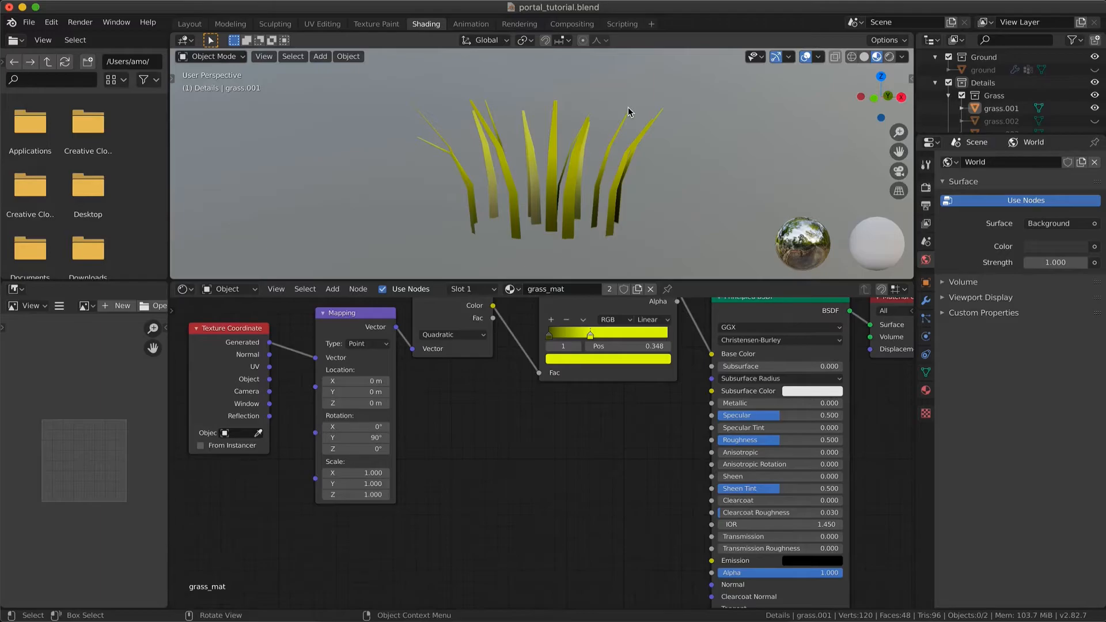
pyautogui.hscroll(-5, 630, 112)
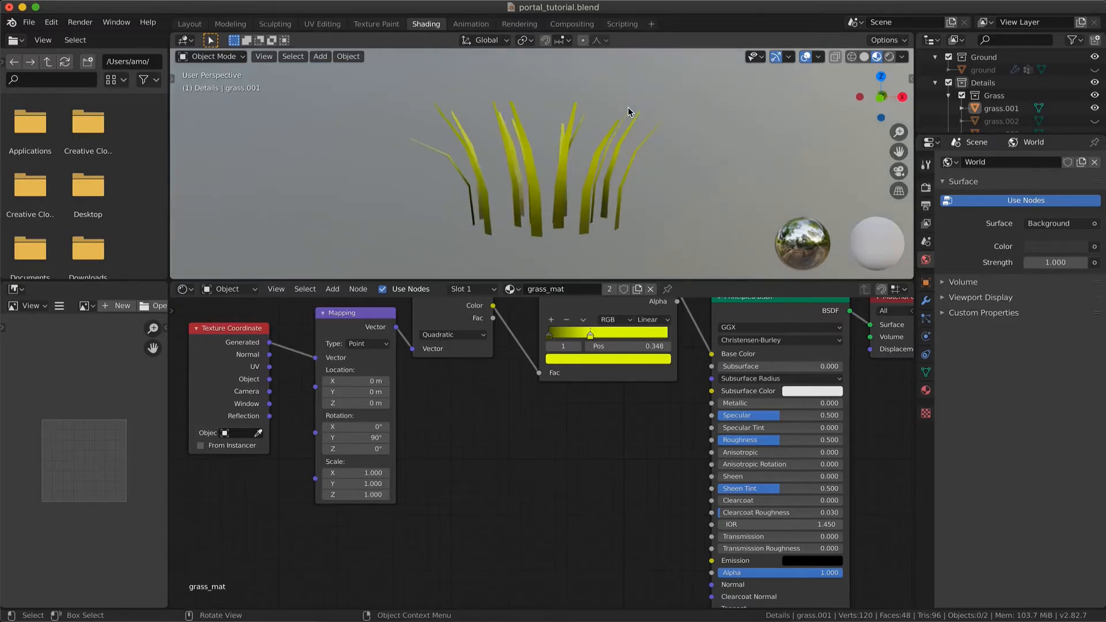
# Add a Noise Texture node below the Gradient Texture, beside the Mapping node
pyautogui.hotkey('shift', 'a')
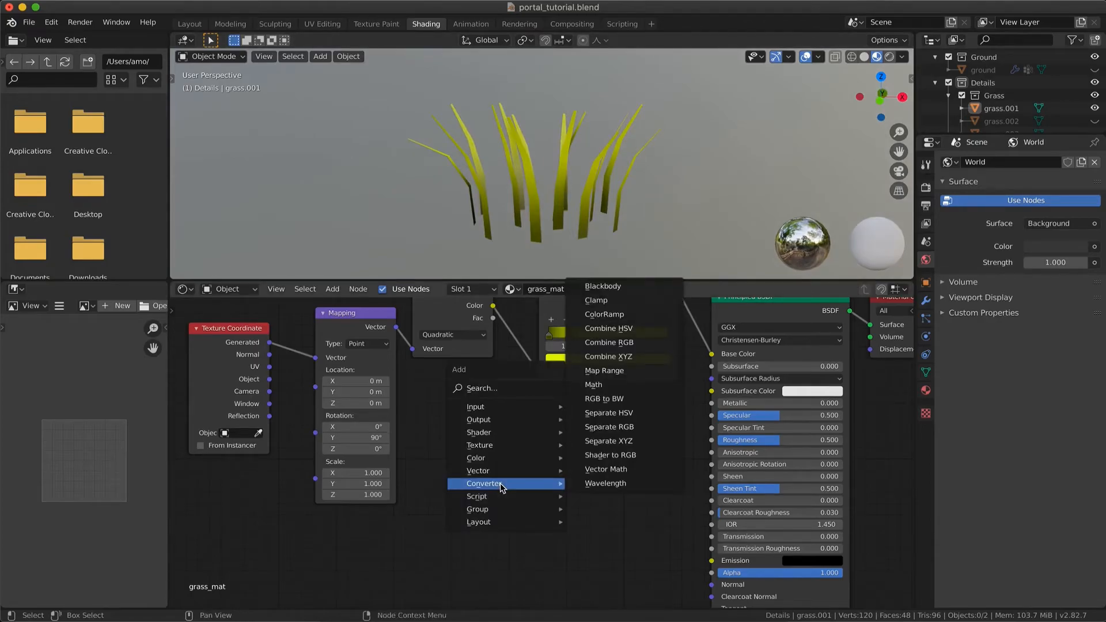
pyautogui.moveTo(504, 429)
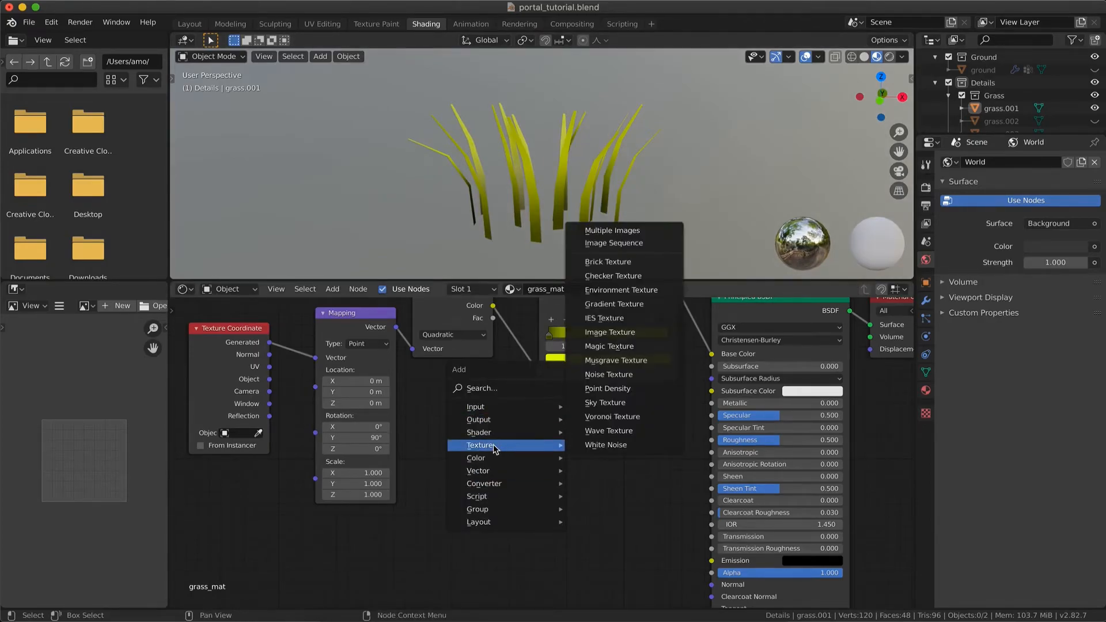
pyautogui.click(576, 375)
pyautogui.click(426, 458)
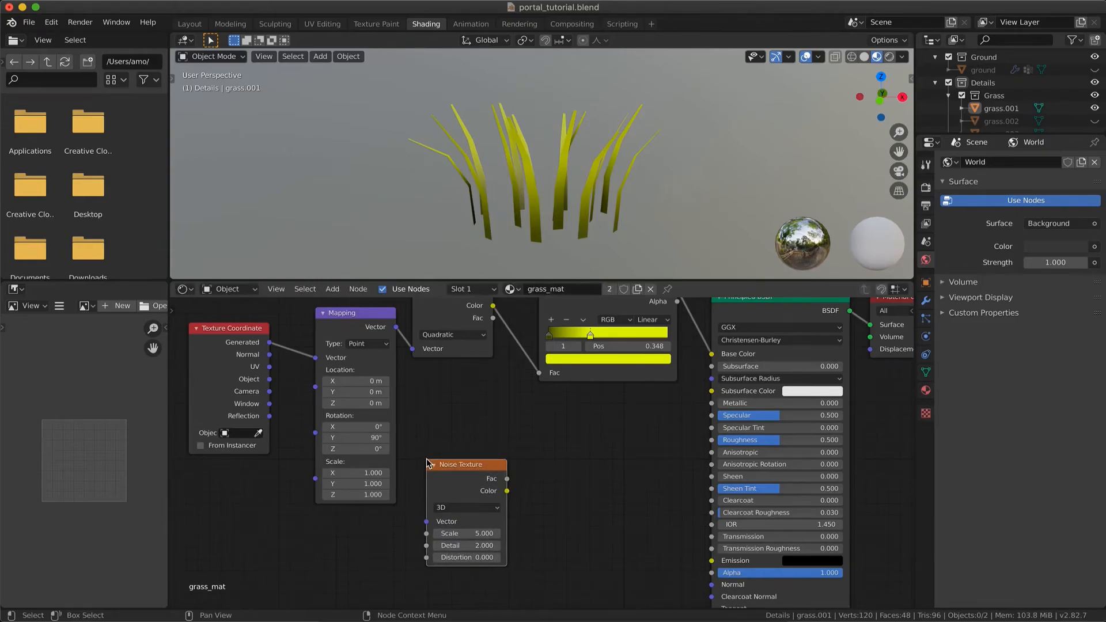
pyautogui.hscroll(3, 554, 444)
pyautogui.scroll(1, 554, 444)
# Make room around the ColorRamp and add a Math node set to Add below it
pyautogui.moveTo(558, 310); pyautogui.dragTo(529, 312)
pyautogui.hotkey('shift', 'a')
pyautogui.moveTo(523, 487)
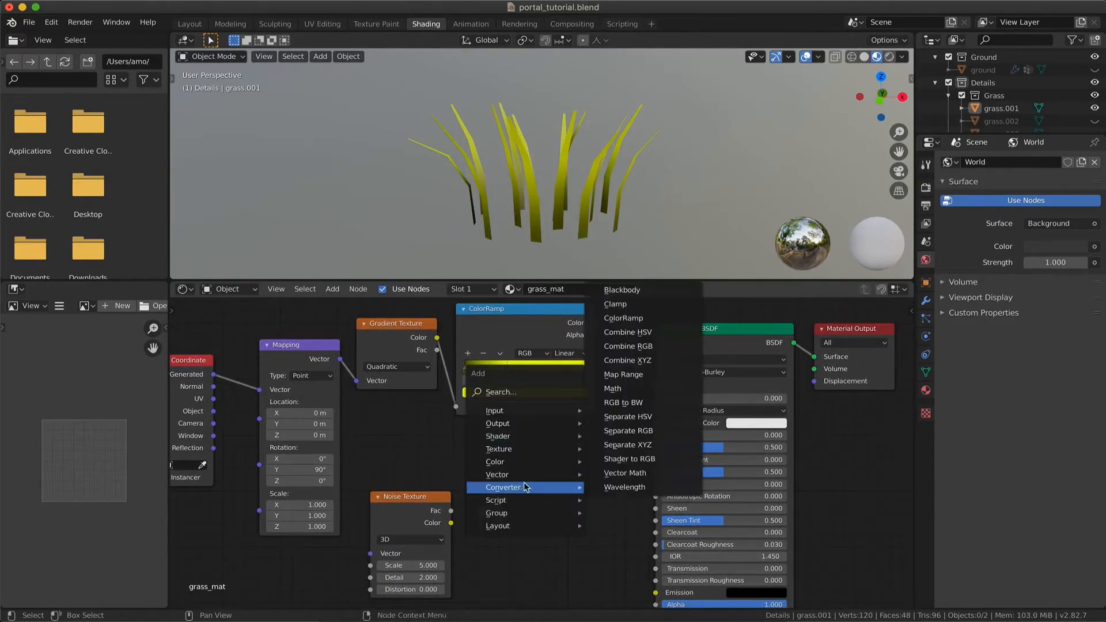
pyautogui.click(623, 388)
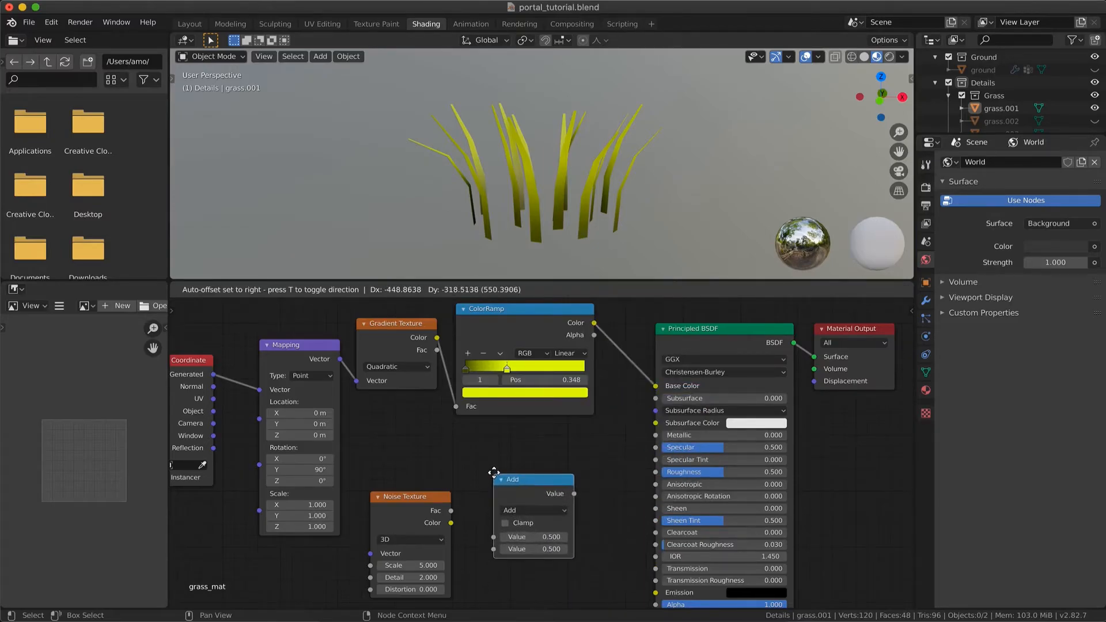
pyautogui.click(496, 465)
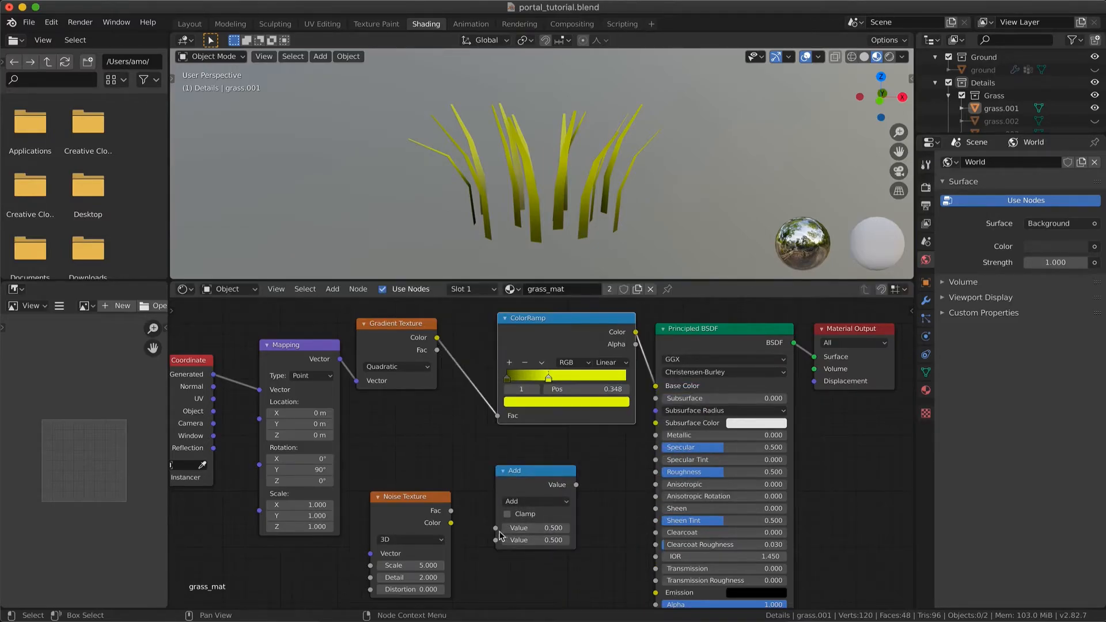
# Link the Gradient Texture's and Noise Texture's Fac outputs into the Math node, and its Value output into the ColorRamp's Fac
pyautogui.moveTo(495, 528); pyautogui.dragTo(438, 350)
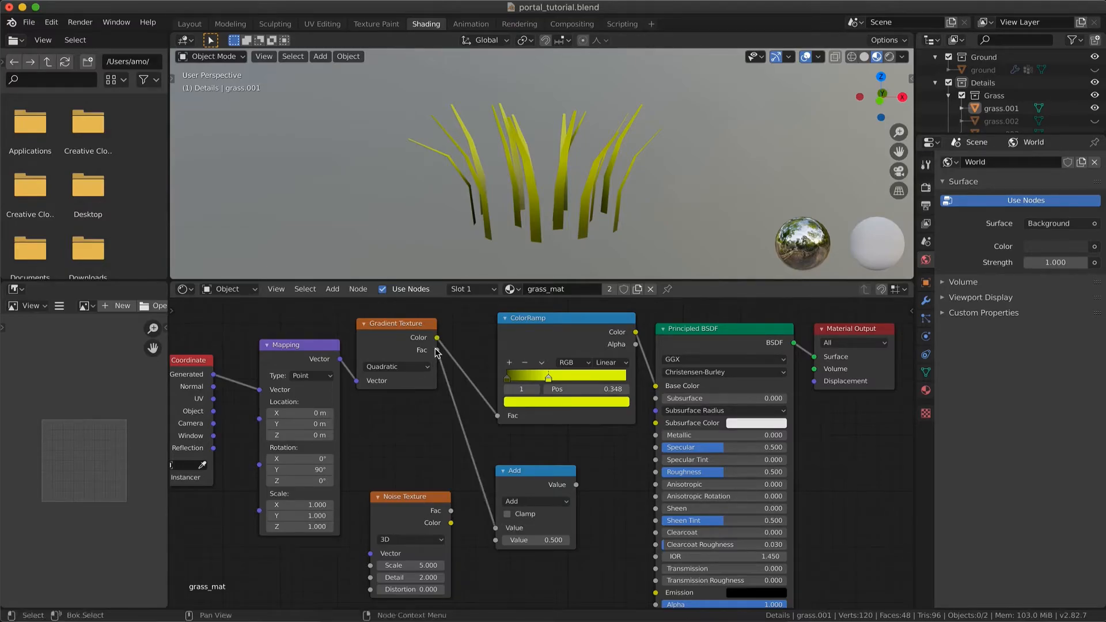
pyautogui.moveTo(495, 540); pyautogui.dragTo(453, 517)
pyautogui.moveTo(545, 484)
pyautogui.mouseDown()
pyautogui.moveTo(519, 463)
pyautogui.moveTo(556, 455)
pyautogui.moveTo(499, 416)
pyautogui.mouseUp()
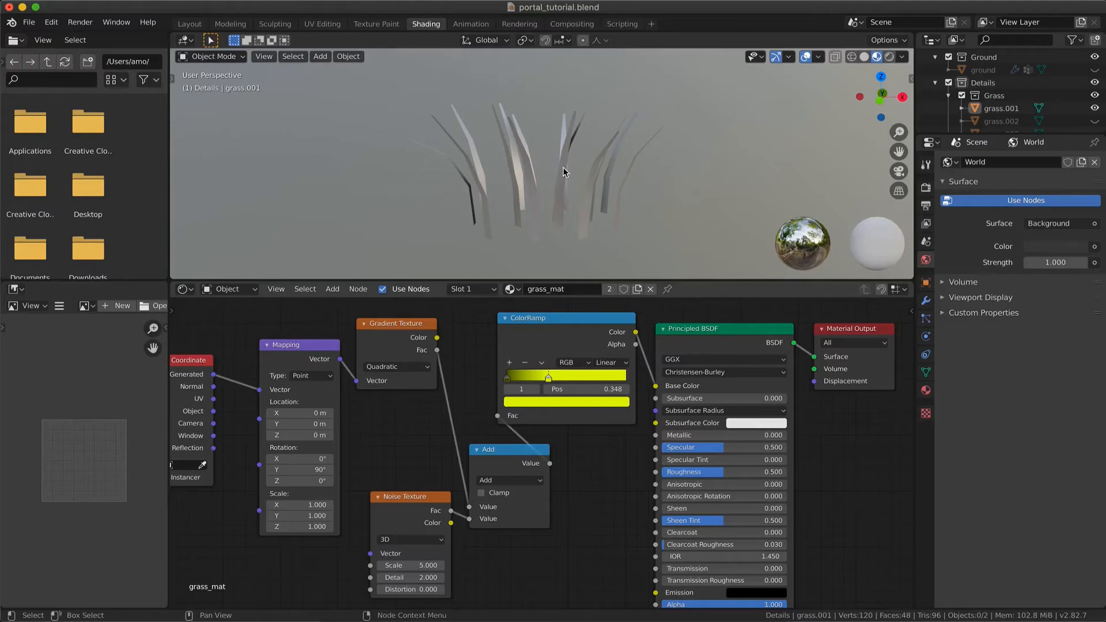
# Reposition the Noise Texture node, change the Math operation to Divide and check the effect on the grass
pyautogui.moveTo(415, 493)
pyautogui.mouseDown()
pyautogui.moveTo(393, 507)
pyautogui.moveTo(398, 496)
pyautogui.mouseUp()
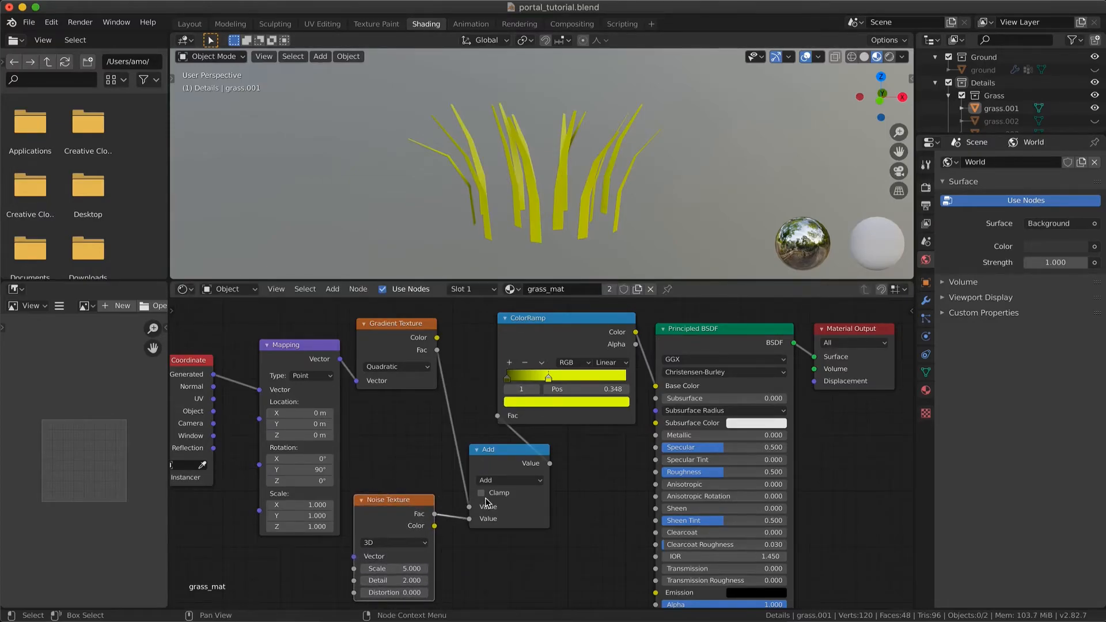
pyautogui.click(509, 482)
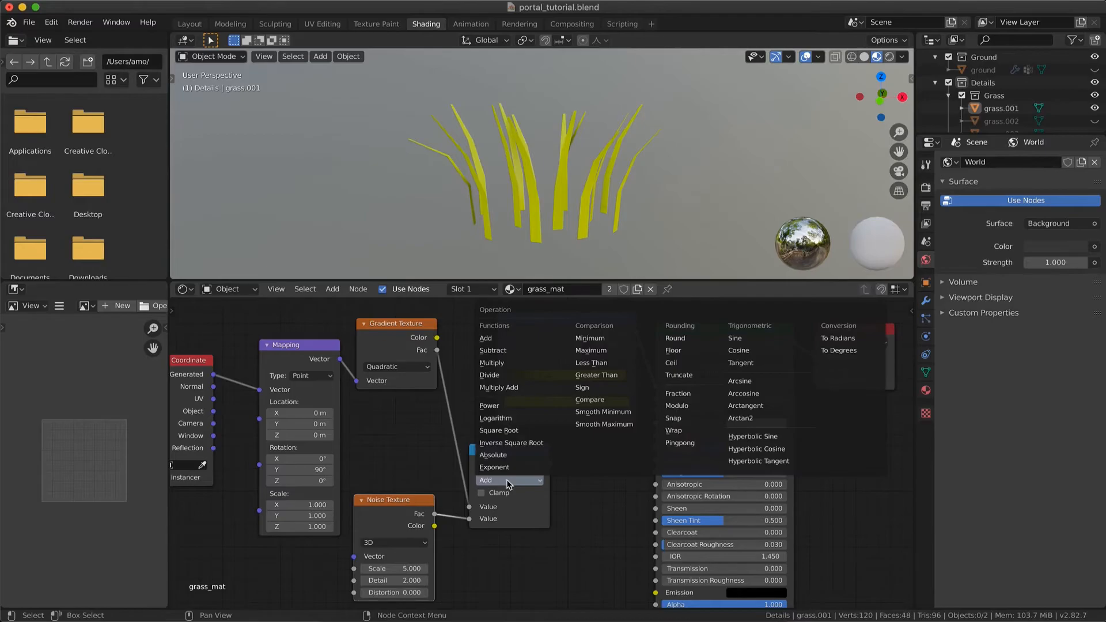
pyautogui.click(509, 381)
pyautogui.hscroll(-5, 579, 202)
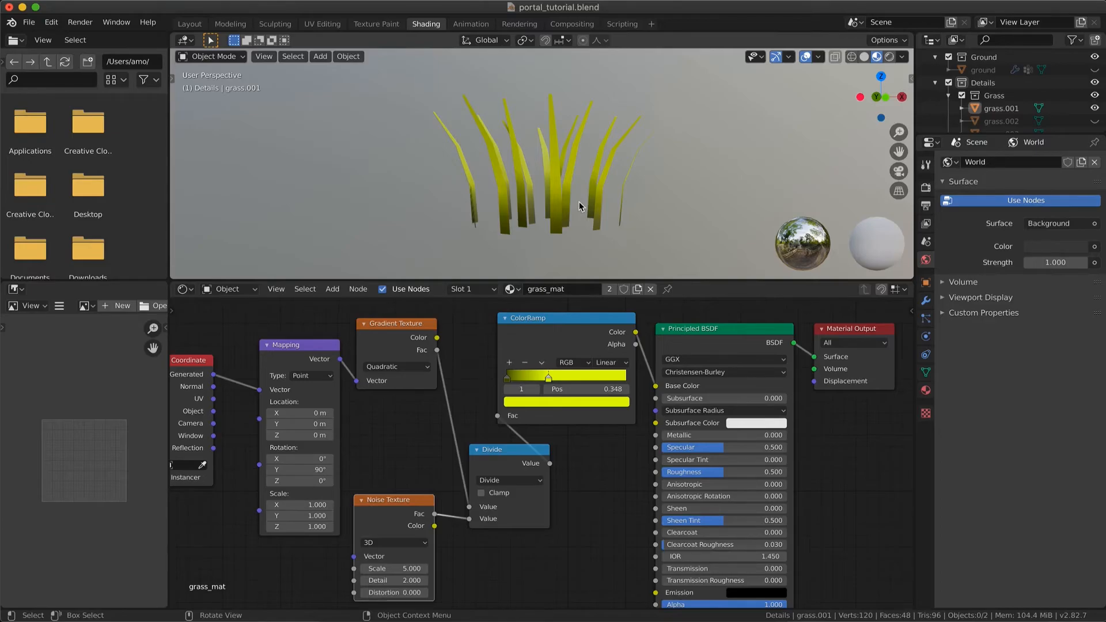
pyautogui.scroll(-8, 598, 185)
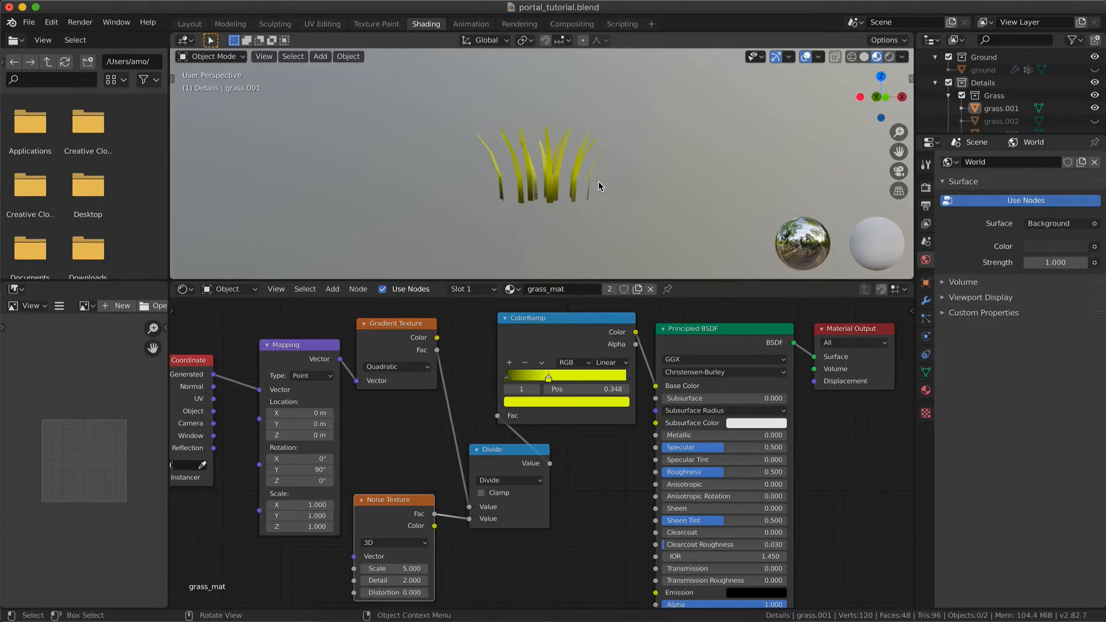
pyautogui.scroll(-5, 598, 185)
pyautogui.click(312, 106)
pyautogui.press('x')
pyautogui.click(381, 128)
# Frame the grass tuft and set the Noise Texture's Scale to 2.800 and Detail to 16.000
pyautogui.press('KP_Decimal')
pyautogui.scroll(-5, 534, 175)
pyautogui.moveTo(394, 569); pyautogui.dragTo(426, 569)
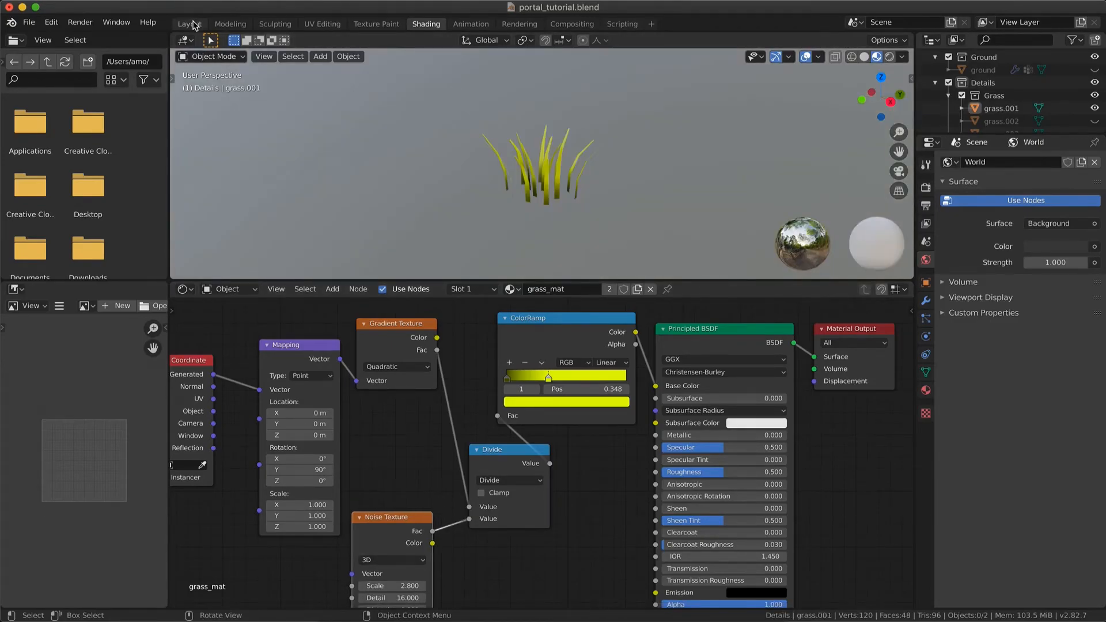
# Switch to the Layout workspace and delete the test cube
pyautogui.click(190, 25)
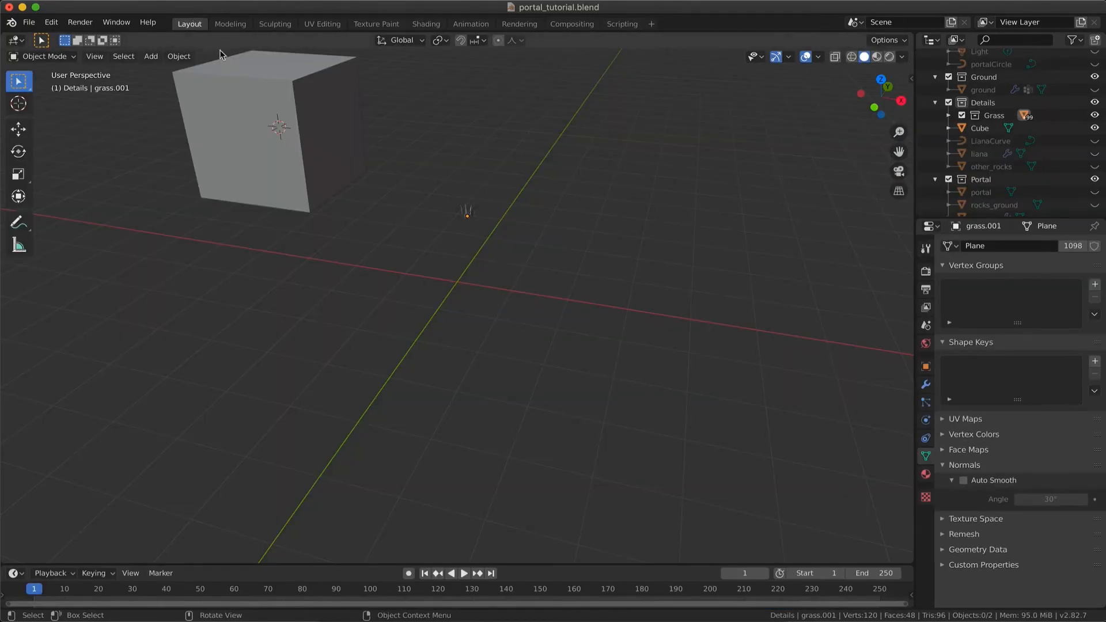
pyautogui.click(267, 144)
pyautogui.press('x')
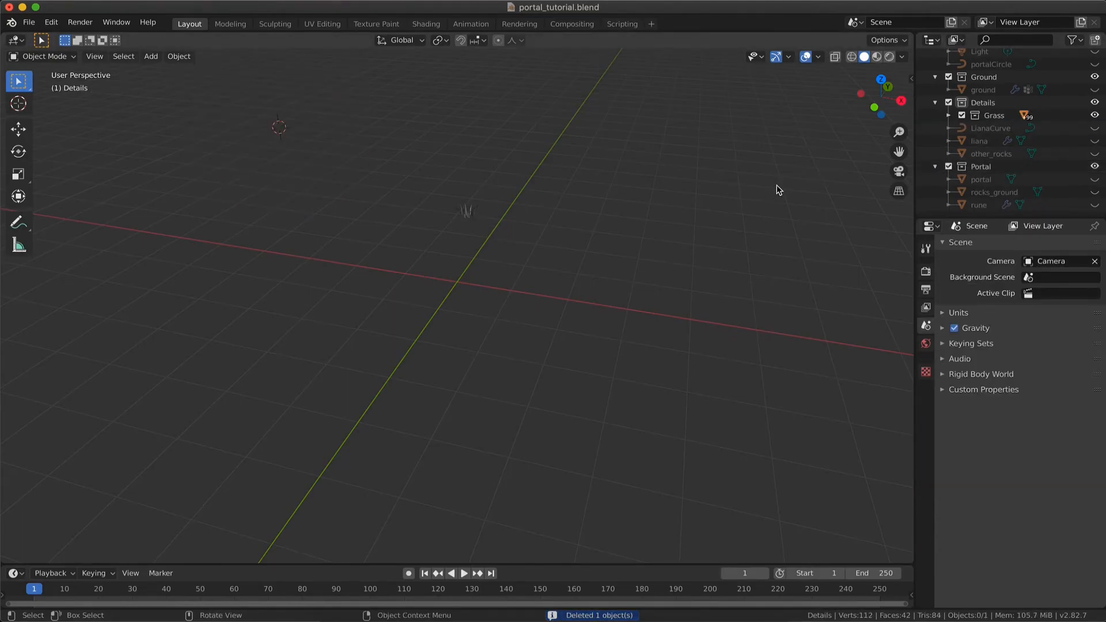
# Reveal all hidden objects of the portal scene, deselect them and bring the whole scene into view
pyautogui.hotkey('ctrl', 'z')
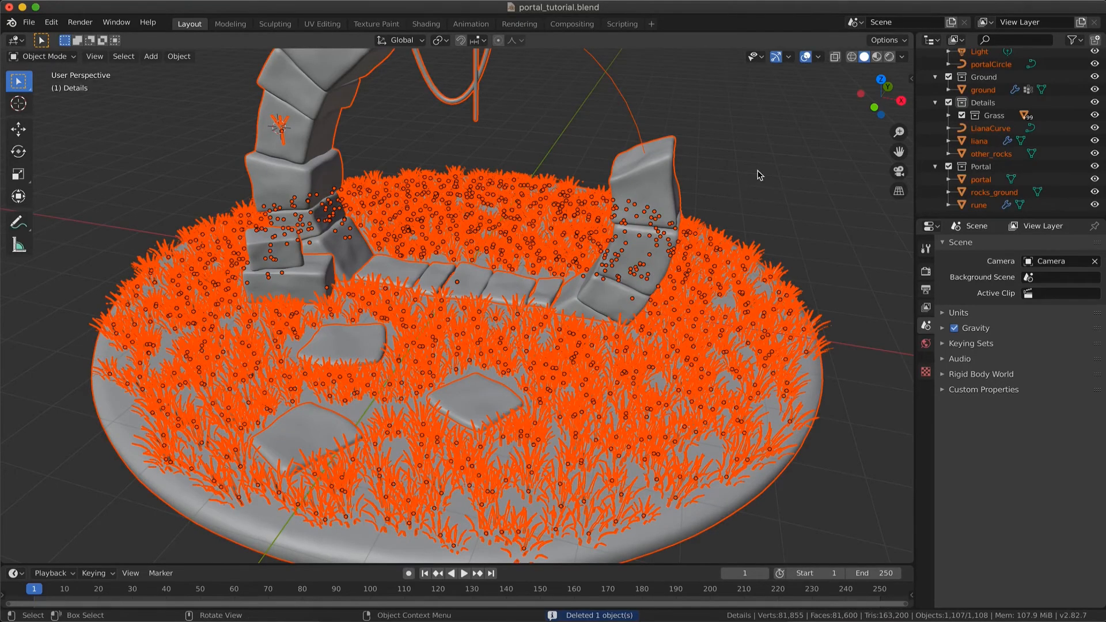
pyautogui.click(760, 175)
pyautogui.scroll(-5, 760, 175)
pyautogui.scroll(-3, 760, 175)
pyautogui.scroll(5, 760, 175)
pyautogui.scroll(4, 760, 175)
pyautogui.scroll(-5, 760, 175)
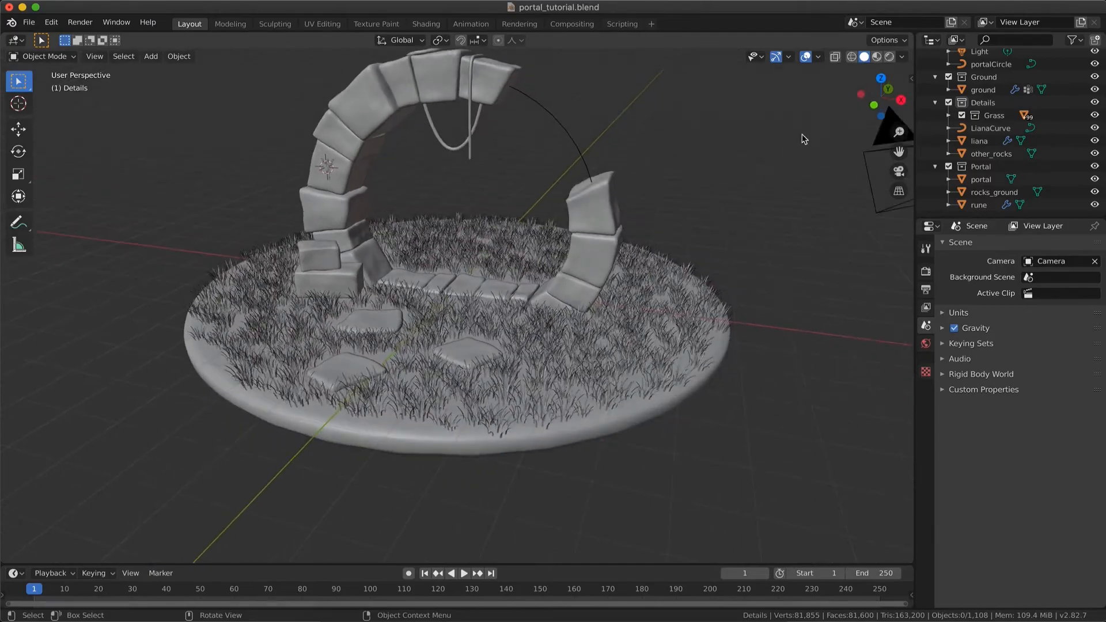
# Show the scene in Material Preview shading and examine the grass material up close across the ground
pyautogui.click(877, 58)
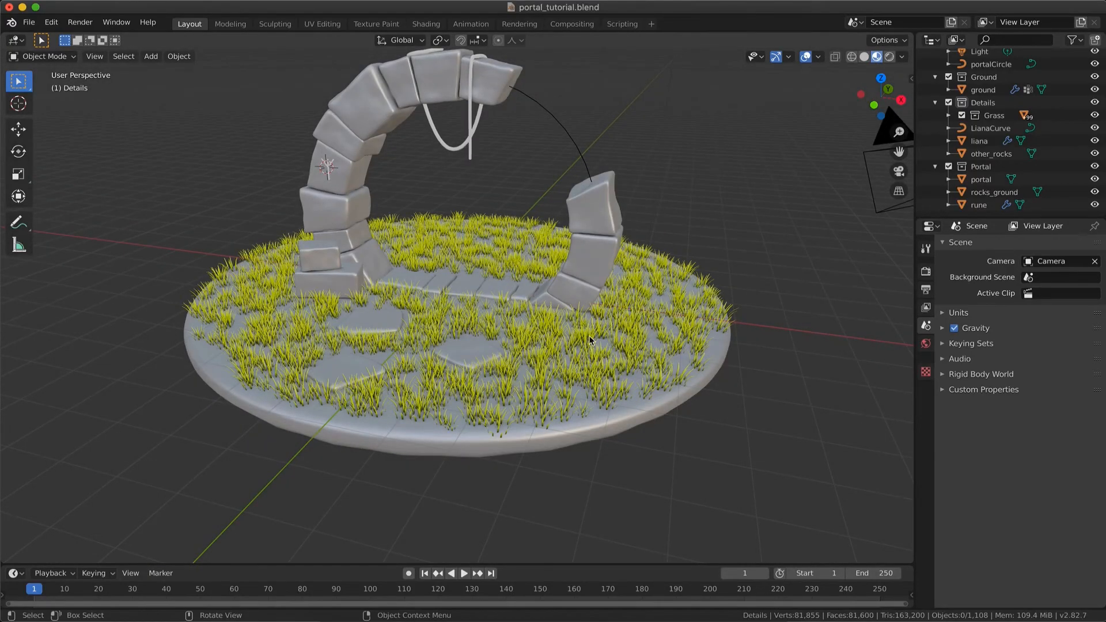
pyautogui.scroll(3, 588, 335)
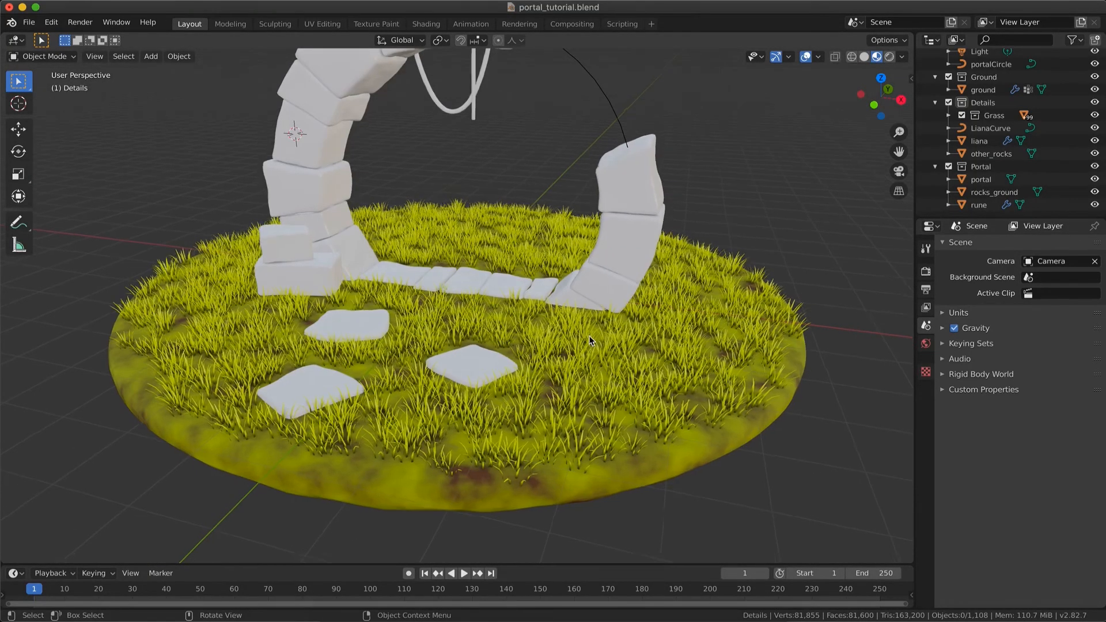
pyautogui.scroll(6, 589, 336)
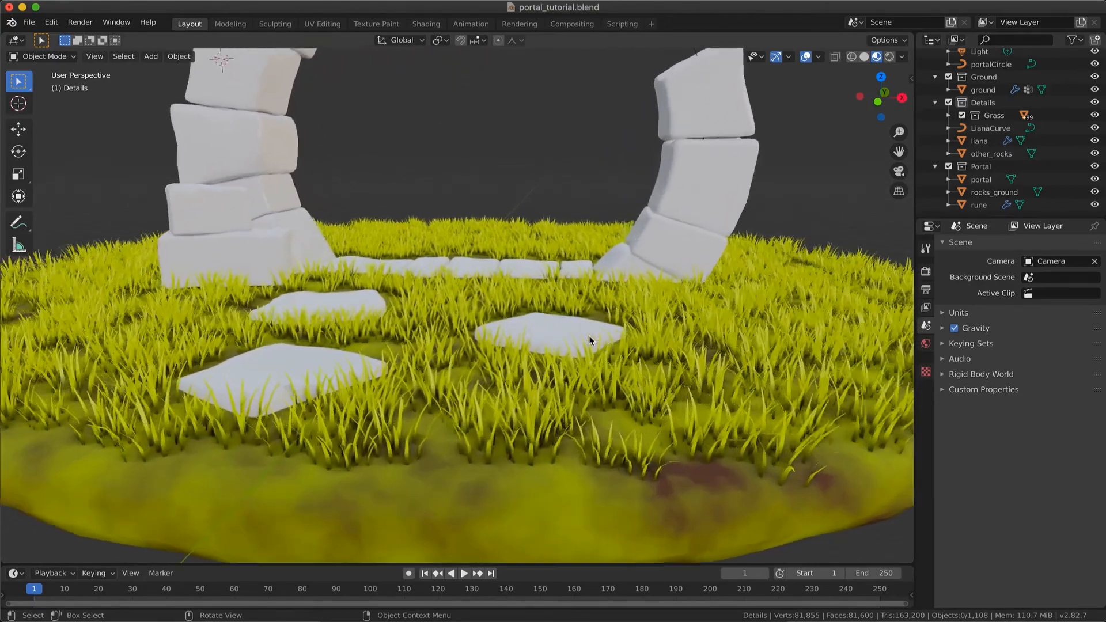
pyautogui.scroll(5, 589, 337)
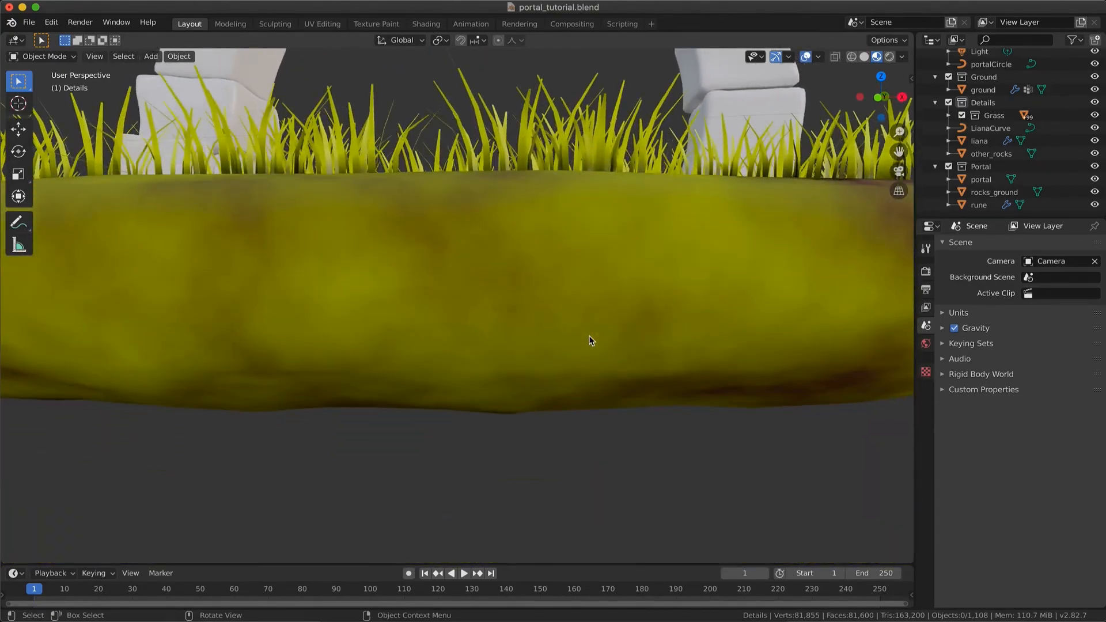
pyautogui.scroll(-3, 589, 337)
pyautogui.scroll(-6, 589, 340)
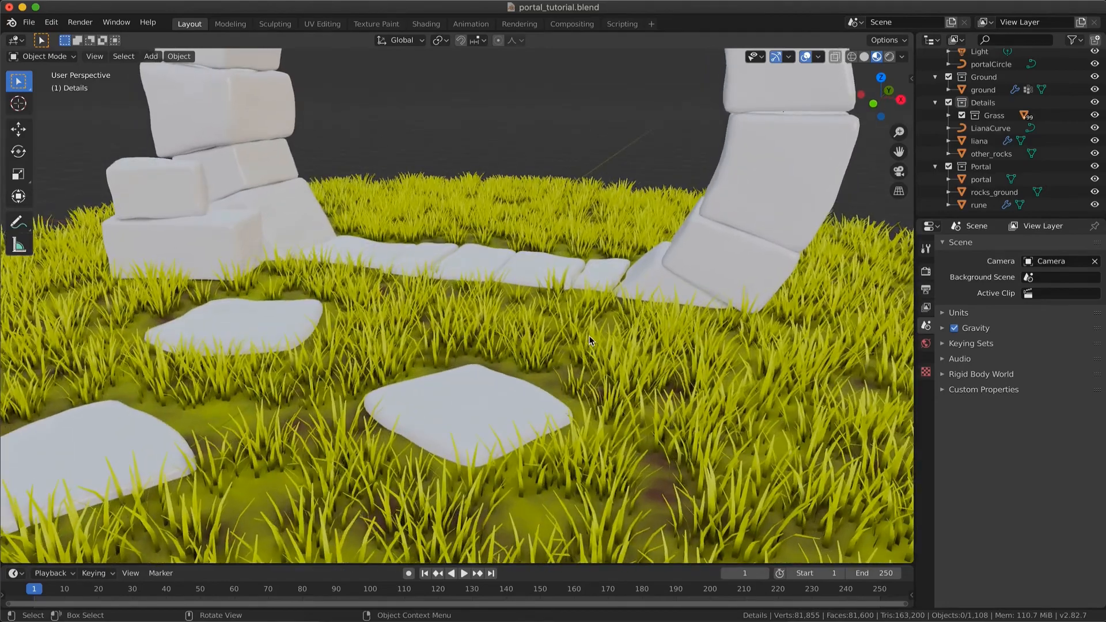
pyautogui.scroll(-3, 588, 335)
# In the Shading workspace, select a grass tuft and set its Principled BSDF's Specular to 0.207 and Roughness to 0.527
pyautogui.click(427, 24)
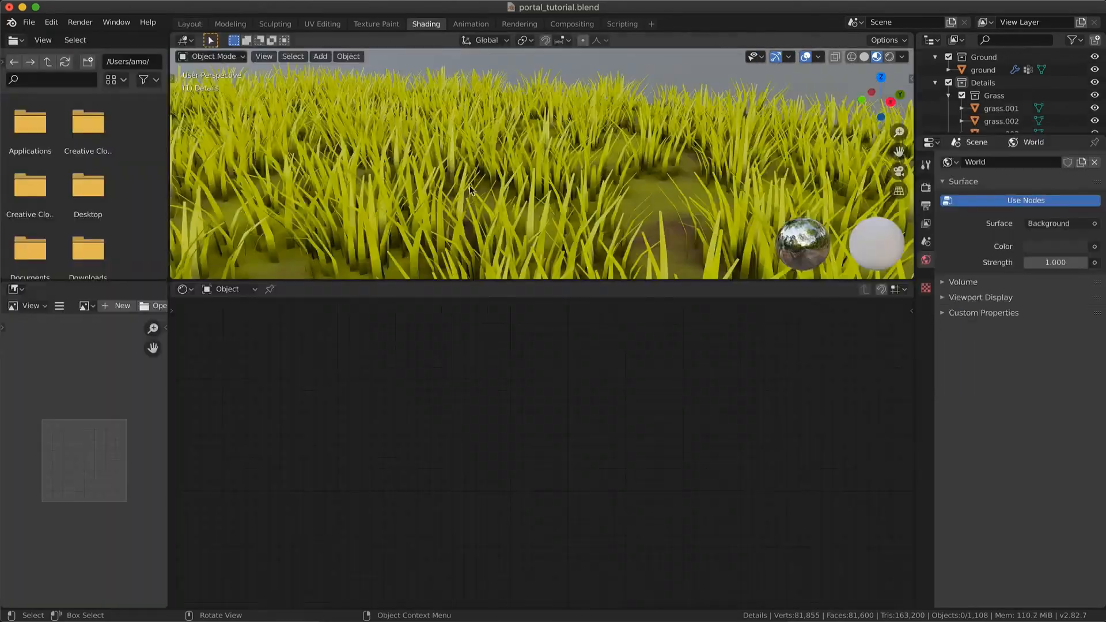
pyautogui.click(419, 231)
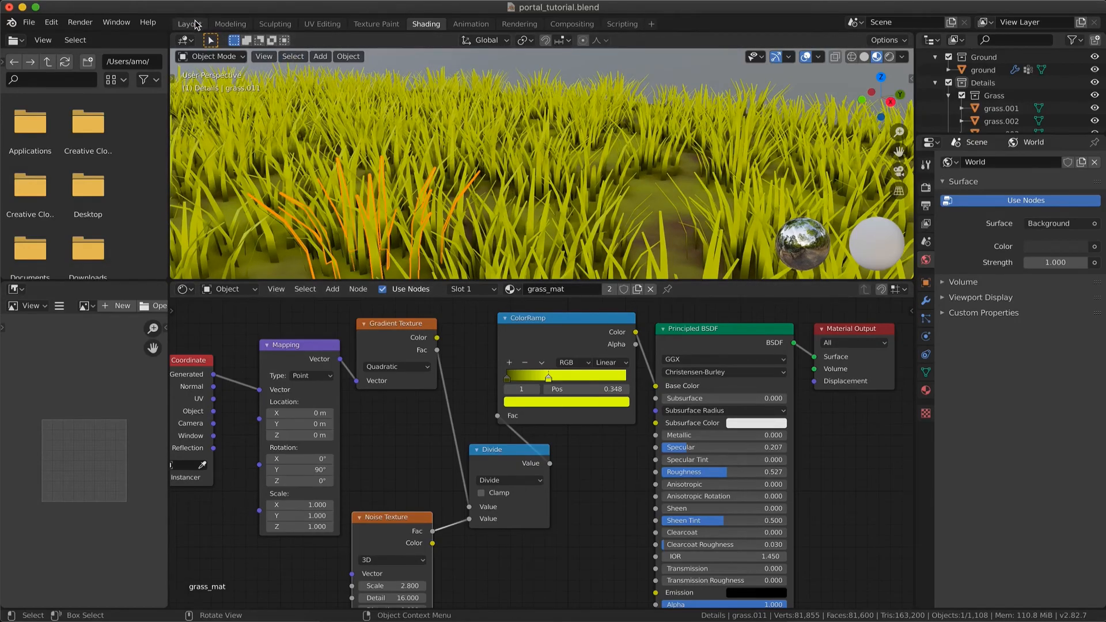
# Return to the Layout workspace and check the adjusted grass over the whole scene in Material Preview shading
pyautogui.click(189, 24)
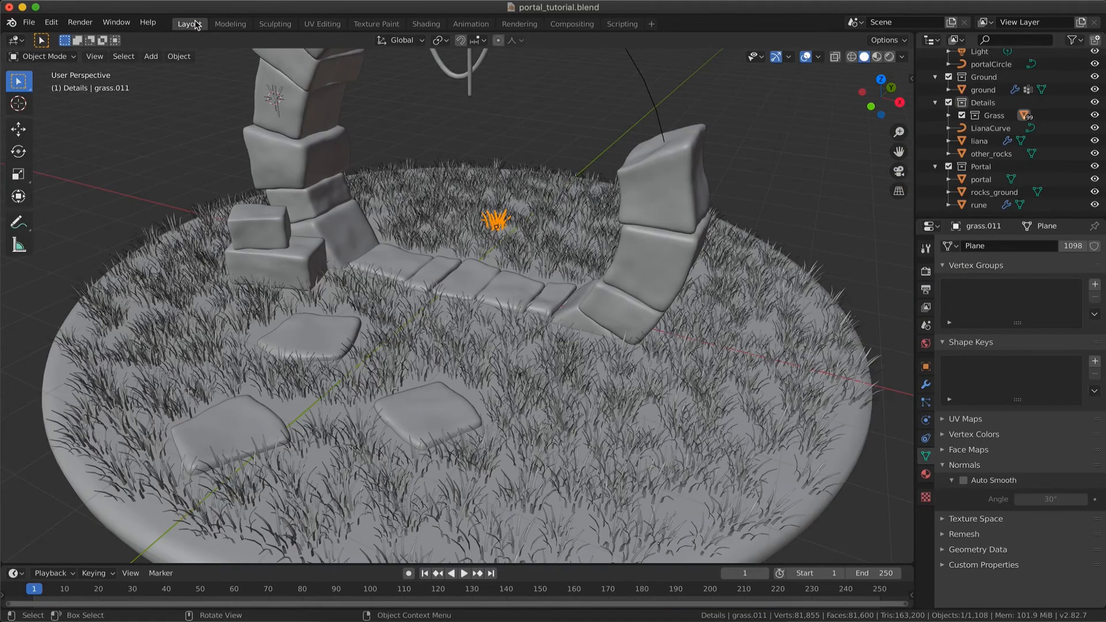
pyautogui.click(879, 57)
pyautogui.scroll(-5, 710, 252)
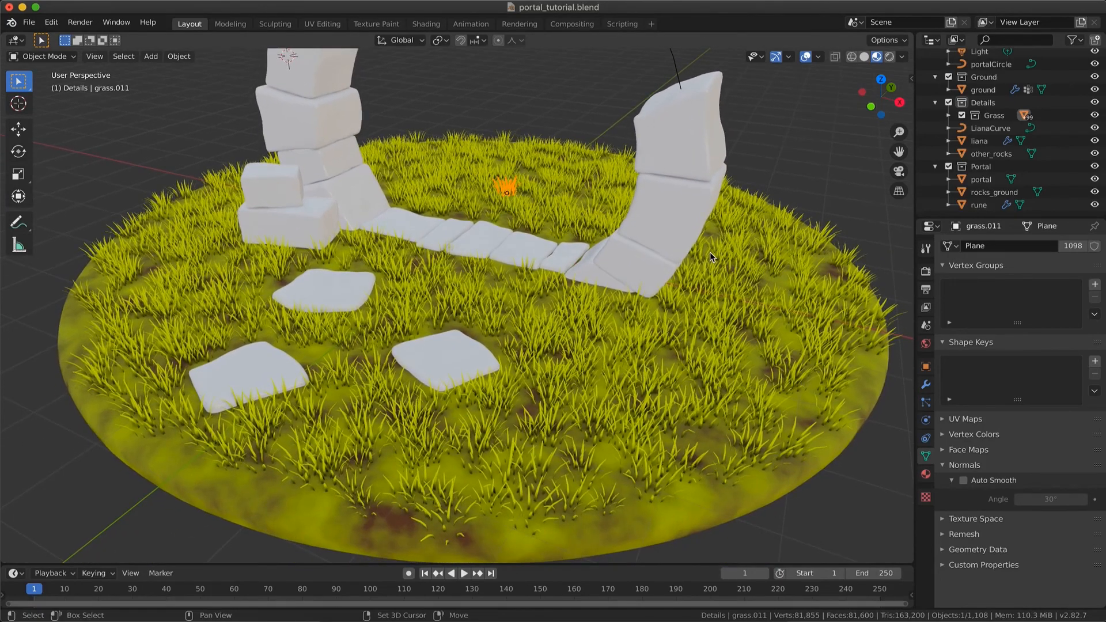